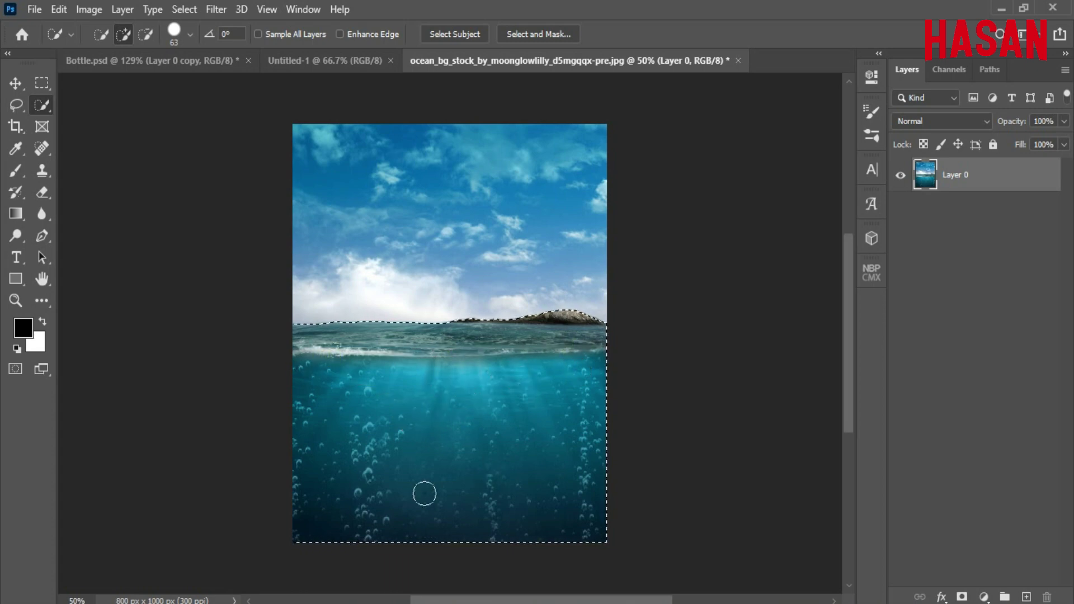
Step: Subtract the rocky island above the waterline from the water selection with the Quick Selection tool
{"action": "scroll", "coordinate": [590, 354], "scroll_direction": "up", "scroll_amount": 5}
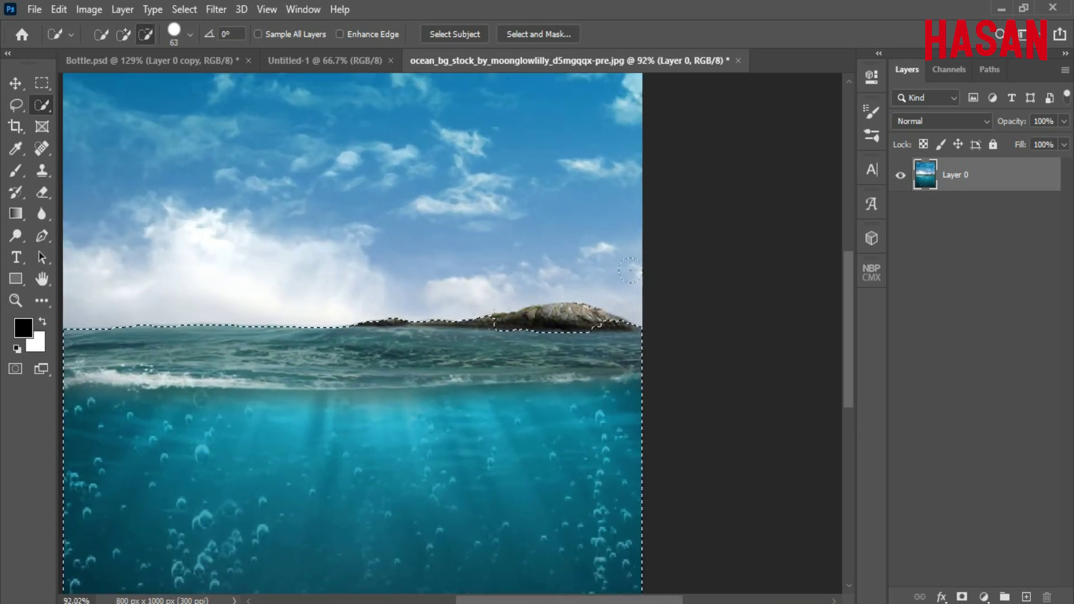
{"action": "left_click_drag", "start_coordinate": [622, 302], "coordinate": [641, 317]}
{"action": "mouse_move", "coordinate": [499, 311]}
{"action": "left_mouse_down"}
{"action": "mouse_move", "coordinate": [473, 285]}
{"action": "mouse_move", "coordinate": [452, 285]}
{"action": "left_mouse_up"}
{"action": "left_click_drag", "start_coordinate": [359, 286], "coordinate": [447, 282]}
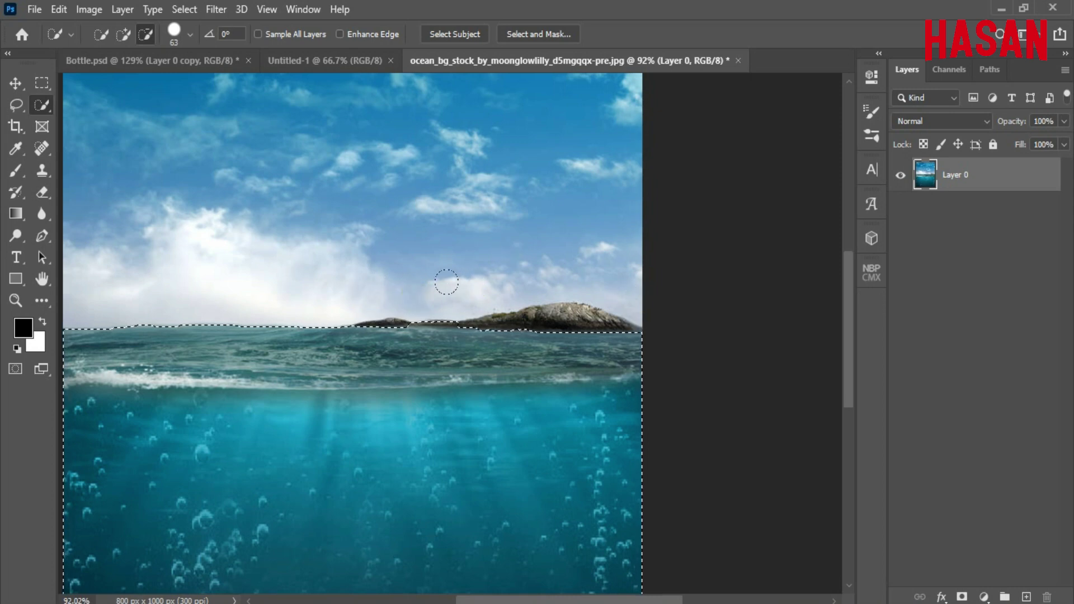
{"action": "scroll", "coordinate": [419, 274], "scroll_direction": "down", "scroll_amount": 3}
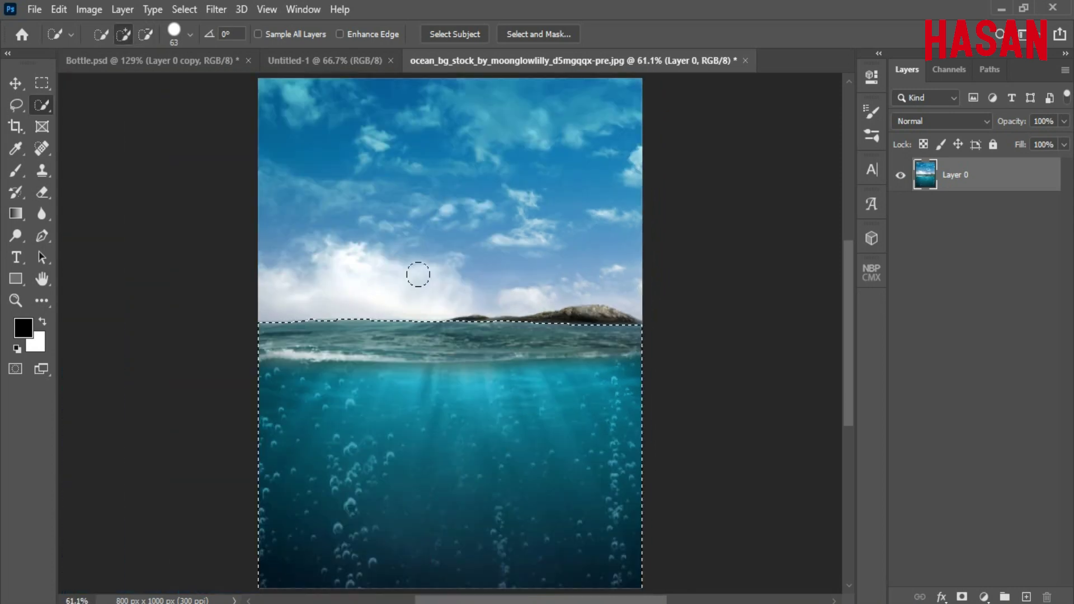
Step: Copy the selected water from the ocean image into the Untitled-1 document and shift it slightly downward
{"action": "left_click", "coordinate": [15, 83]}
{"action": "left_click_drag", "start_coordinate": [654, 60], "coordinate": [798, 167]}
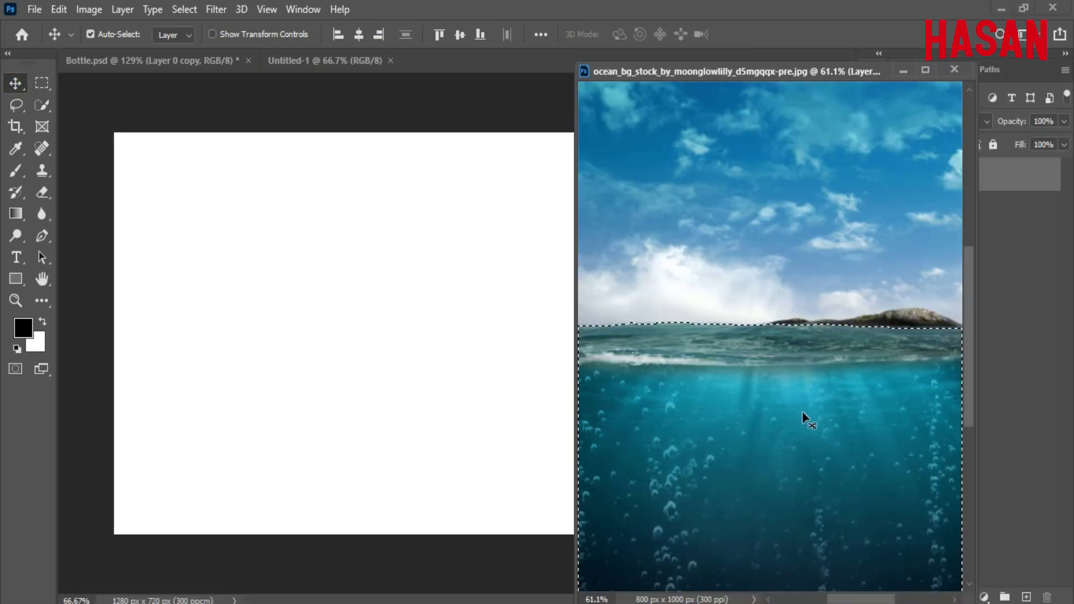
{"action": "left_click_drag", "start_coordinate": [803, 414], "coordinate": [373, 385]}
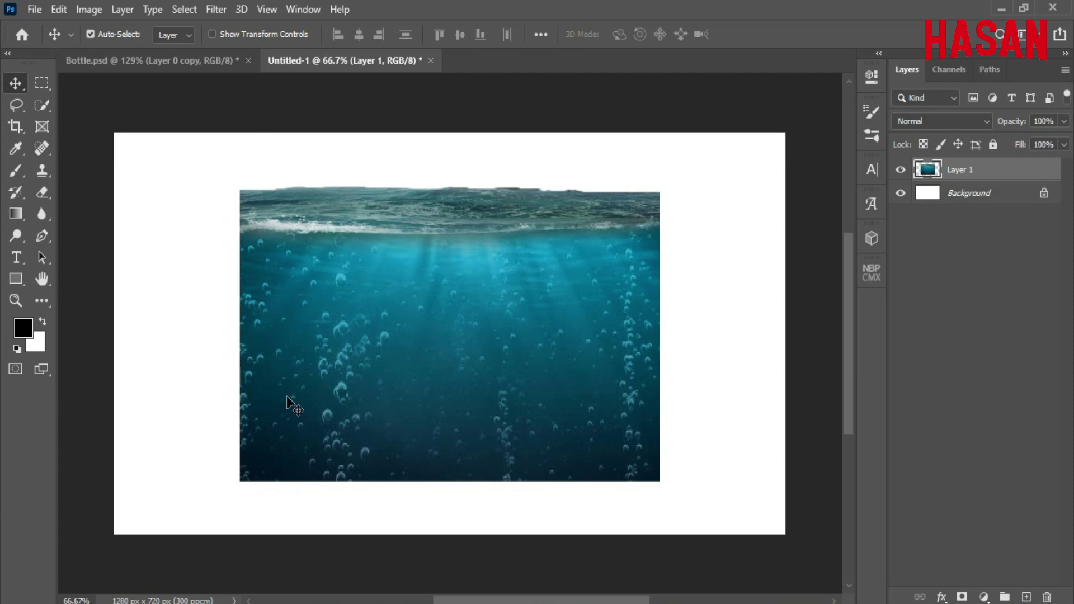
{"action": "left_click_drag", "start_coordinate": [497, 274], "coordinate": [497, 312]}
Step: Copy the corked bottle from Bottle.psd into the Untitled-1 document and hide the water layer
{"action": "left_click_drag", "start_coordinate": [194, 62], "coordinate": [747, 103]}
{"action": "left_click_drag", "start_coordinate": [736, 318], "coordinate": [367, 334]}
{"action": "left_click", "coordinate": [882, 102]}
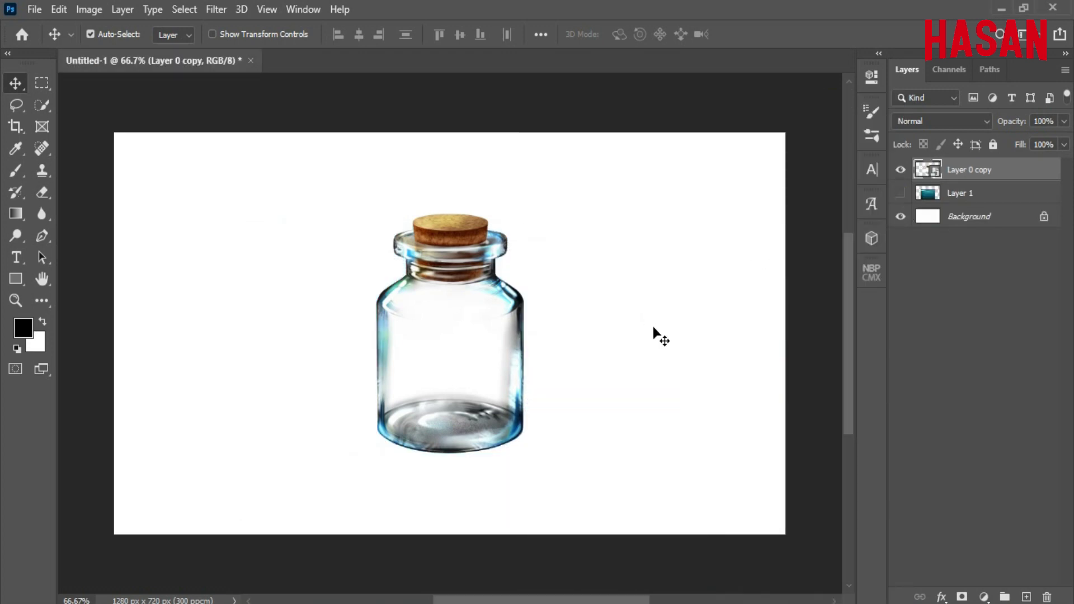
Step: Scale the bottle up to about 12.46% with Free Transform, keeping it centred on the canvas
{"action": "key", "text": "ctrl"}
{"action": "key", "text": "ctrl+t"}
{"action": "left_click_drag", "start_coordinate": [525, 334], "coordinate": [494, 342]}
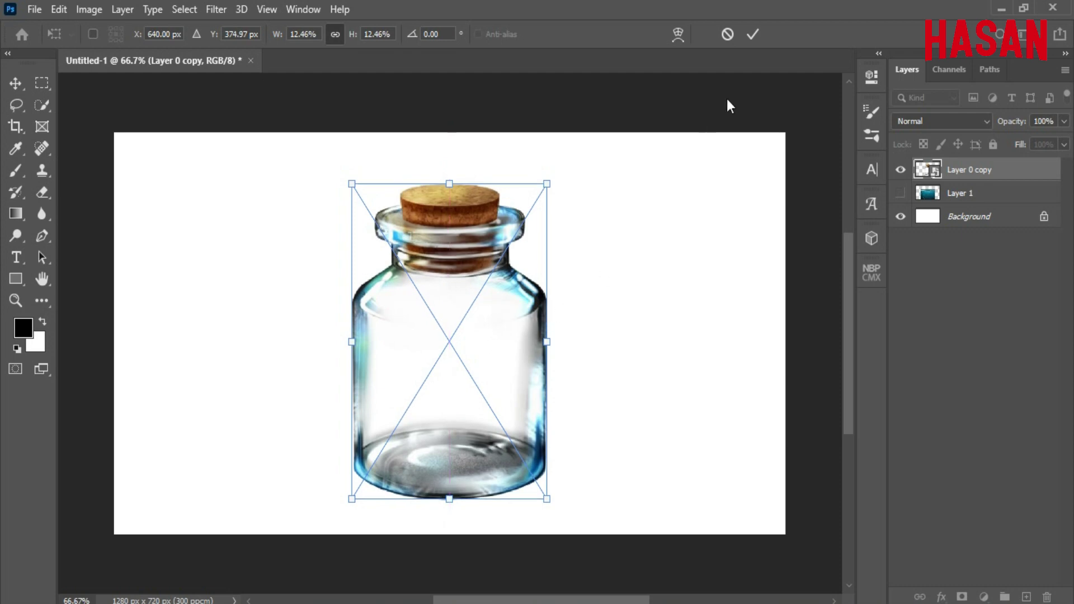
{"action": "left_click", "coordinate": [753, 35]}
Step: Show Layer 1 with the water, place it above the bottle layer and lower its opacity to 52%
{"action": "left_click", "coordinate": [900, 193]}
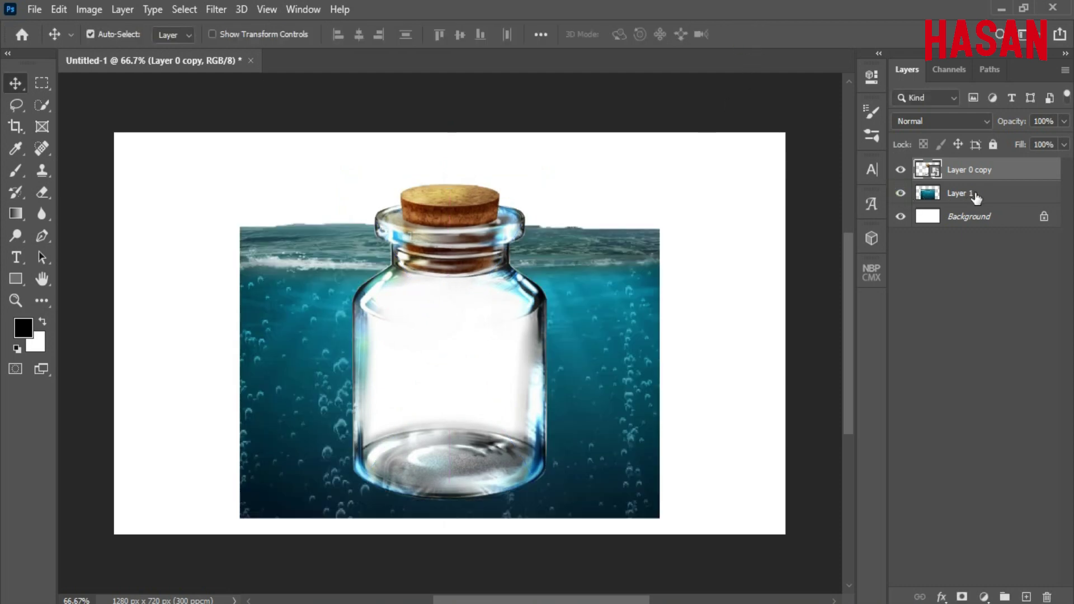
{"action": "left_click_drag", "start_coordinate": [976, 195], "coordinate": [973, 167]}
{"action": "mouse_move", "coordinate": [1000, 126]}
{"action": "left_mouse_down"}
{"action": "mouse_move", "coordinate": [977, 126]}
{"action": "mouse_move", "coordinate": [1010, 124]}
{"action": "left_mouse_up"}
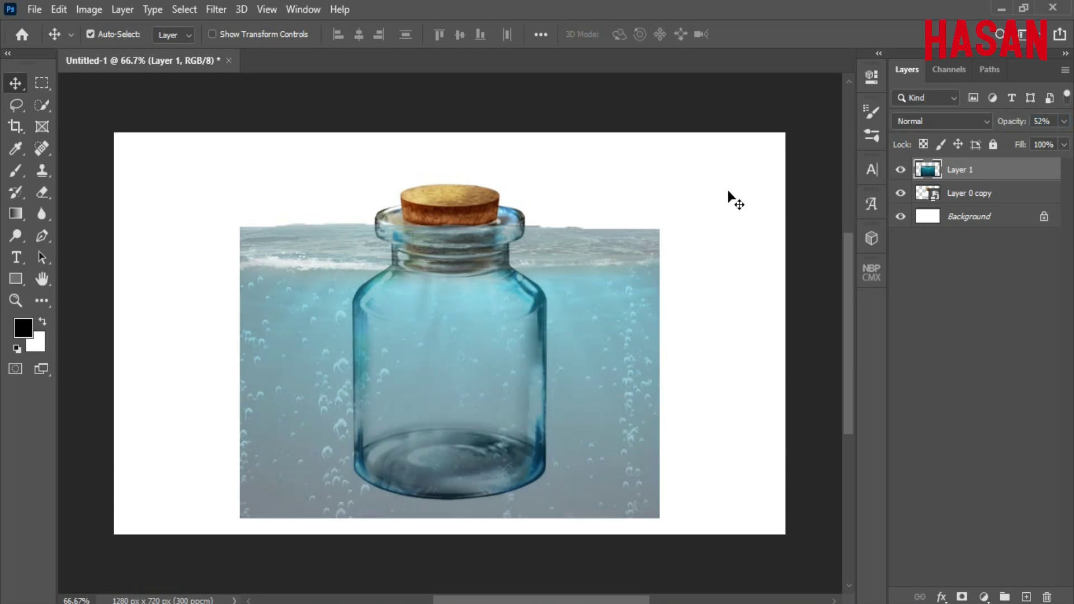
Step: Scale the water layer to about 55% and position it centred over the lower half of the bottle
{"action": "key", "text": "ctrl+t"}
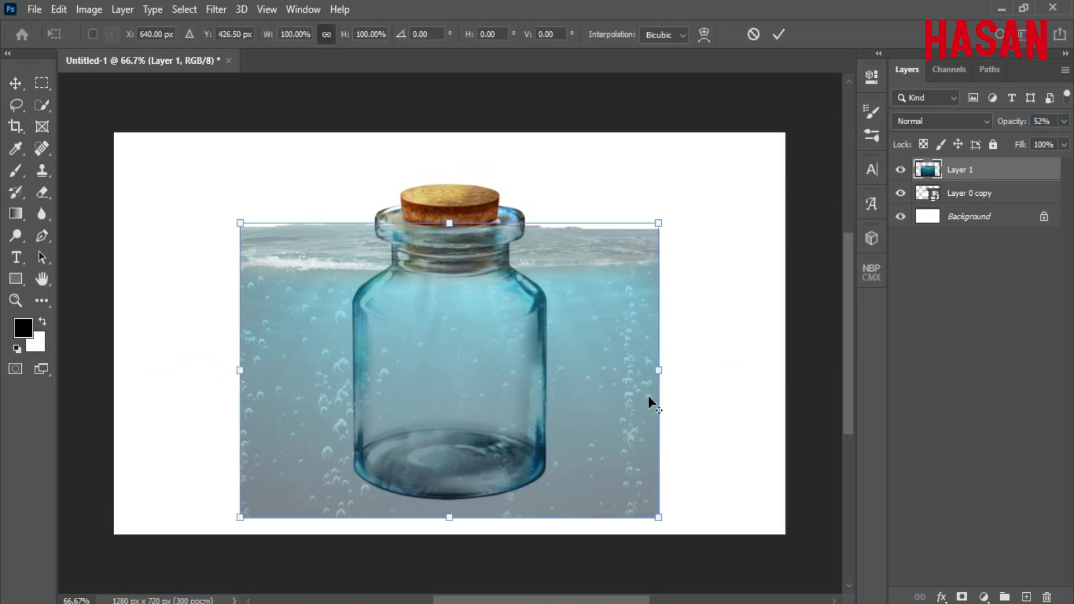
{"action": "left_click_drag", "start_coordinate": [658, 370], "coordinate": [555, 385]}
{"action": "left_click_drag", "start_coordinate": [483, 380], "coordinate": [482, 408]}
{"action": "left_click_drag", "start_coordinate": [556, 416], "coordinate": [585, 415]}
{"action": "left_click_drag", "start_coordinate": [480, 416], "coordinate": [476, 416]}
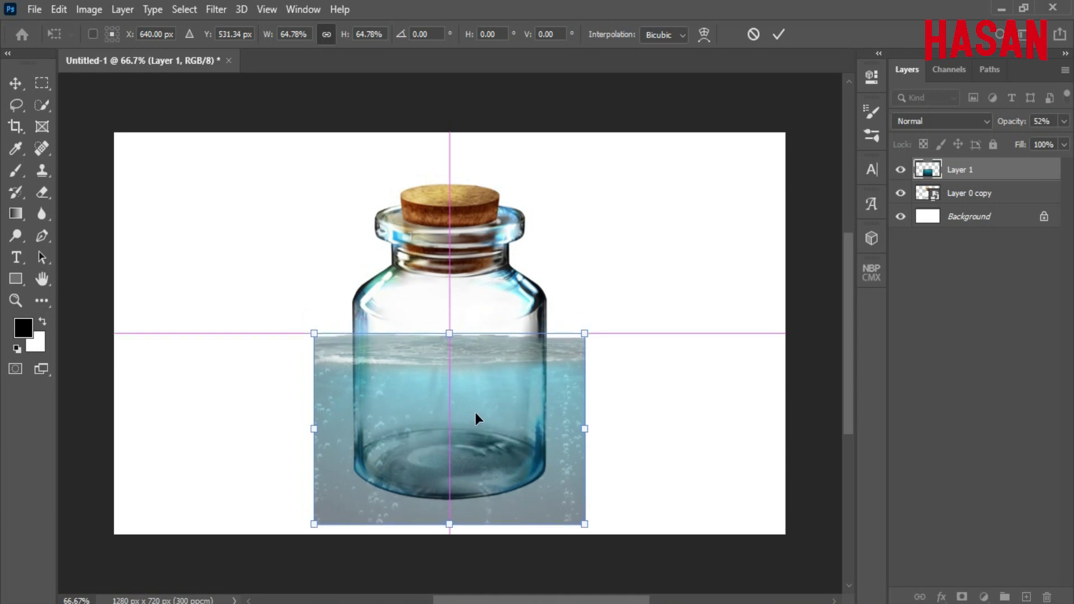
{"action": "left_click_drag", "start_coordinate": [585, 429], "coordinate": [564, 423]}
{"action": "left_click_drag", "start_coordinate": [488, 442], "coordinate": [488, 431]}
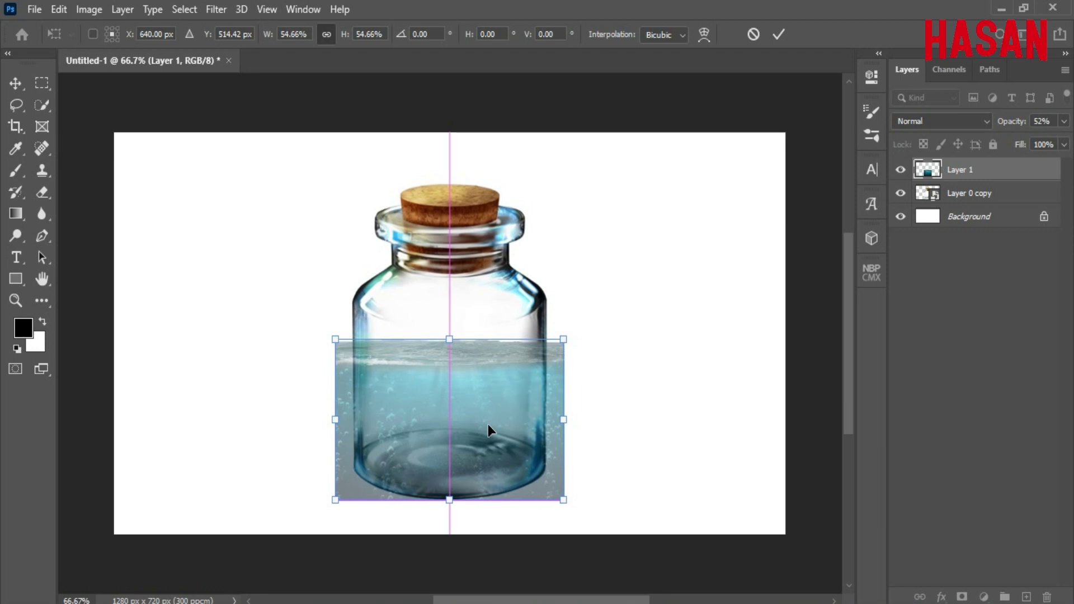
{"action": "left_click_drag", "start_coordinate": [577, 425], "coordinate": [564, 416]}
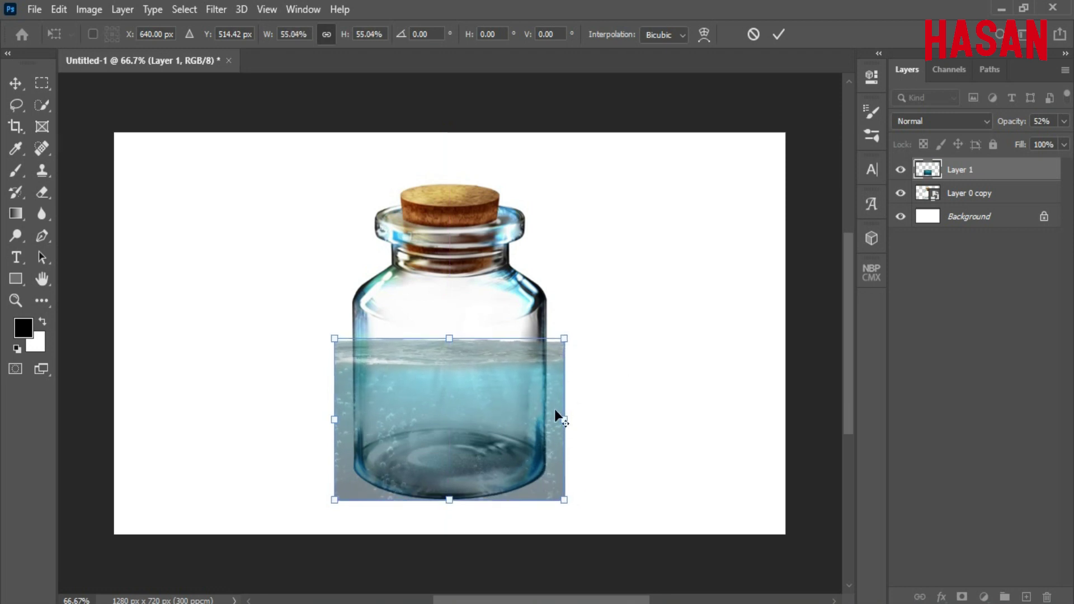
{"action": "left_click", "coordinate": [779, 34]}
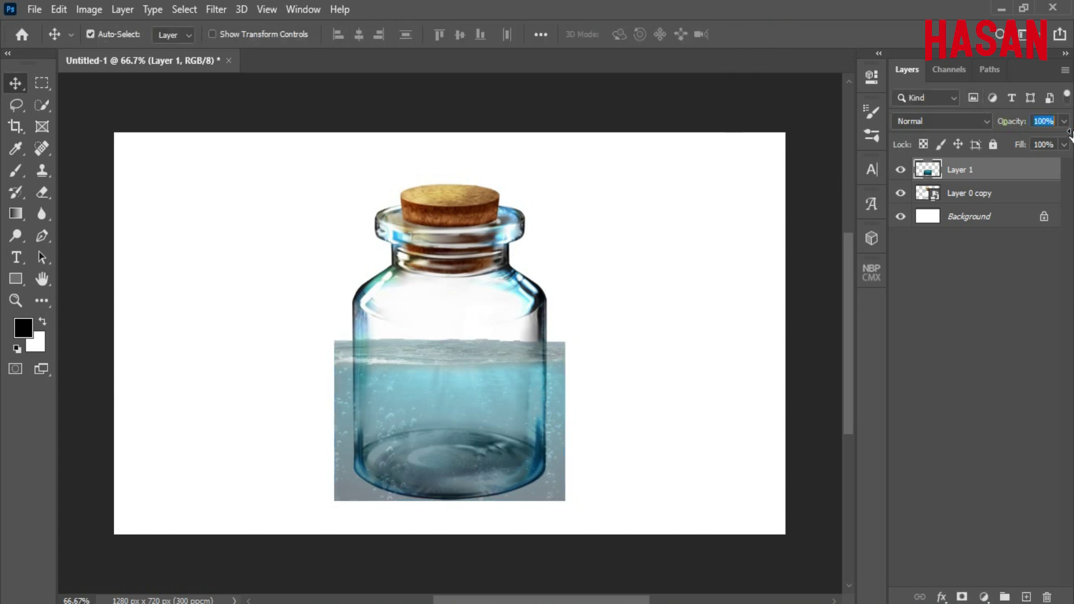
Step: Restore Layer 1 to 100% opacity and mask it to the outline of the bottle on Layer 0 copy
{"action": "left_click_drag", "start_coordinate": [1073, 134], "coordinate": [1072, 135]}
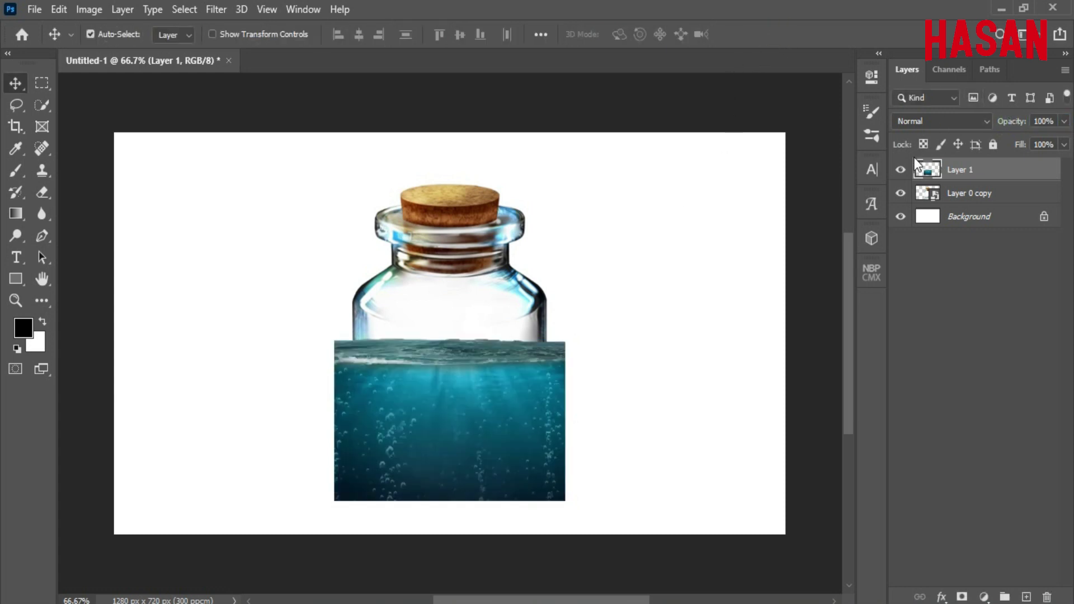
{"action": "left_click", "coordinate": [936, 196]}
{"action": "left_click", "coordinate": [935, 197], "text": "ctrl"}
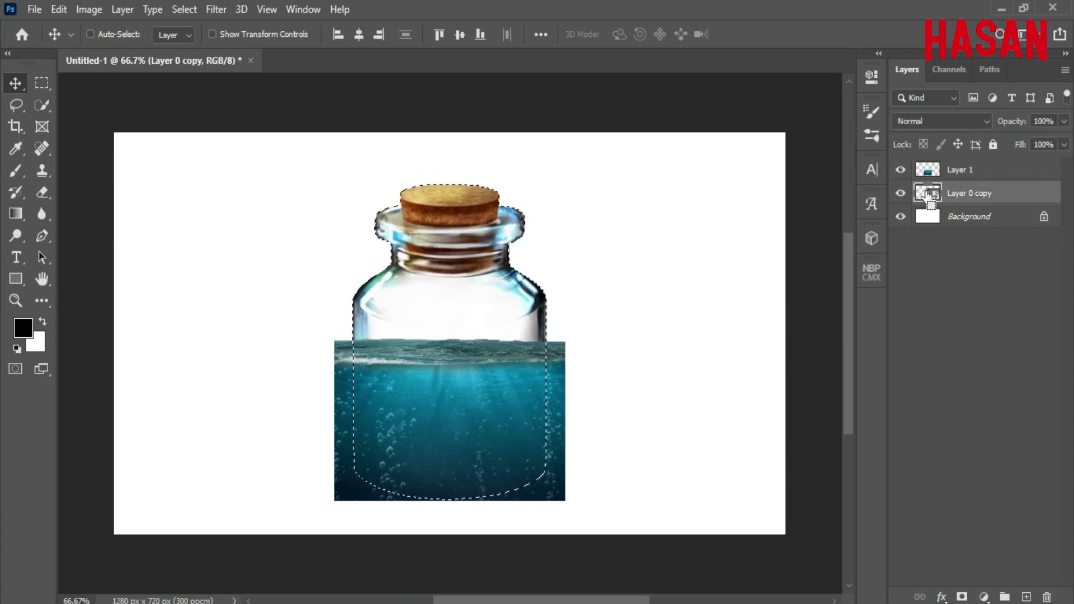
{"action": "left_click", "coordinate": [963, 171]}
{"action": "left_click", "coordinate": [962, 597]}
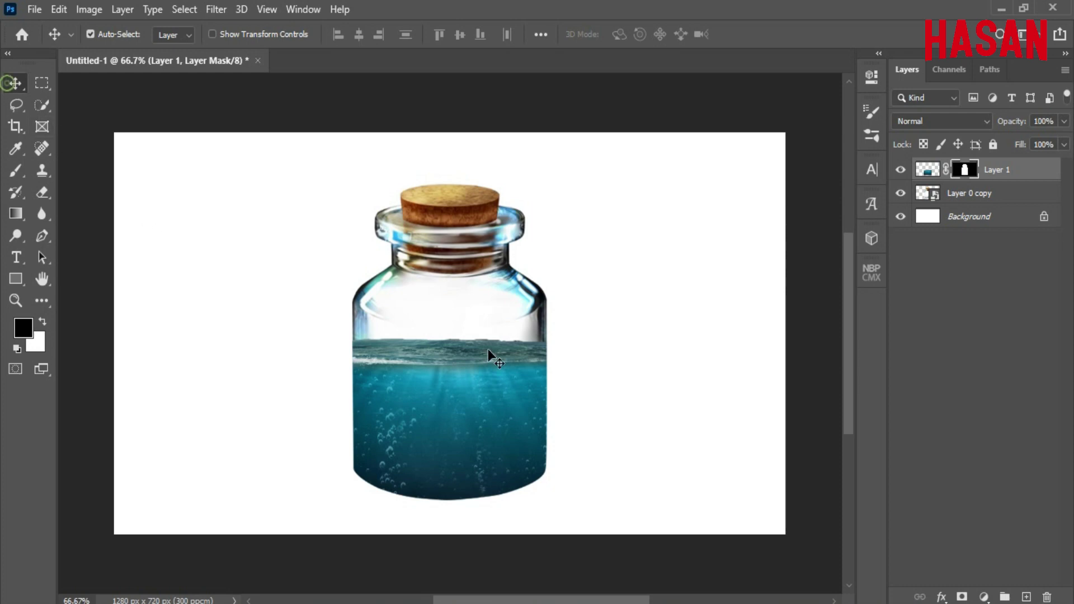
Step: Paint black on the water's layer mask at 6% flow along the bottle's left and bottom edges to reveal the glass
{"action": "scroll", "coordinate": [488, 352], "scroll_direction": "up", "scroll_amount": 3}
{"action": "scroll", "coordinate": [500, 340], "scroll_direction": "down", "scroll_amount": 2}
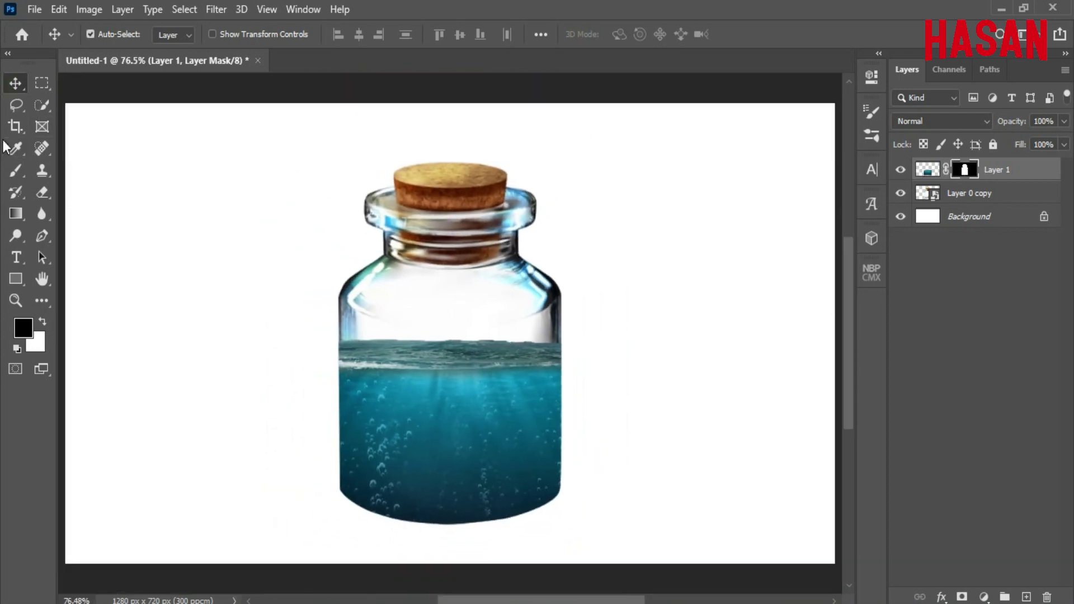
{"action": "left_click", "coordinate": [17, 169]}
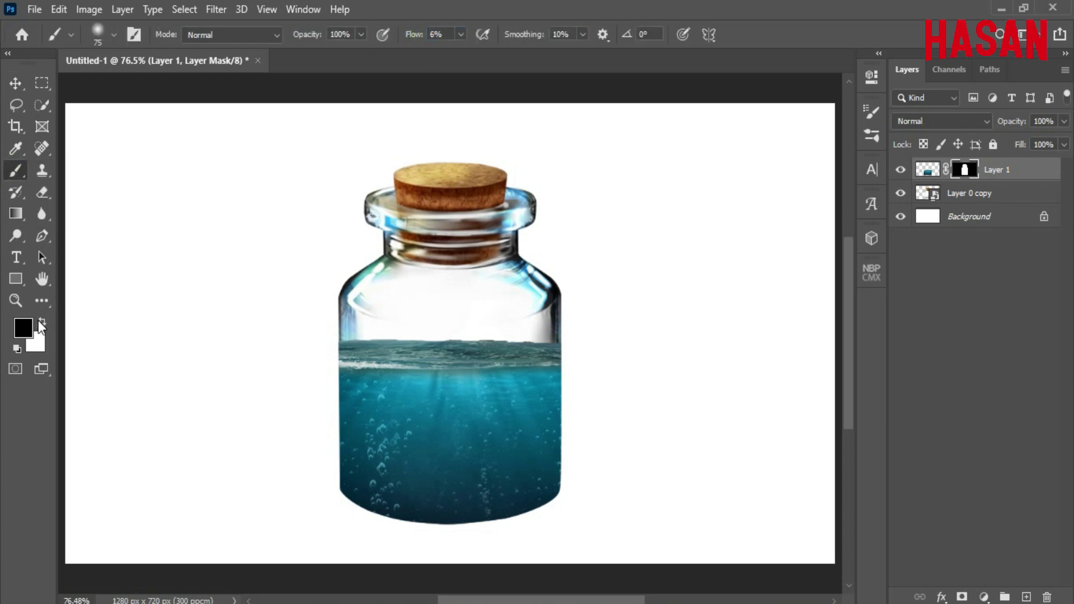
{"action": "left_click_drag", "start_coordinate": [342, 397], "coordinate": [327, 456]}
{"action": "scroll", "coordinate": [348, 389], "scroll_direction": "up", "scroll_amount": 4}
{"action": "left_click_drag", "start_coordinate": [388, 422], "coordinate": [443, 301]}
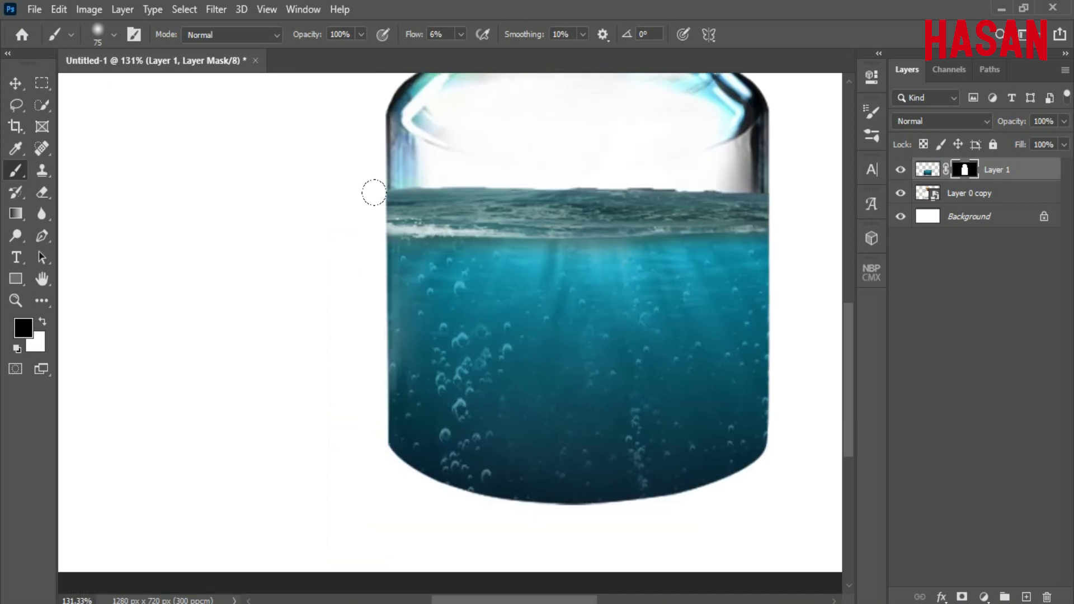
{"action": "mouse_move", "coordinate": [353, 303]}
{"action": "left_mouse_down"}
{"action": "mouse_move", "coordinate": [363, 351]}
{"action": "mouse_move", "coordinate": [350, 397]}
{"action": "left_mouse_up"}
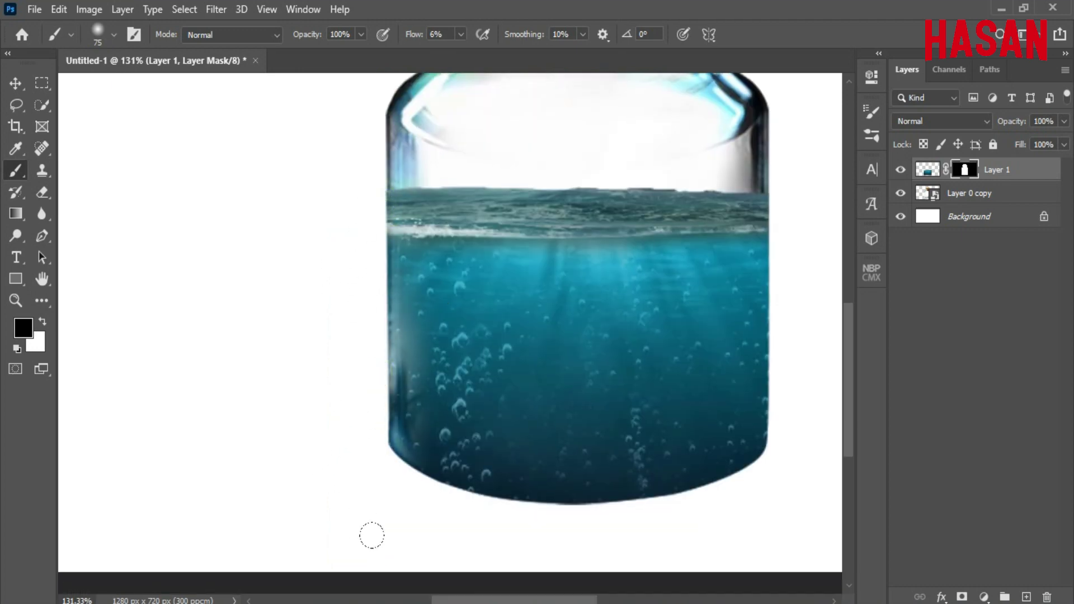
{"action": "mouse_move", "coordinate": [394, 458]}
{"action": "left_mouse_down"}
{"action": "mouse_move", "coordinate": [437, 490]}
{"action": "mouse_move", "coordinate": [346, 474]}
{"action": "mouse_move", "coordinate": [310, 442]}
{"action": "mouse_move", "coordinate": [625, 471]}
{"action": "mouse_move", "coordinate": [531, 486]}
{"action": "left_mouse_up"}
{"action": "mouse_move", "coordinate": [333, 471]}
{"action": "left_mouse_down"}
{"action": "mouse_move", "coordinate": [612, 460]}
{"action": "mouse_move", "coordinate": [509, 505]}
{"action": "left_mouse_up"}
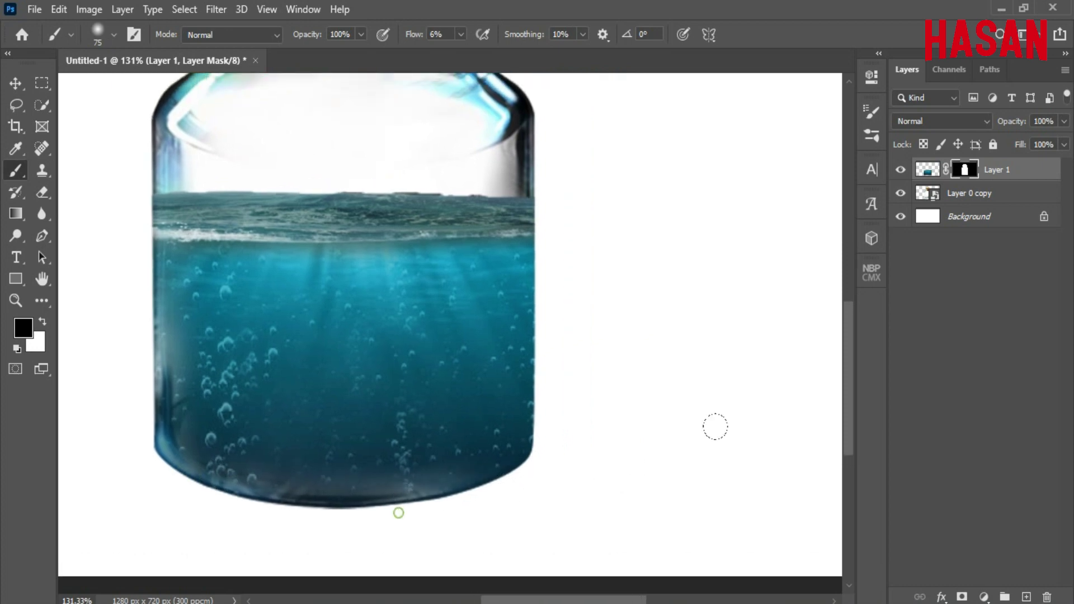
Step: Paint black on the water's layer mask along the bottle's right edge to reveal the glass reflections
{"action": "scroll", "coordinate": [529, 252], "scroll_direction": "up", "scroll_amount": 2}
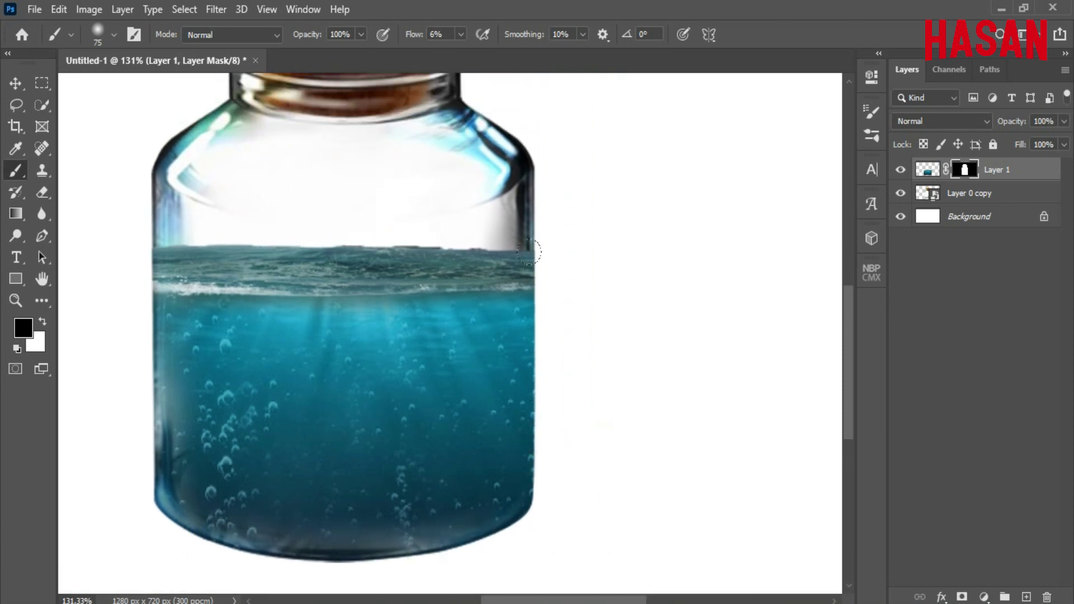
{"action": "left_click_drag", "start_coordinate": [541, 266], "coordinate": [540, 543]}
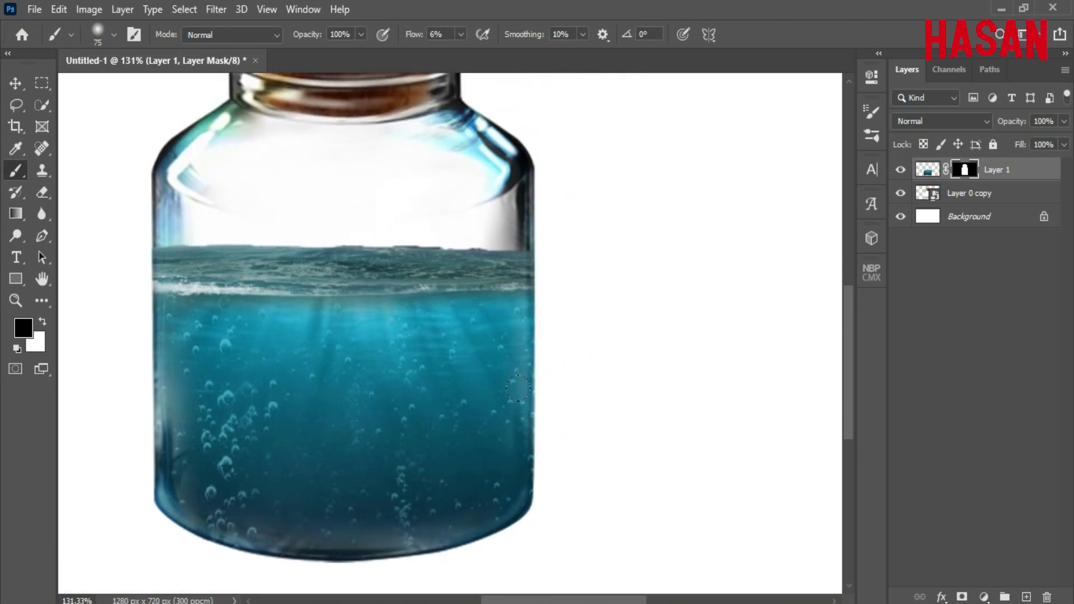
{"action": "mouse_move", "coordinate": [563, 395]}
{"action": "left_mouse_down"}
{"action": "mouse_move", "coordinate": [628, 437]}
{"action": "mouse_move", "coordinate": [541, 411]}
{"action": "left_mouse_up"}
{"action": "mouse_move", "coordinate": [523, 281]}
{"action": "left_mouse_down"}
{"action": "mouse_move", "coordinate": [516, 451]}
{"action": "mouse_move", "coordinate": [655, 334]}
{"action": "left_mouse_up"}
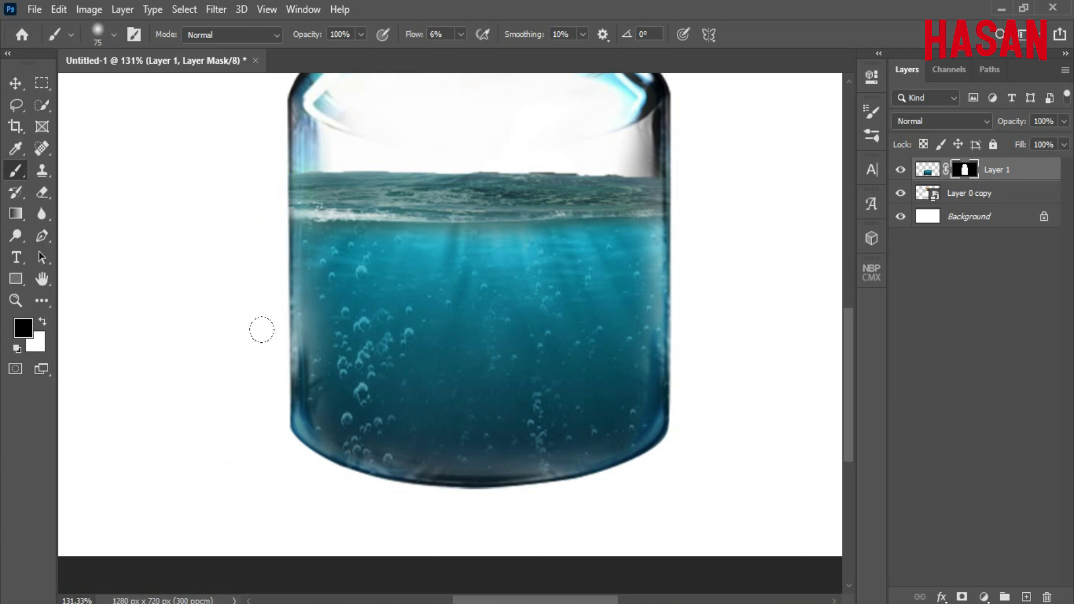
{"action": "scroll", "coordinate": [240, 360], "scroll_direction": "down", "scroll_amount": 3}
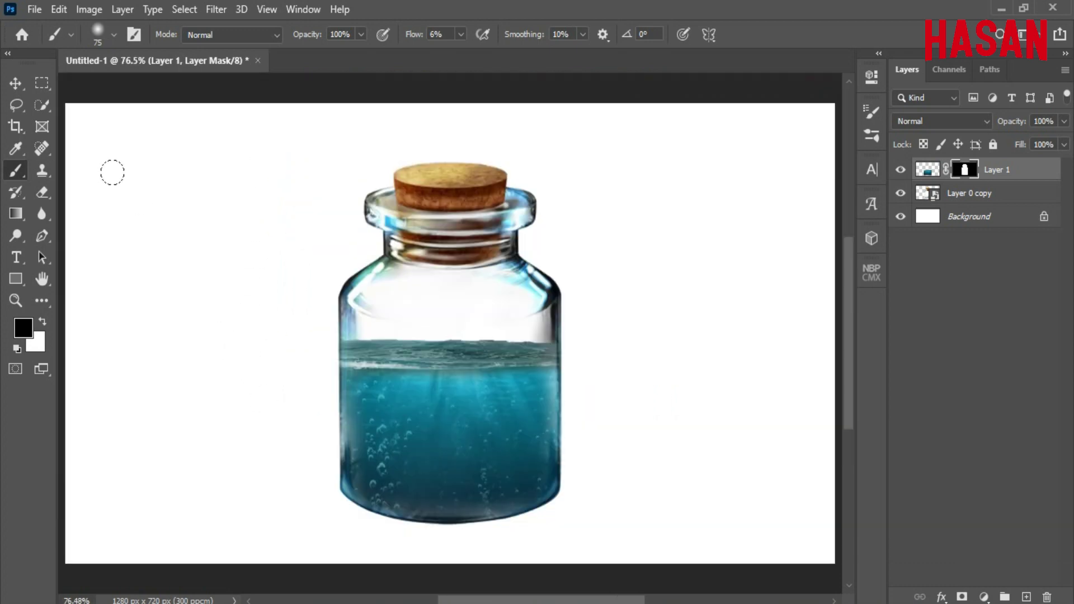
{"action": "left_click", "coordinate": [16, 83]}
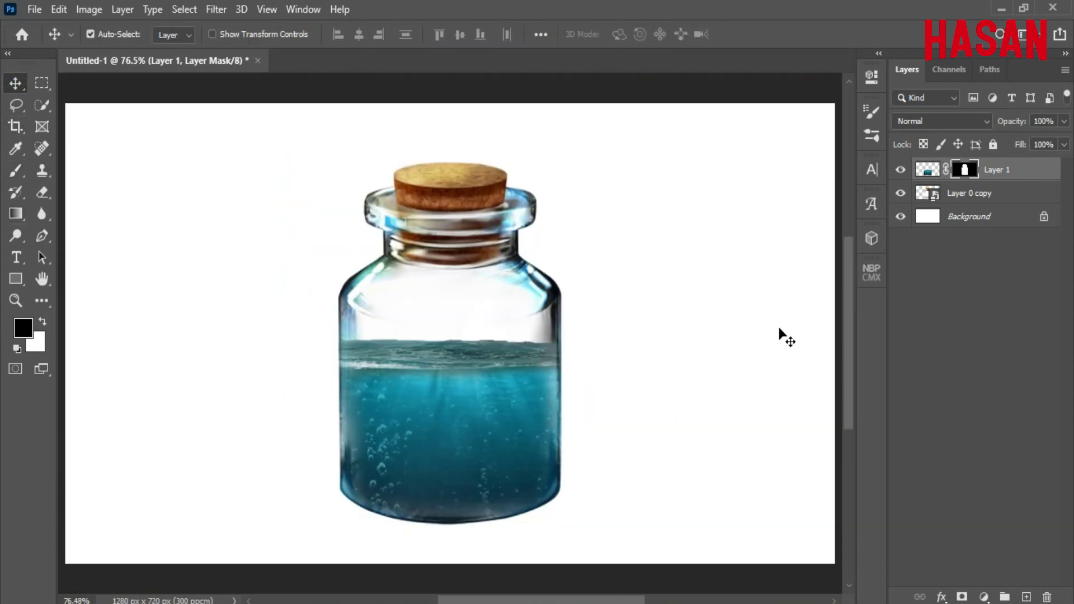
Step: Soften the water's upper surface line by brushing black along it on the layer mask
{"action": "left_click", "coordinate": [16, 171]}
{"action": "scroll", "coordinate": [444, 312], "scroll_direction": "up", "scroll_amount": 5}
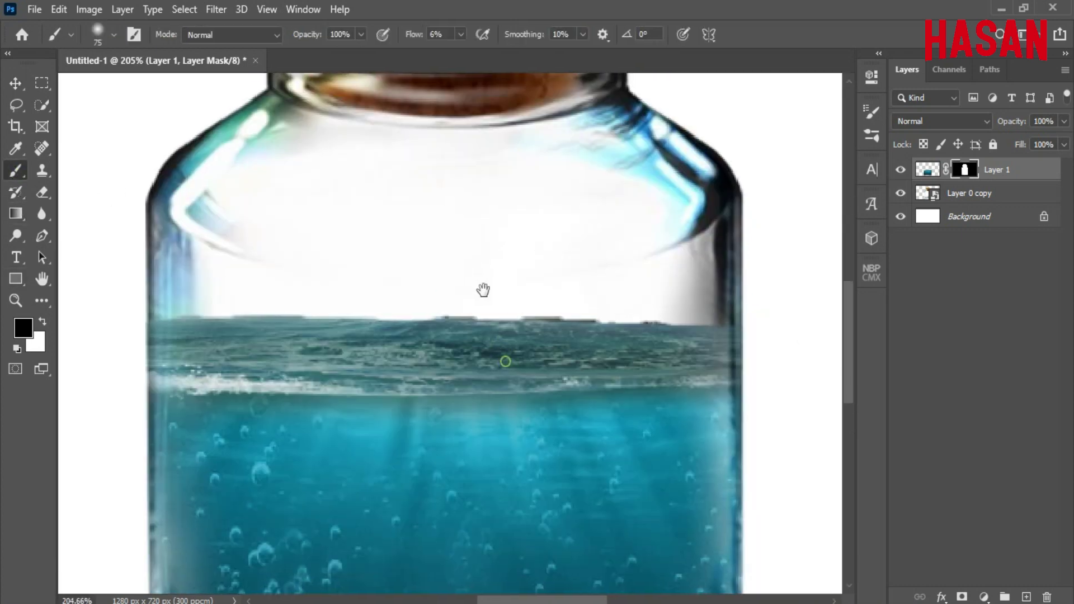
{"action": "left_click", "coordinate": [169, 278]}
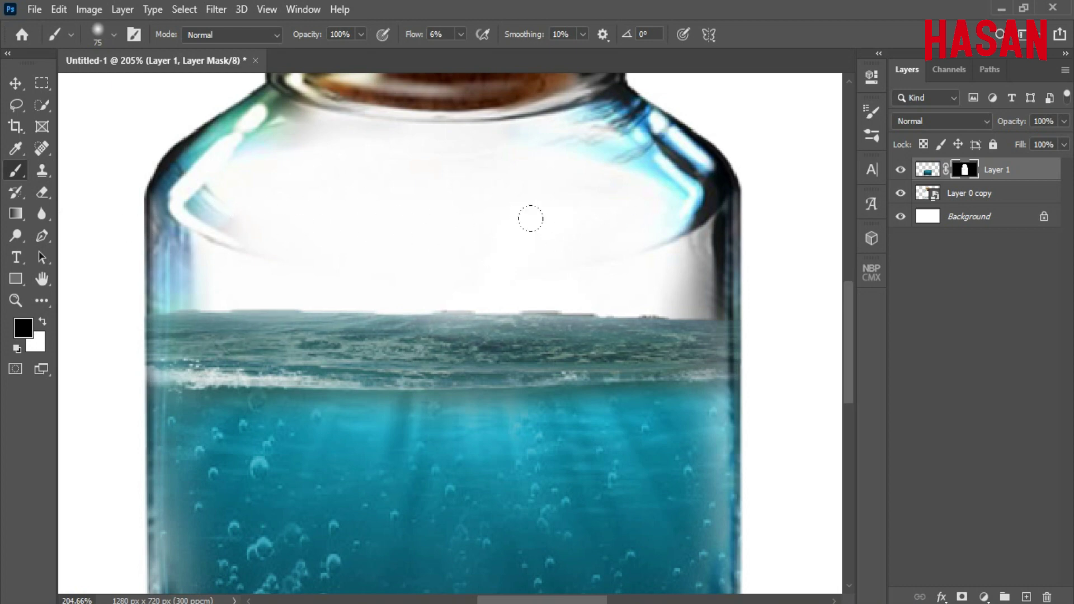
{"action": "key", "text": "ctrl+0"}
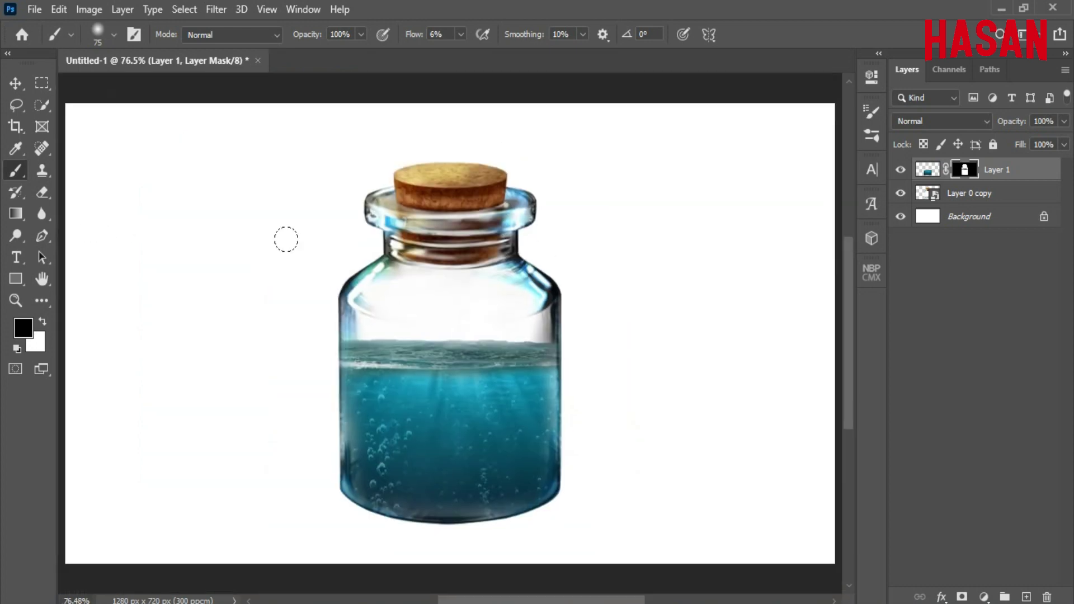
{"action": "left_click", "coordinate": [13, 84]}
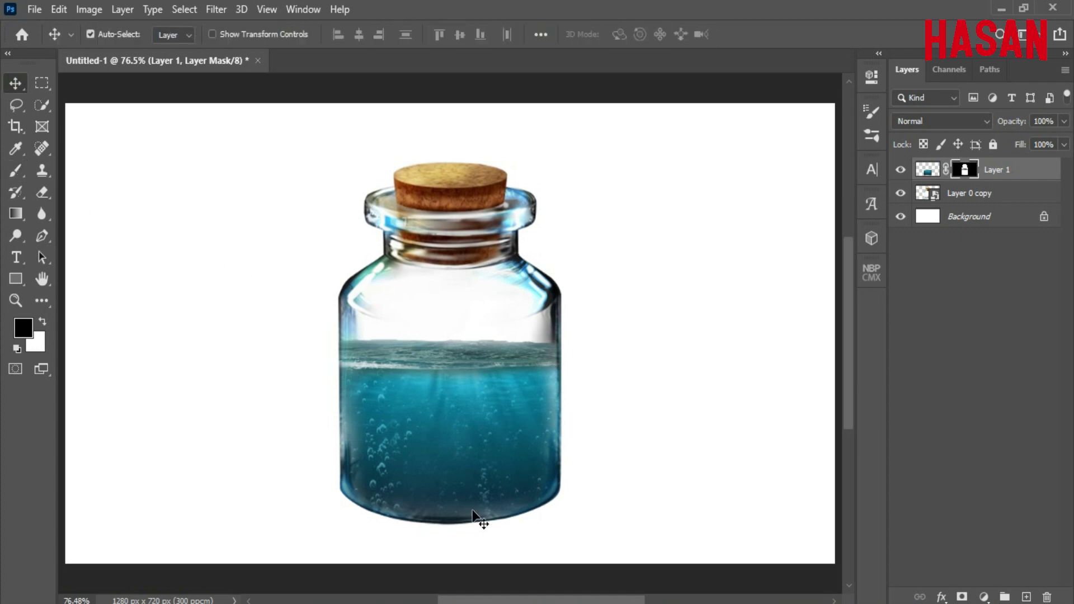
Step: Copy the kissing couple from the kiss_request_pack_2 document into the Untitled-1 bottle composition
{"action": "left_click", "coordinate": [727, 554]}
{"action": "left_click_drag", "start_coordinate": [437, 107], "coordinate": [946, 104]}
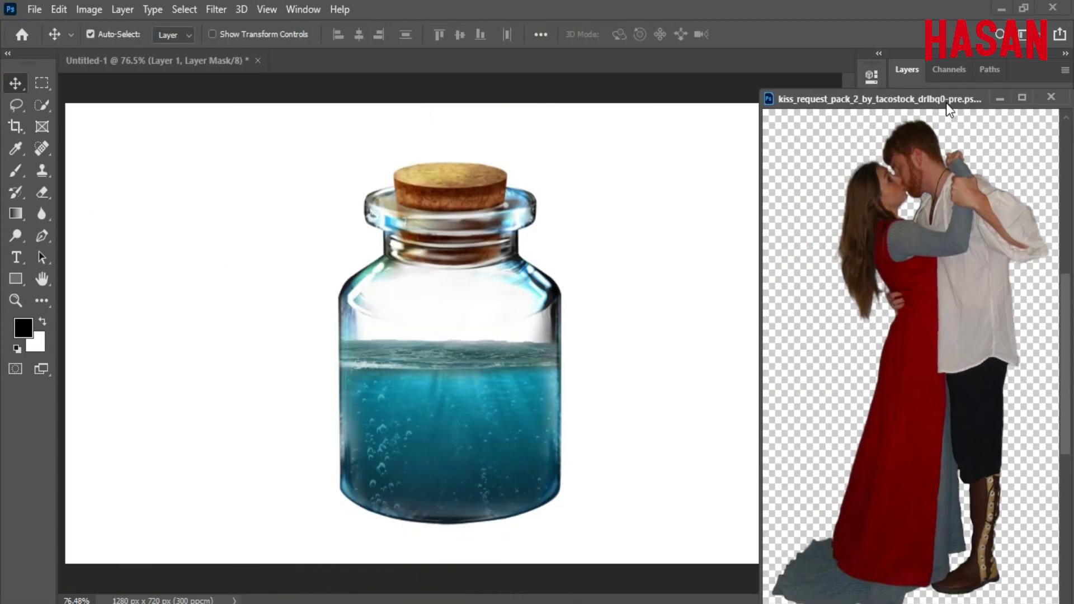
{"action": "left_click_drag", "start_coordinate": [924, 279], "coordinate": [498, 364]}
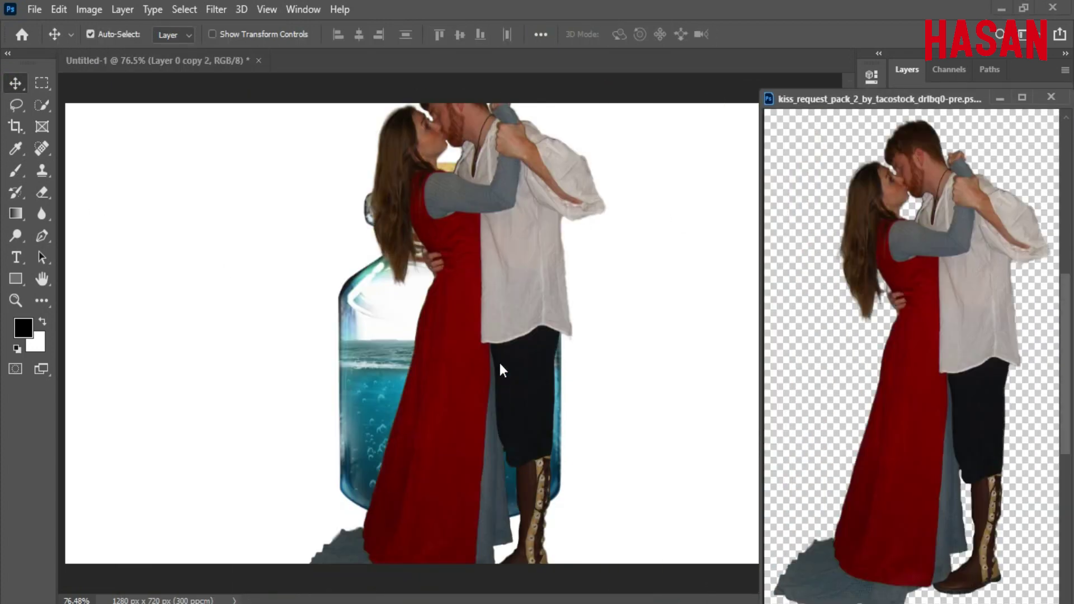
{"action": "left_click", "coordinate": [1000, 100]}
Step: Scale the couple down to about 2.25% and place them standing in the water near the bottle's base
{"action": "key", "text": "ctrl+t"}
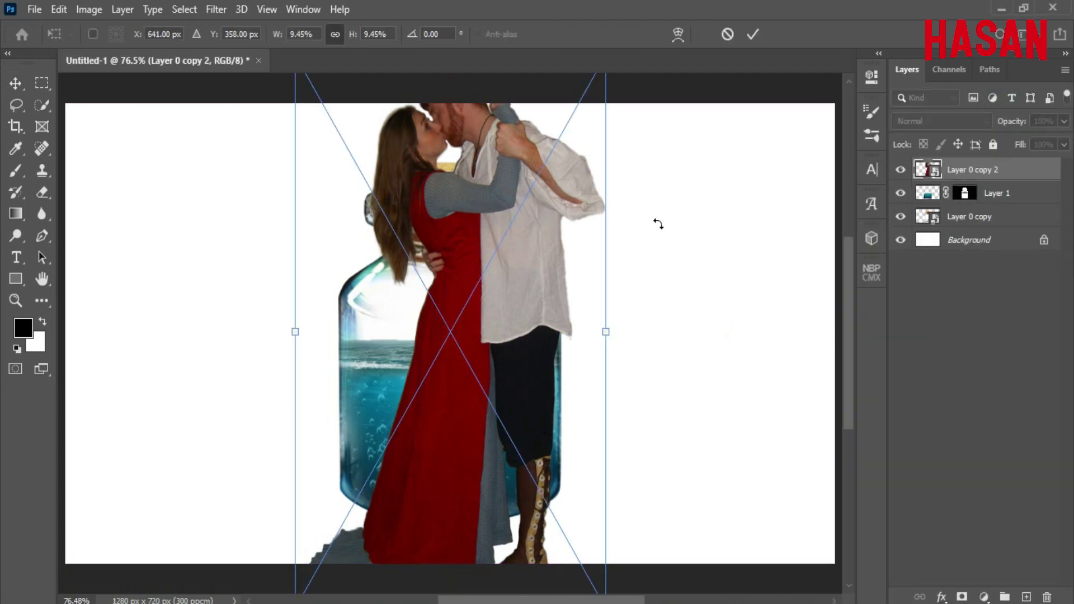
{"action": "left_click_drag", "start_coordinate": [606, 332], "coordinate": [497, 442]}
{"action": "left_click_drag", "start_coordinate": [520, 384], "coordinate": [544, 297]}
{"action": "left_click_drag", "start_coordinate": [528, 242], "coordinate": [527, 248]}
{"action": "key", "text": "Return"}
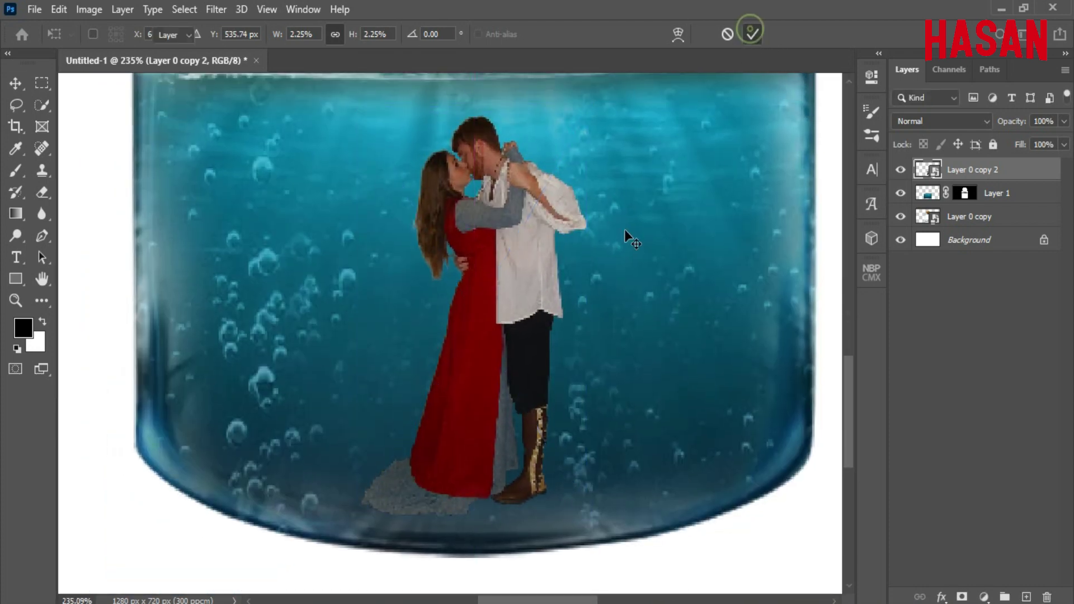
Step: Blend the couple into the water by setting their layer's blend mode to Soft Light
{"action": "key", "text": "ctrl+0"}
{"action": "left_click", "coordinate": [982, 119]}
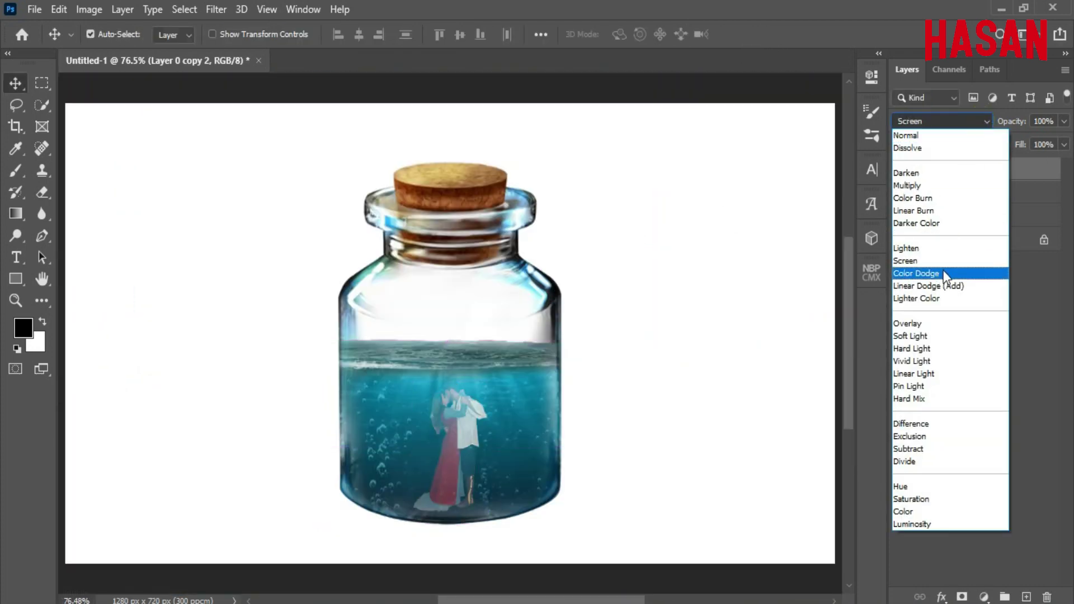
{"action": "left_click", "coordinate": [940, 336]}
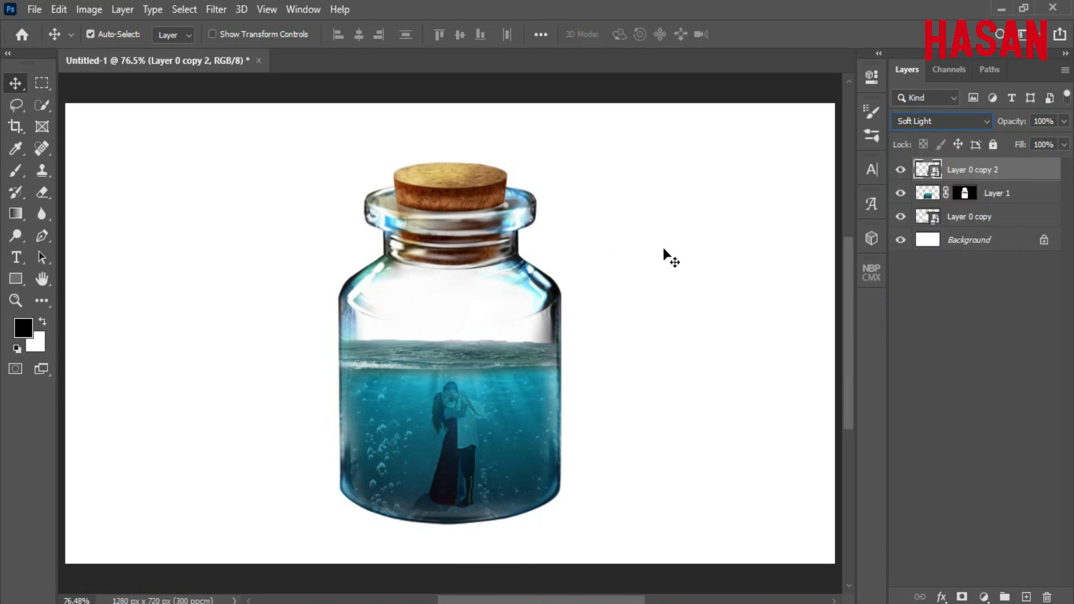
Step: Duplicate the couple's Soft Light layer and reduce the duplicate's opacity to 50%
{"action": "right_click", "coordinate": [985, 169]}
{"action": "left_click", "coordinate": [868, 49]}
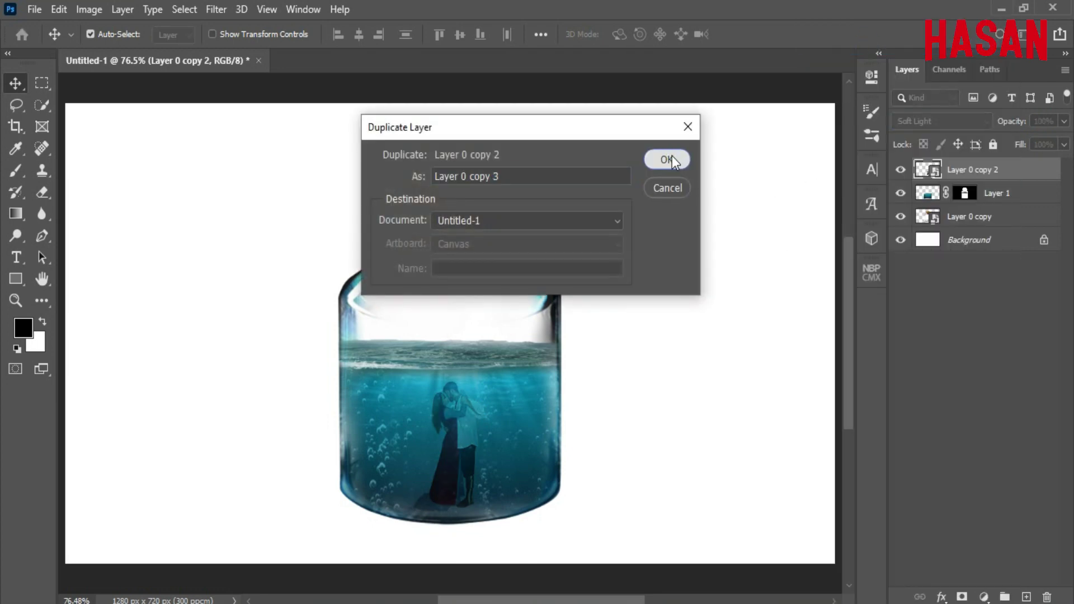
{"action": "left_click", "coordinate": [672, 157]}
{"action": "left_click", "coordinate": [900, 169]}
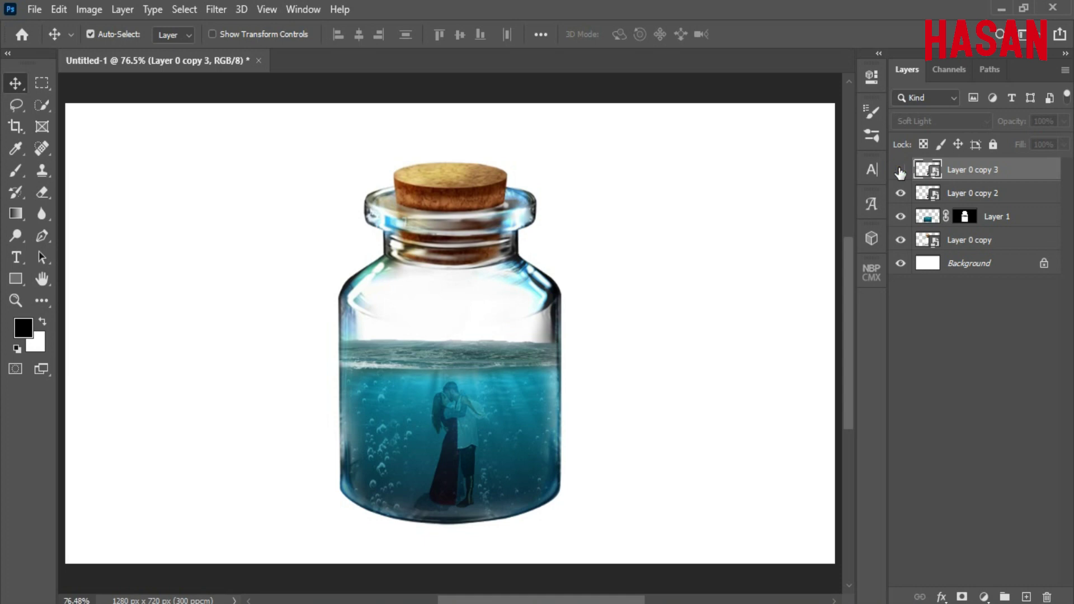
{"action": "left_click", "coordinate": [901, 171]}
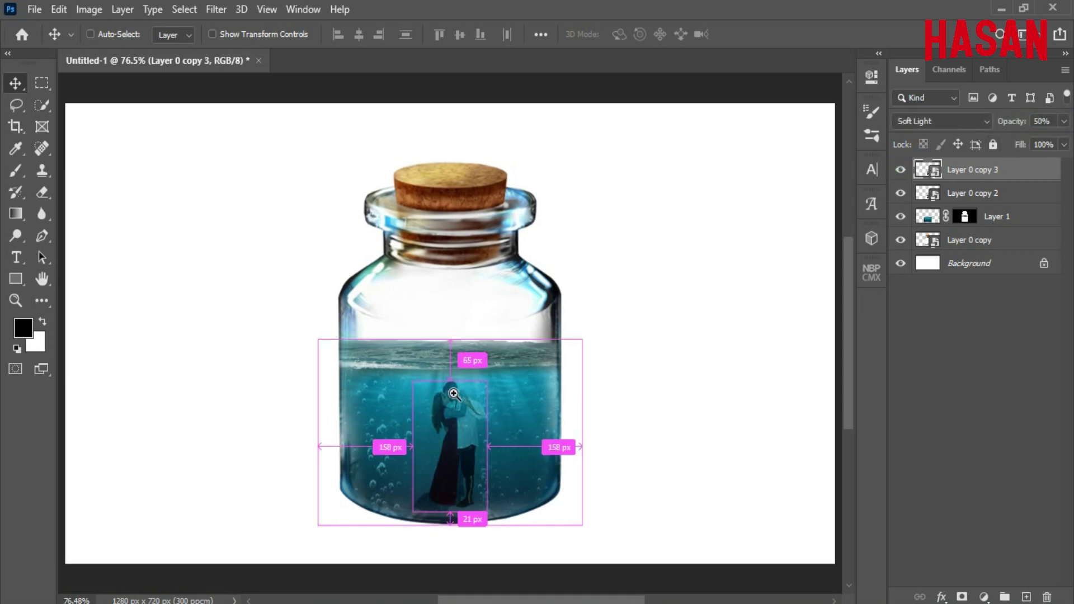
{"action": "scroll", "coordinate": [479, 455], "scroll_direction": "up", "scroll_amount": 5}
{"action": "left_click_drag", "start_coordinate": [584, 236], "coordinate": [583, 290]}
{"action": "key", "text": "ctrl+0"}
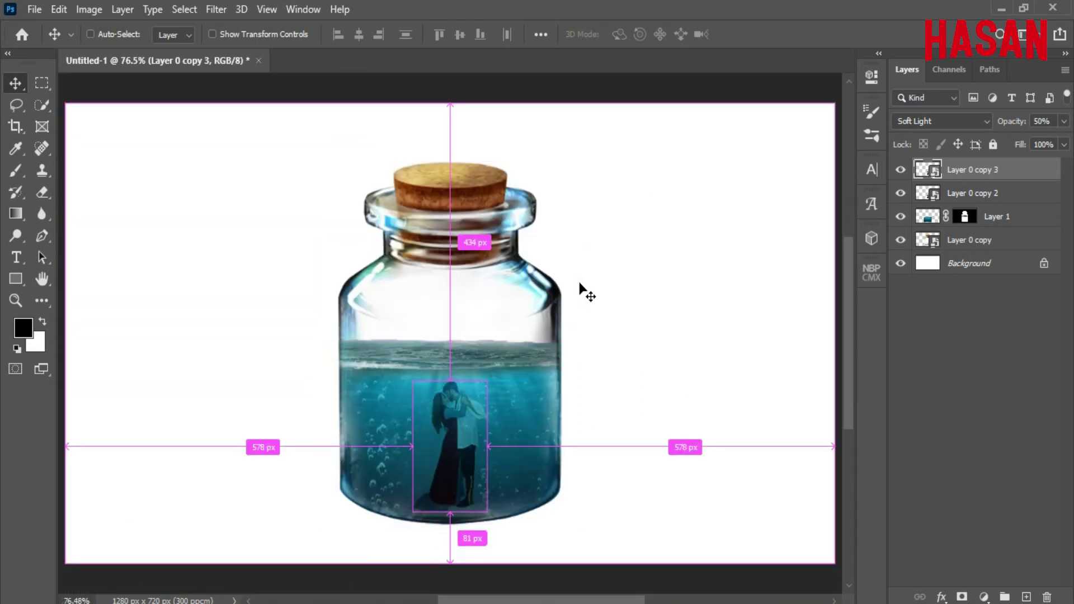
Step: Compare the couple with and without the duplicate layer, and lower the duplicate's opacity to 30%
{"action": "left_click", "coordinate": [901, 170]}
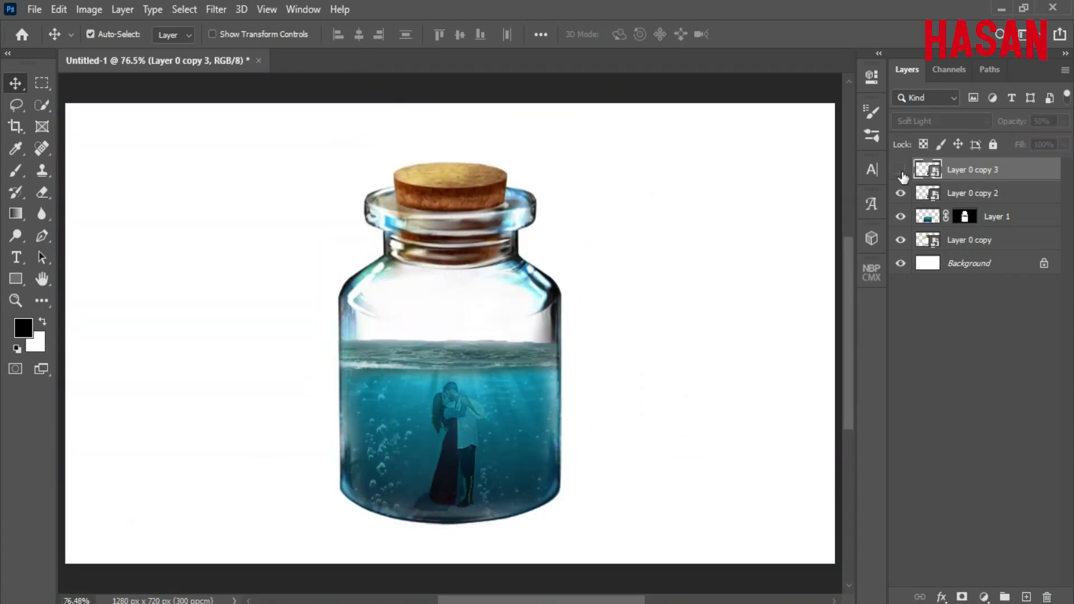
{"action": "left_click", "coordinate": [901, 170]}
{"action": "left_click", "coordinate": [901, 170]}
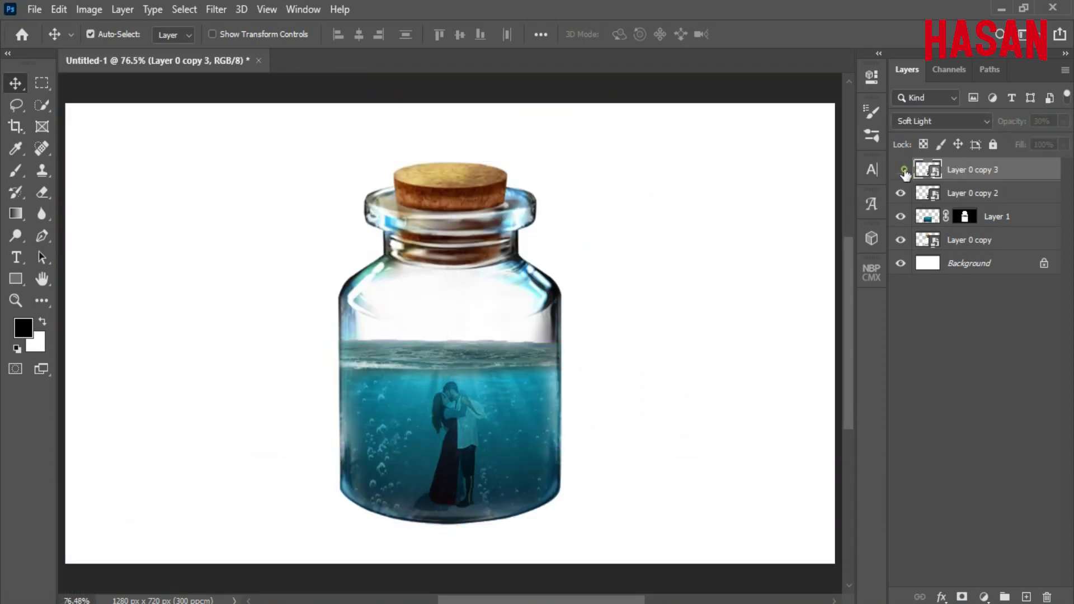
{"action": "left_click", "coordinate": [900, 171]}
{"action": "left_click_drag", "start_coordinate": [454, 437], "coordinate": [507, 436]}
{"action": "left_click_drag", "start_coordinate": [507, 436], "coordinate": [419, 194]}
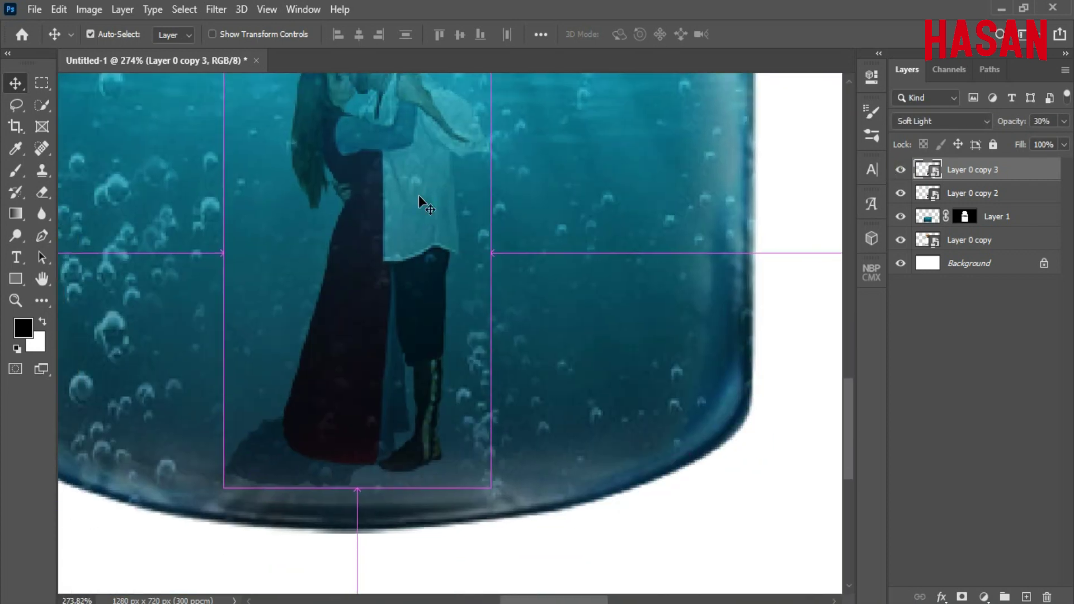
{"action": "key", "text": "ctrl+0"}
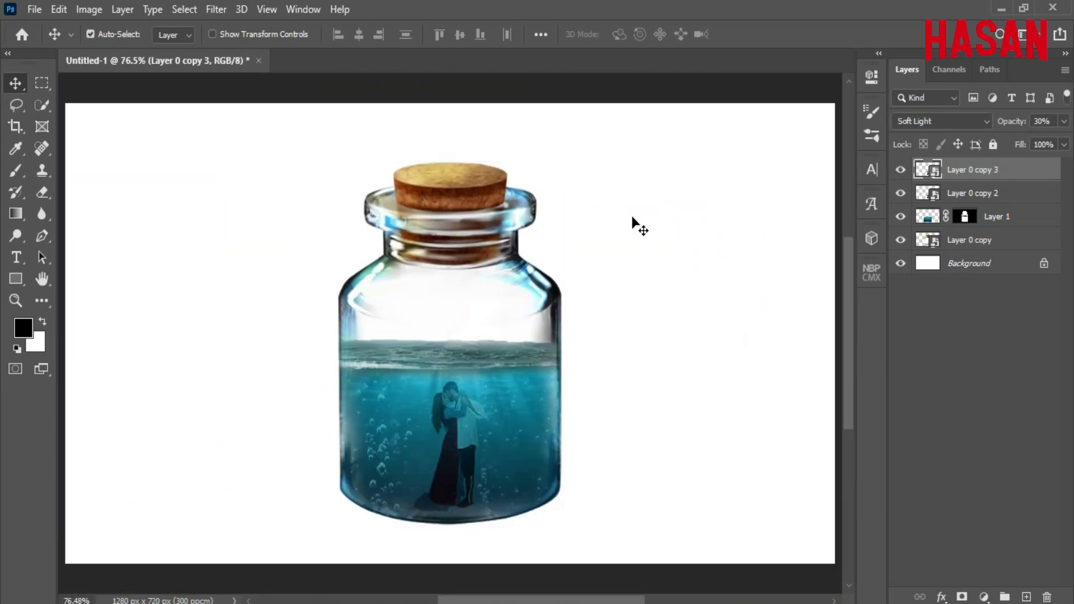
Step: Copy the archer from warrior-1276414_1920.psd into the Untitled-1 bottle composition
{"action": "left_click", "coordinate": [492, 540]}
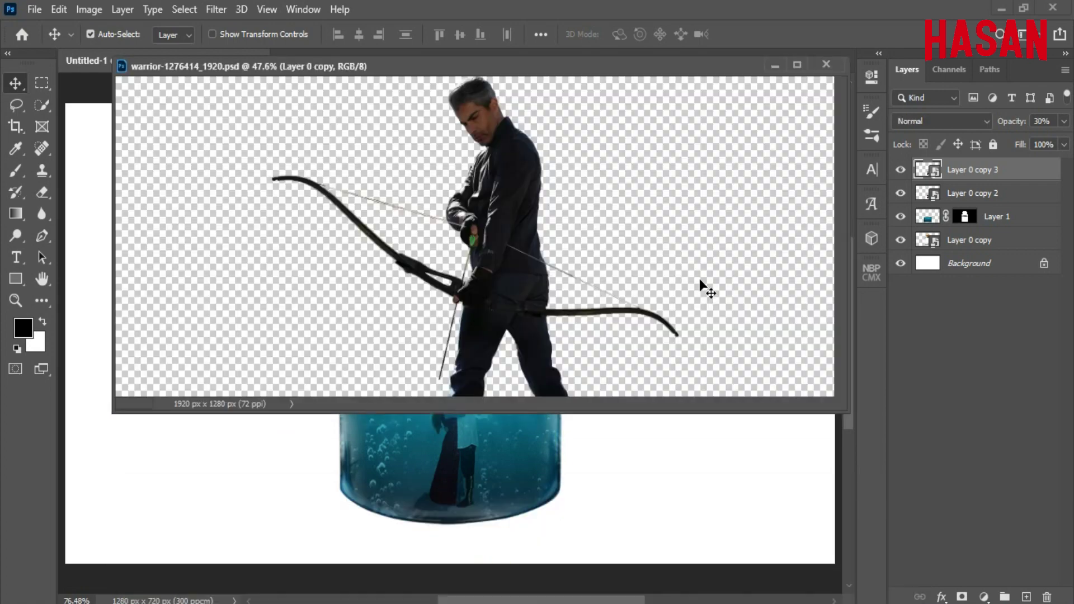
{"action": "left_click_drag", "start_coordinate": [556, 67], "coordinate": [947, 23]}
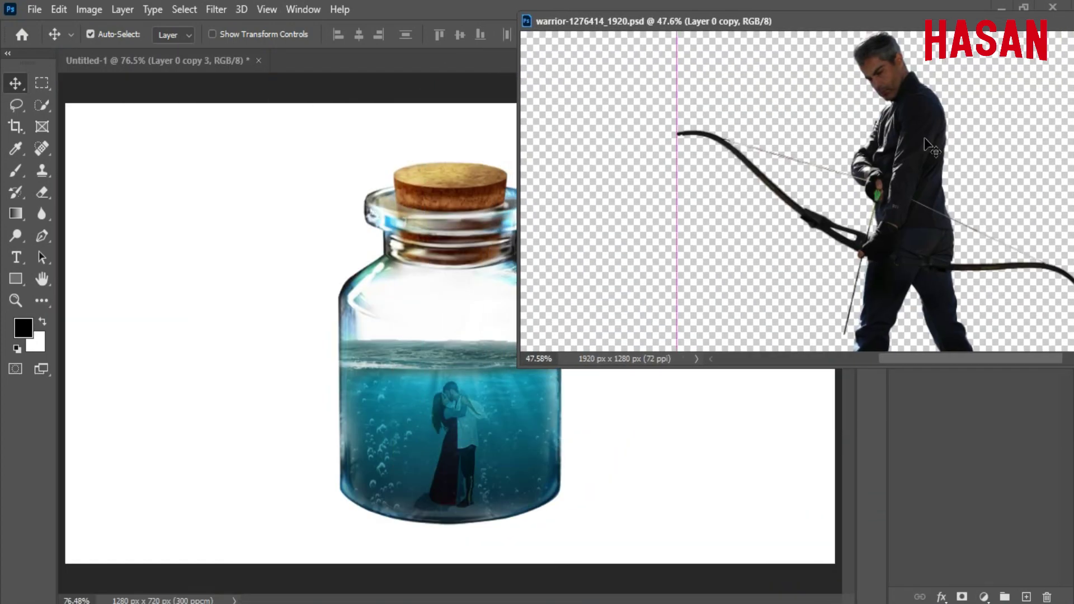
{"action": "left_click_drag", "start_coordinate": [924, 147], "coordinate": [471, 272]}
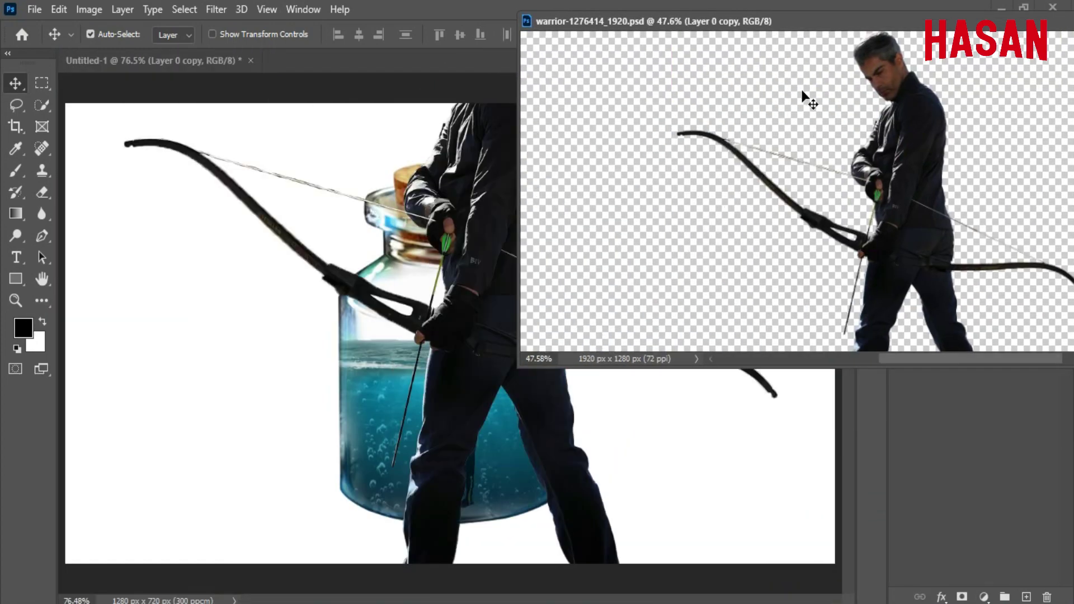
{"action": "left_click_drag", "start_coordinate": [876, 21], "coordinate": [658, 47]}
{"action": "left_click", "coordinate": [970, 54]}
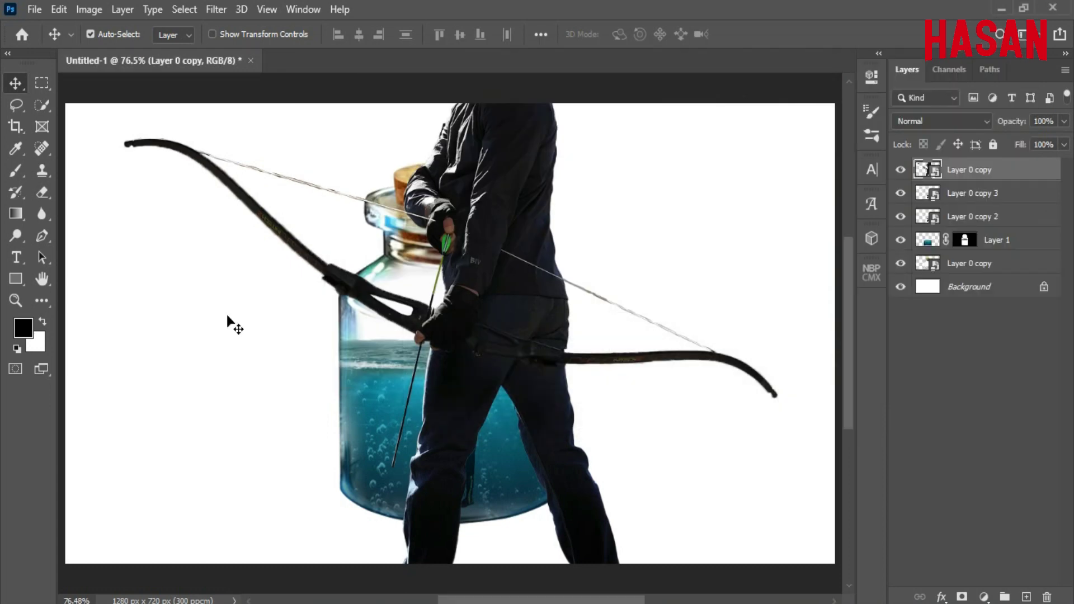
Step: Scale the archer down proportionally so the whole figure fits within the bottle's width
{"action": "key", "text": "ctrl+t"}
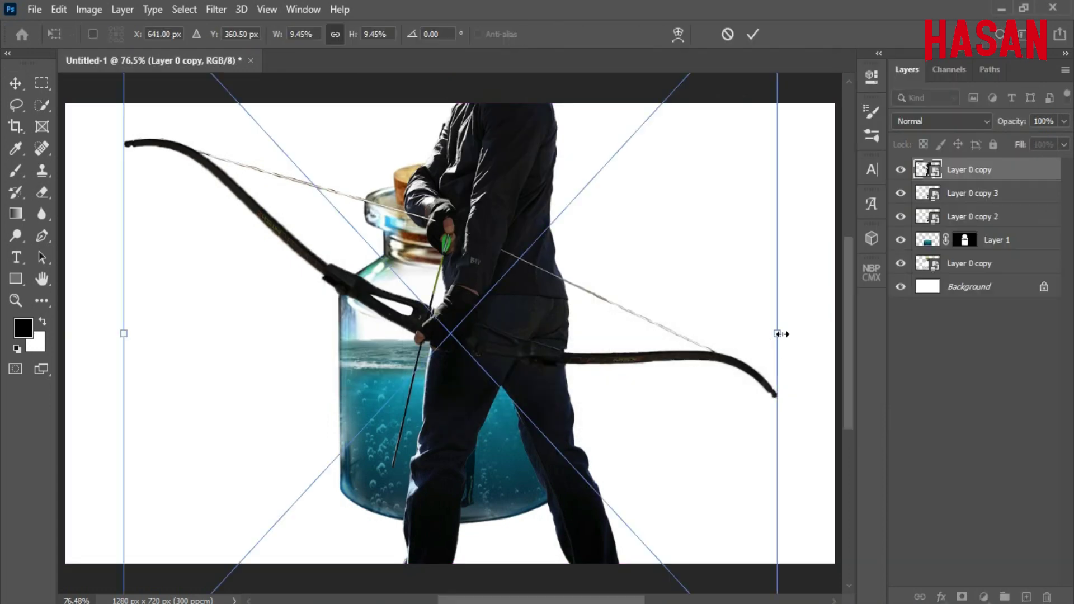
{"action": "left_click_drag", "start_coordinate": [781, 334], "coordinate": [510, 334]}
{"action": "left_click", "coordinate": [753, 34]}
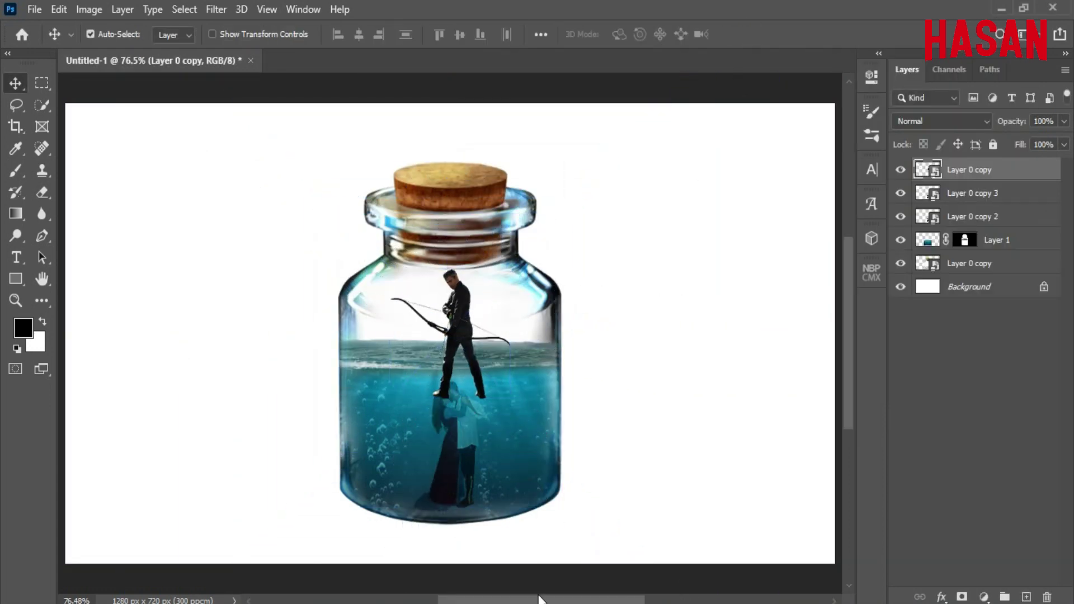
Step: Convert the row boat layer in the row_boat PNG to a smart object and copy the boat into Untitled-1
{"action": "mouse_move", "coordinate": [539, 599]}
{"action": "left_click", "coordinate": [358, 554]}
{"action": "left_click_drag", "start_coordinate": [559, 84], "coordinate": [711, 61]}
{"action": "right_click", "coordinate": [1006, 175]}
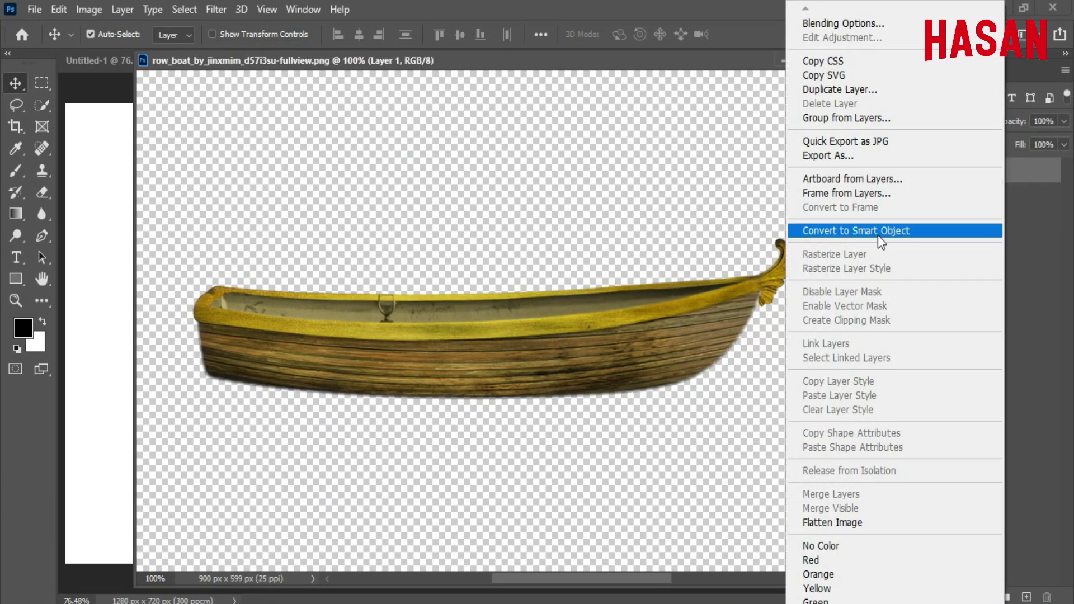
{"action": "left_click", "coordinate": [878, 231]}
{"action": "left_click_drag", "start_coordinate": [464, 61], "coordinate": [830, 53]}
{"action": "left_click_drag", "start_coordinate": [790, 342], "coordinate": [486, 355]}
{"action": "left_click_drag", "start_coordinate": [901, 55], "coordinate": [627, 69]}
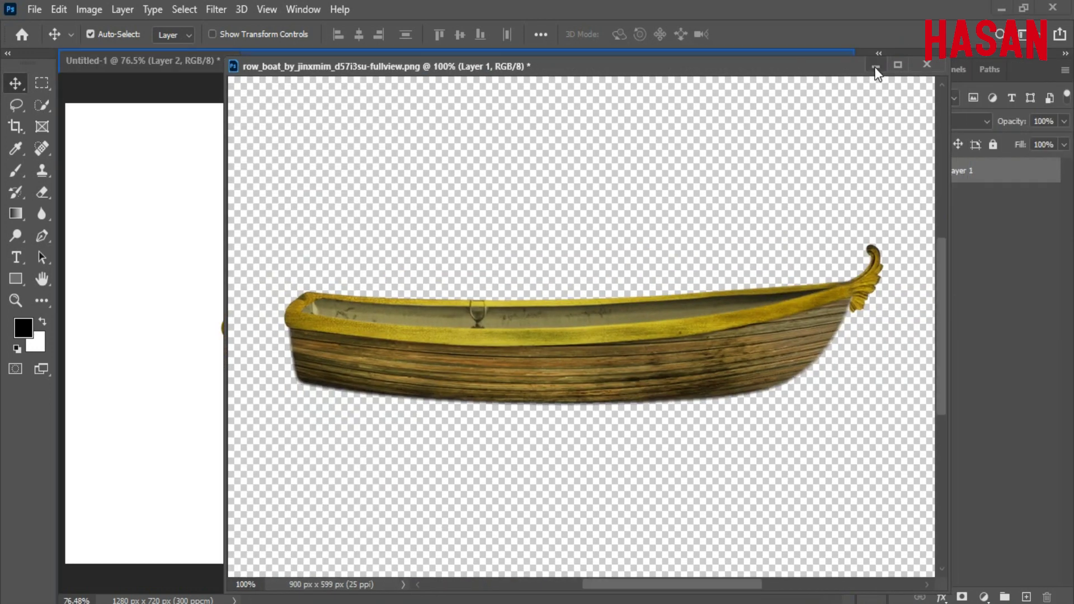
{"action": "left_click", "coordinate": [876, 66]}
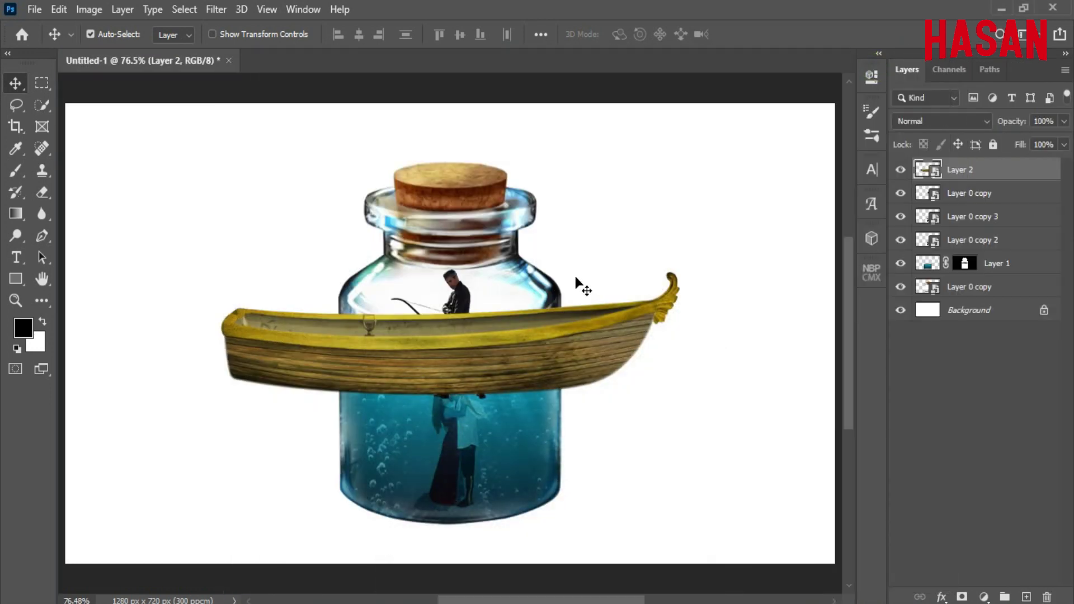
Step: Hide the archer, scale the boat down to about 1.08% and float it on the water surface inside the bottle
{"action": "left_click", "coordinate": [901, 193]}
{"action": "key", "text": "ctrl+t"}
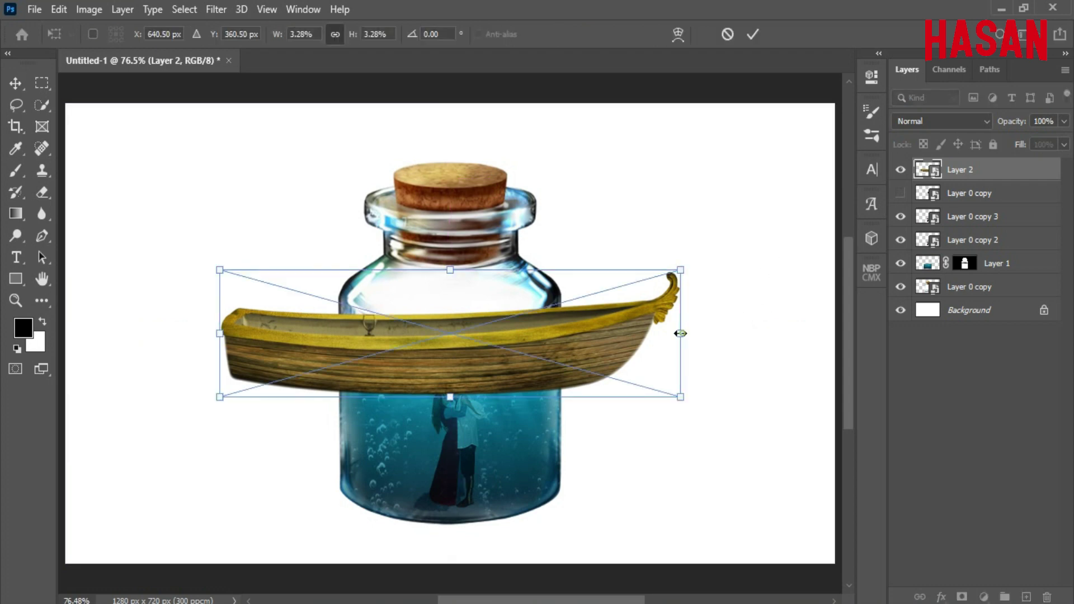
{"action": "left_click_drag", "start_coordinate": [680, 334], "coordinate": [474, 344]}
{"action": "left_click_drag", "start_coordinate": [487, 399], "coordinate": [546, 439]}
{"action": "left_click_drag", "start_coordinate": [488, 372], "coordinate": [539, 458]}
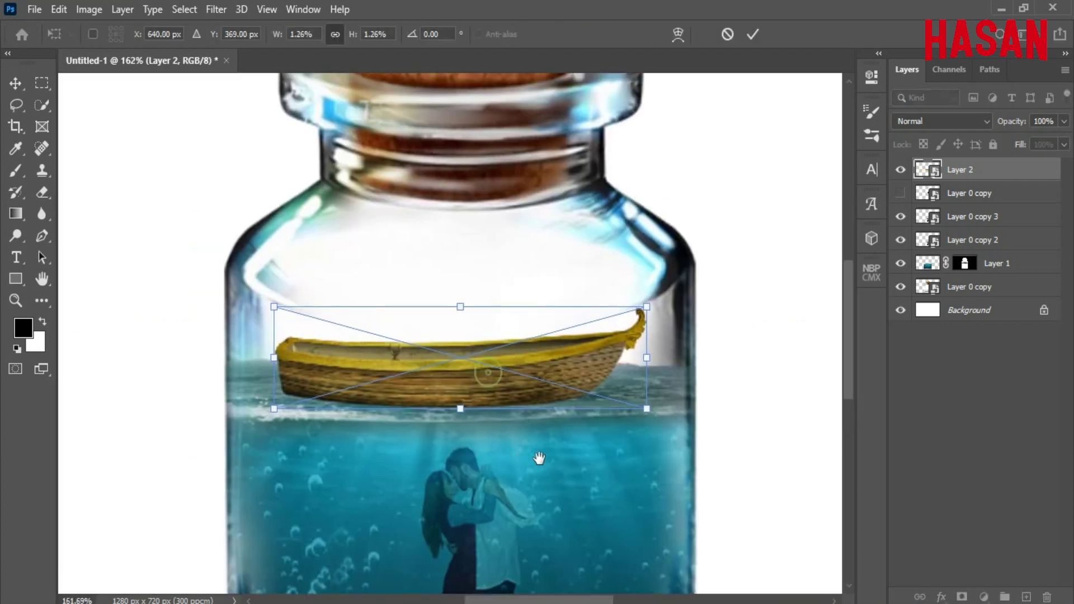
{"action": "left_click_drag", "start_coordinate": [642, 358], "coordinate": [619, 358]}
{"action": "left_click_drag", "start_coordinate": [522, 361], "coordinate": [528, 377]}
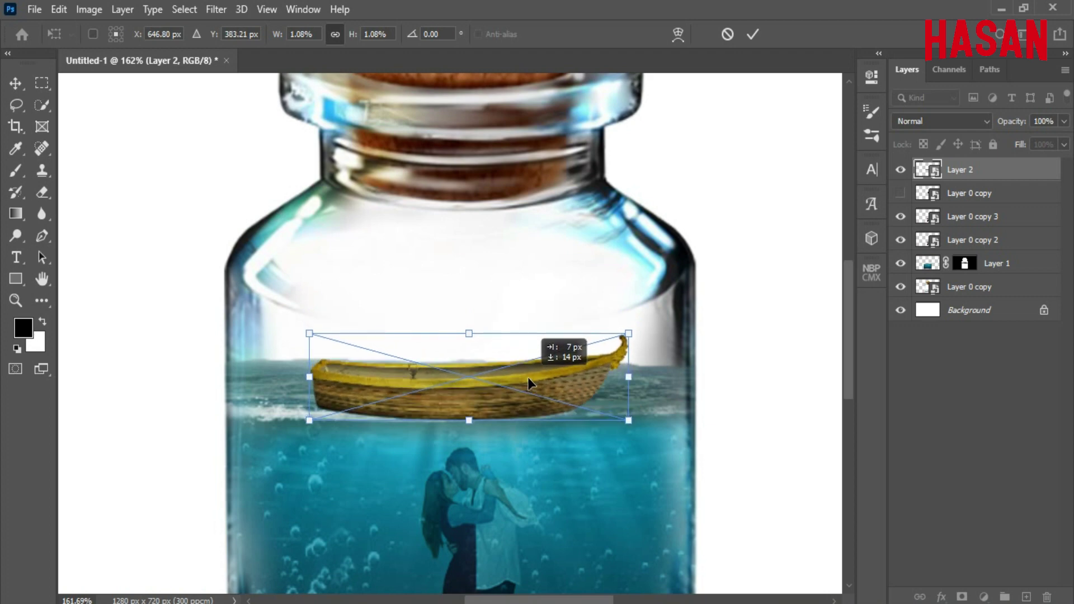
{"action": "left_click", "coordinate": [753, 34]}
Step: Show the archer again, scale him down to about 0.64% and position him standing at the boat
{"action": "left_click", "coordinate": [970, 193]}
{"action": "left_click", "coordinate": [901, 193]}
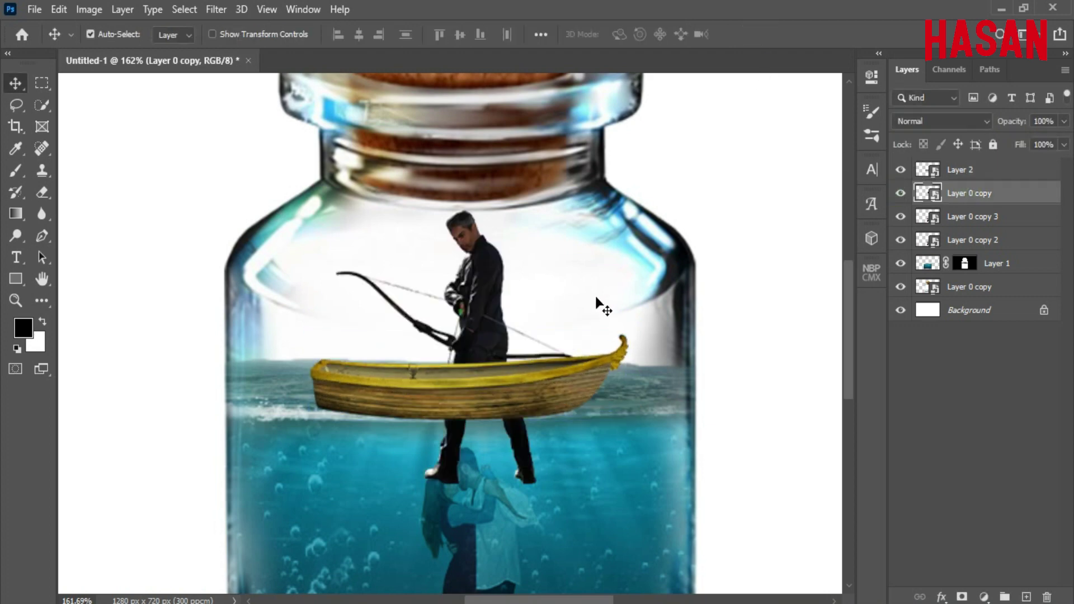
{"action": "left_click_drag", "start_coordinate": [600, 304], "coordinate": [598, 302]}
{"action": "key", "text": "ctrl+t"}
{"action": "left_click_drag", "start_coordinate": [588, 347], "coordinate": [506, 345]}
{"action": "left_click_drag", "start_coordinate": [469, 329], "coordinate": [469, 312]}
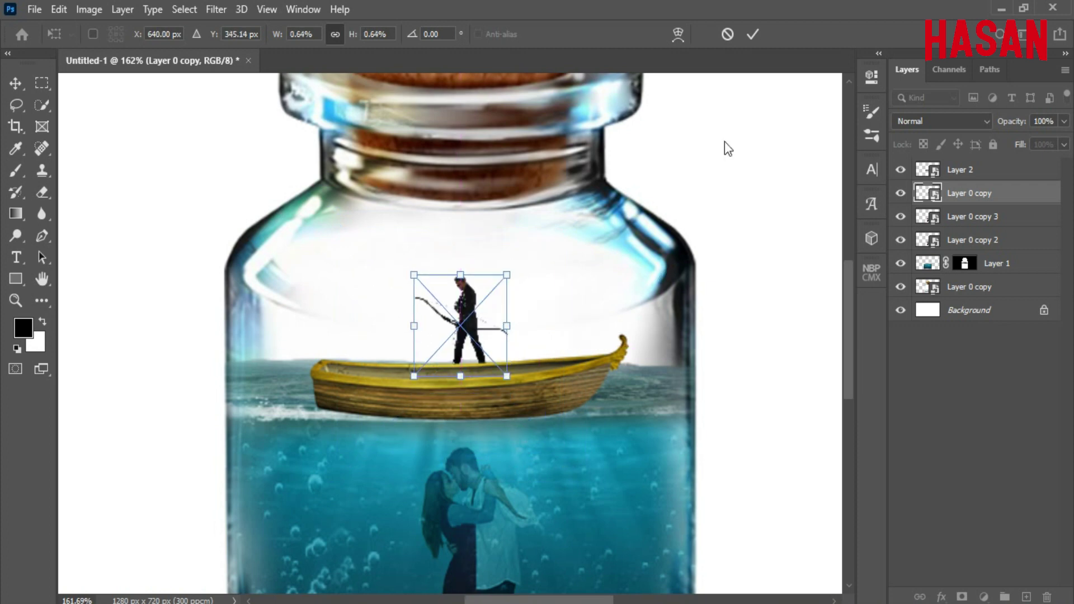
{"action": "left_click", "coordinate": [753, 34]}
Step: Move the archer's layer above the boat layer so he stands in front of it
{"action": "left_click_drag", "start_coordinate": [1010, 194], "coordinate": [1002, 163]}
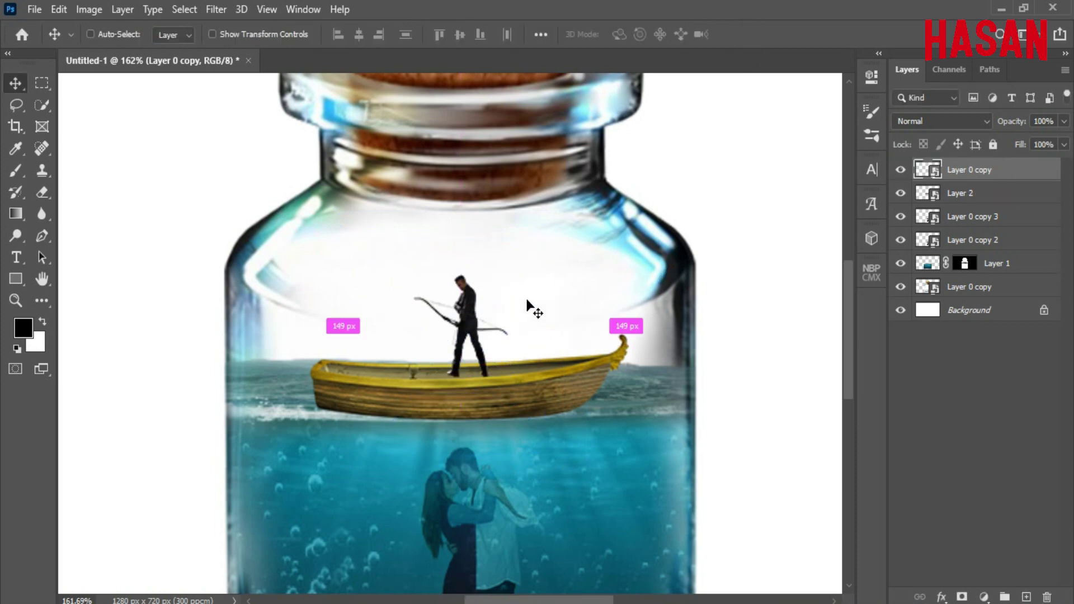
{"action": "key", "text": "ctrl+t"}
{"action": "left_click_drag", "start_coordinate": [464, 320], "coordinate": [462, 323]}
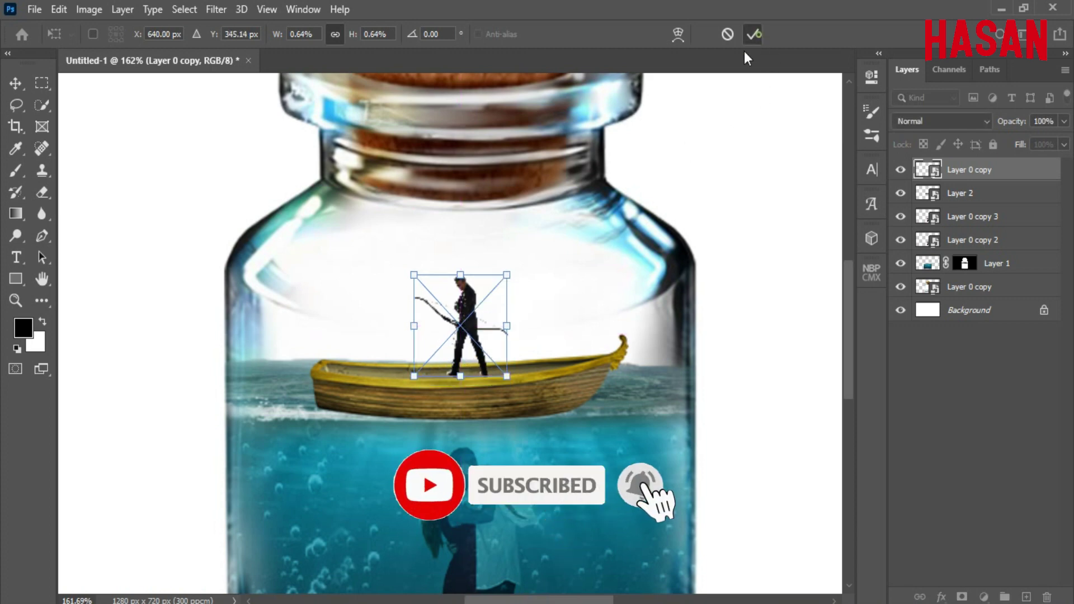
{"action": "left_click", "coordinate": [752, 34]}
{"action": "key", "text": "ctrl+0"}
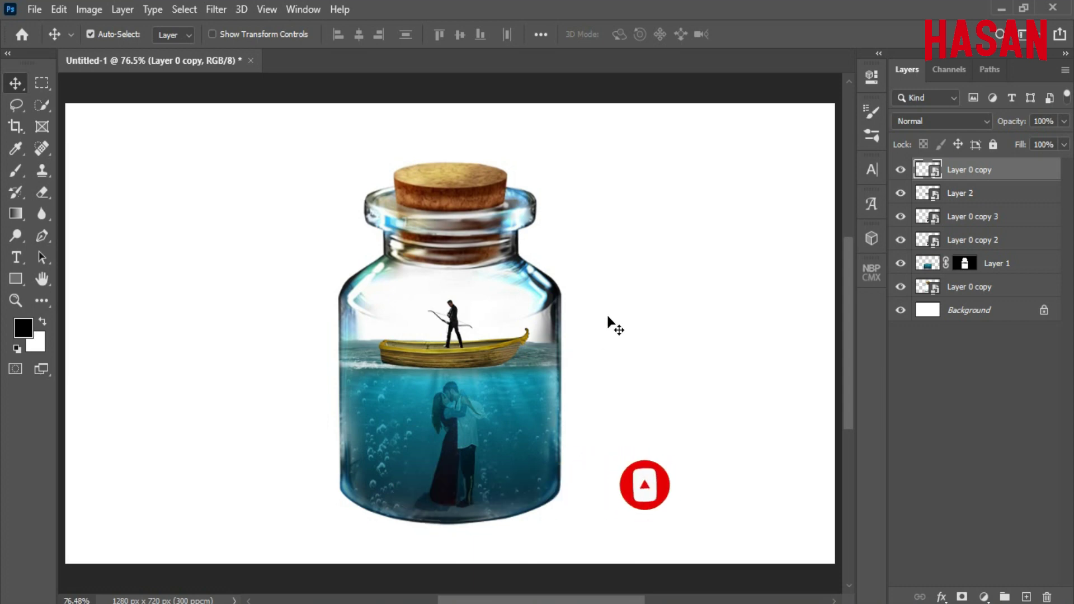
Step: Enlarge the archer to about 0.99% and place him with his feet overlapping the boat's hull
{"action": "key", "text": "ctrl"}
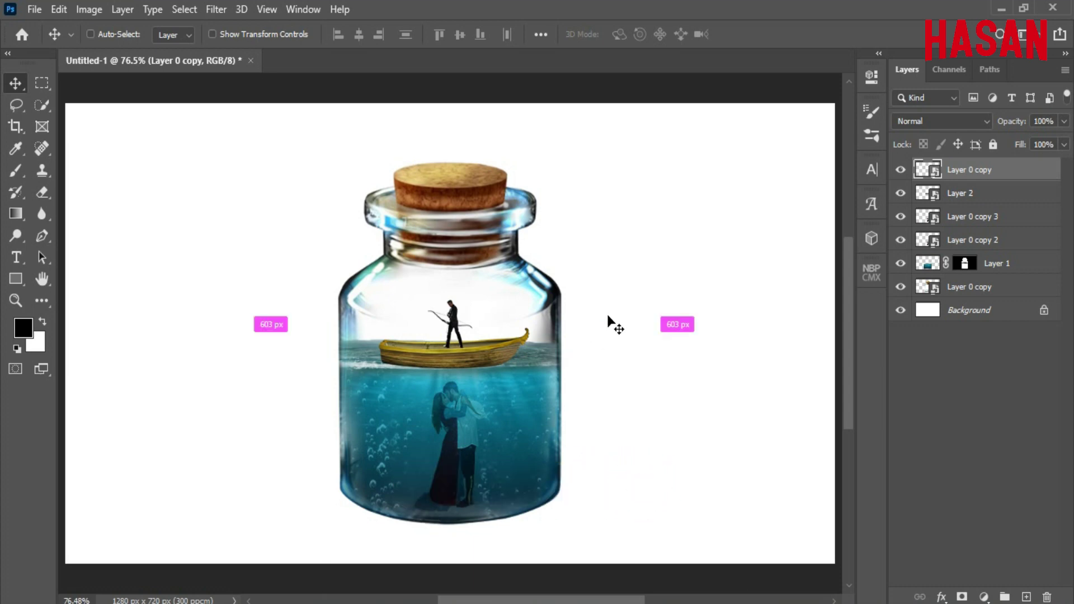
{"action": "key", "text": "ctrl+t"}
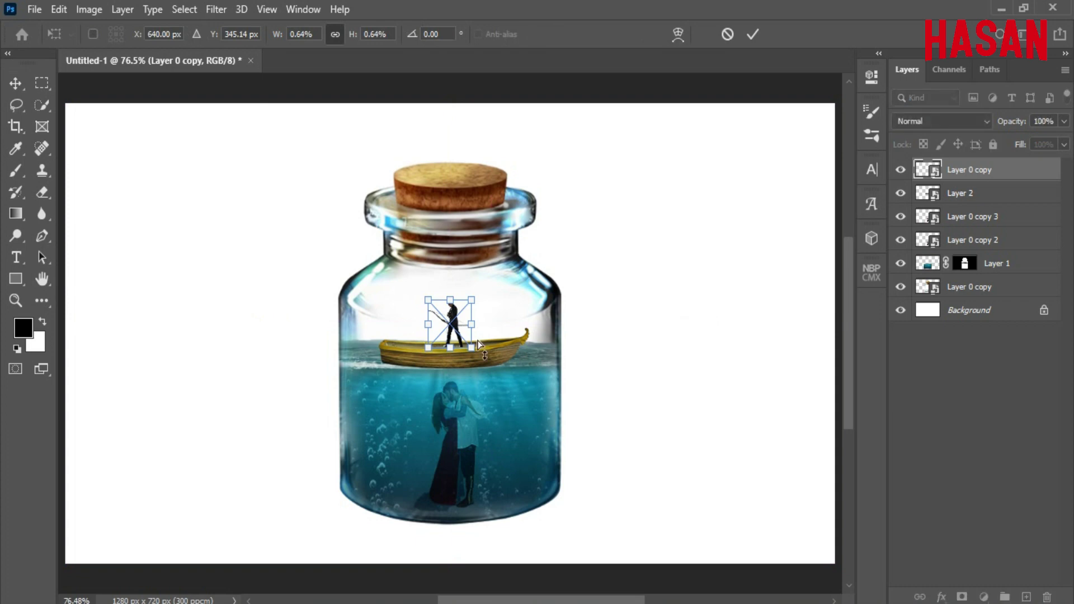
{"action": "scroll", "coordinate": [468, 326], "scroll_direction": "up", "scroll_amount": 6}
{"action": "left_click_drag", "start_coordinate": [482, 320], "coordinate": [512, 317]}
{"action": "left_click_drag", "start_coordinate": [427, 344], "coordinate": [521, 307]}
{"action": "left_click", "coordinate": [754, 34]}
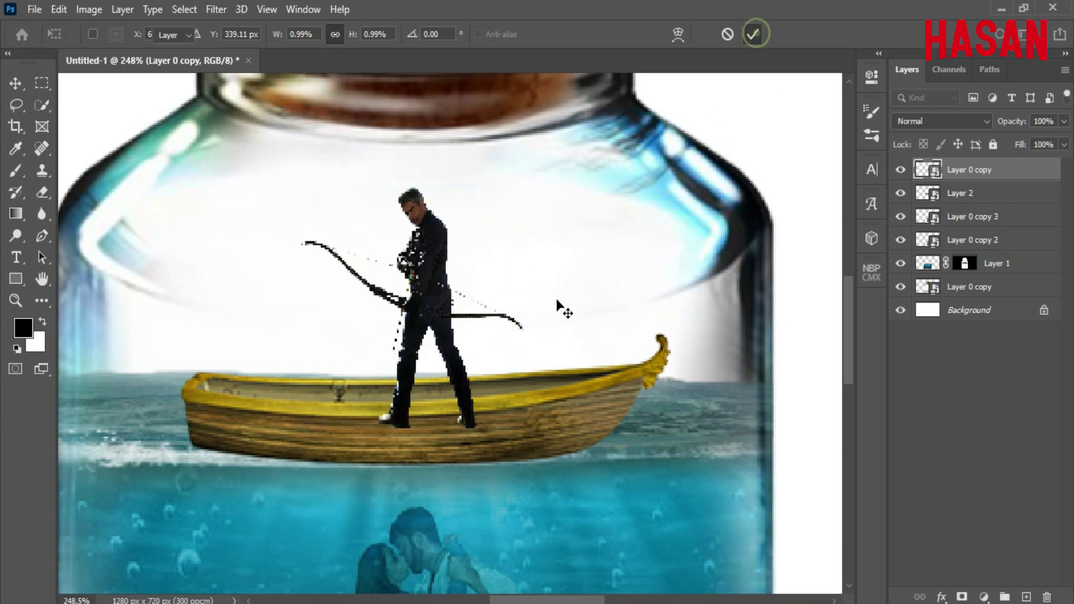
{"action": "key", "text": "ctrl+0"}
Step: Add a layer mask to the archer and paint black over his feet with a soft brush at 47% flow
{"action": "left_click_drag", "start_coordinate": [431, 301], "coordinate": [458, 341]}
{"action": "left_click", "coordinate": [963, 597]}
{"action": "left_click", "coordinate": [15, 171]}
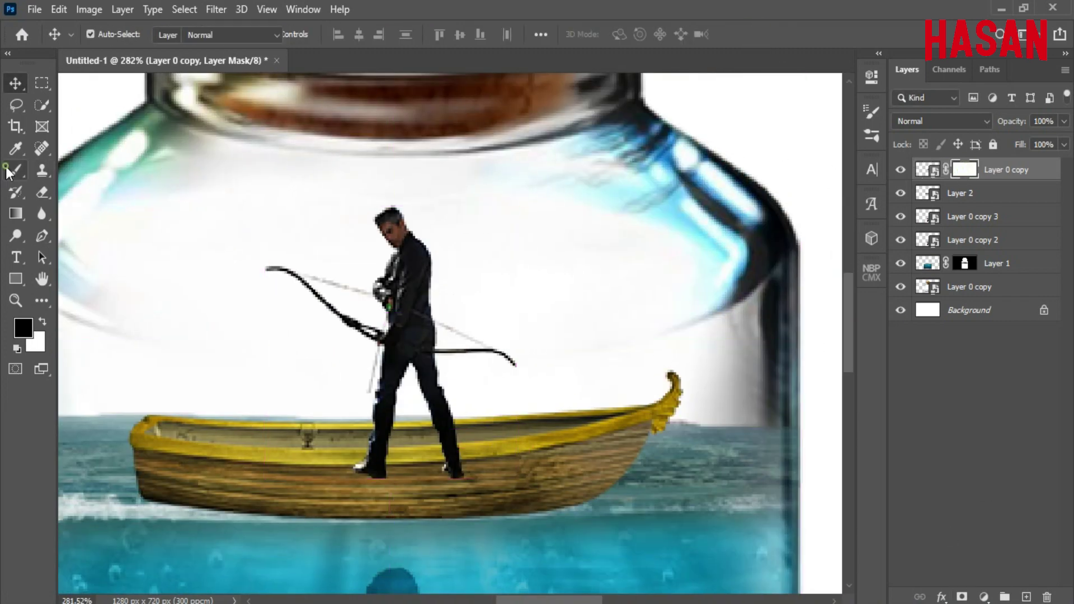
{"action": "right_click", "coordinate": [389, 332]}
{"action": "left_click", "coordinate": [434, 388]}
{"action": "left_click", "coordinate": [784, 3]}
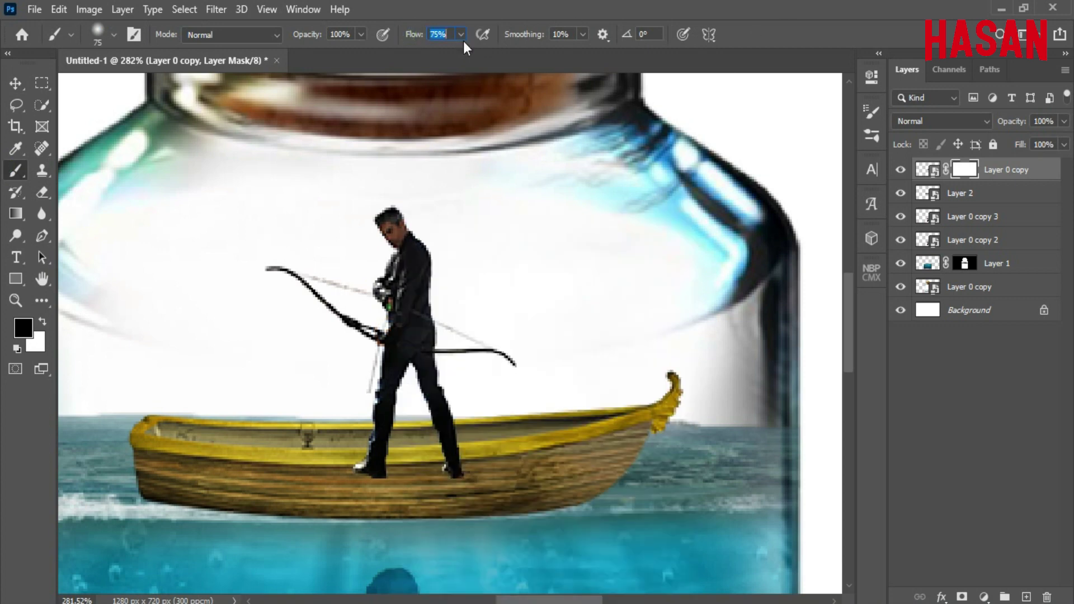
{"action": "mouse_move", "coordinate": [504, 488]}
{"action": "left_mouse_down"}
{"action": "mouse_move", "coordinate": [554, 404]}
{"action": "mouse_move", "coordinate": [506, 385]}
{"action": "mouse_move", "coordinate": [644, 400]}
{"action": "left_mouse_up"}
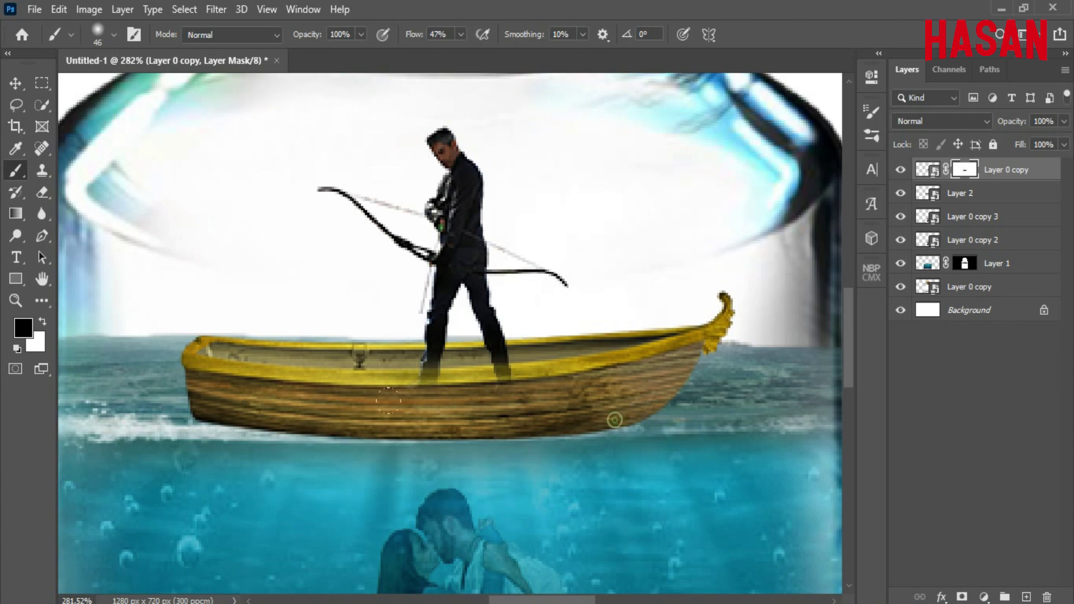
{"action": "left_click_drag", "start_coordinate": [429, 375], "coordinate": [487, 385]}
Step: Refine the archer's layer mask by painting black over his lower feet at the boat's rim with an 11 px soft brush
{"action": "left_click_drag", "start_coordinate": [524, 423], "coordinate": [601, 452]}
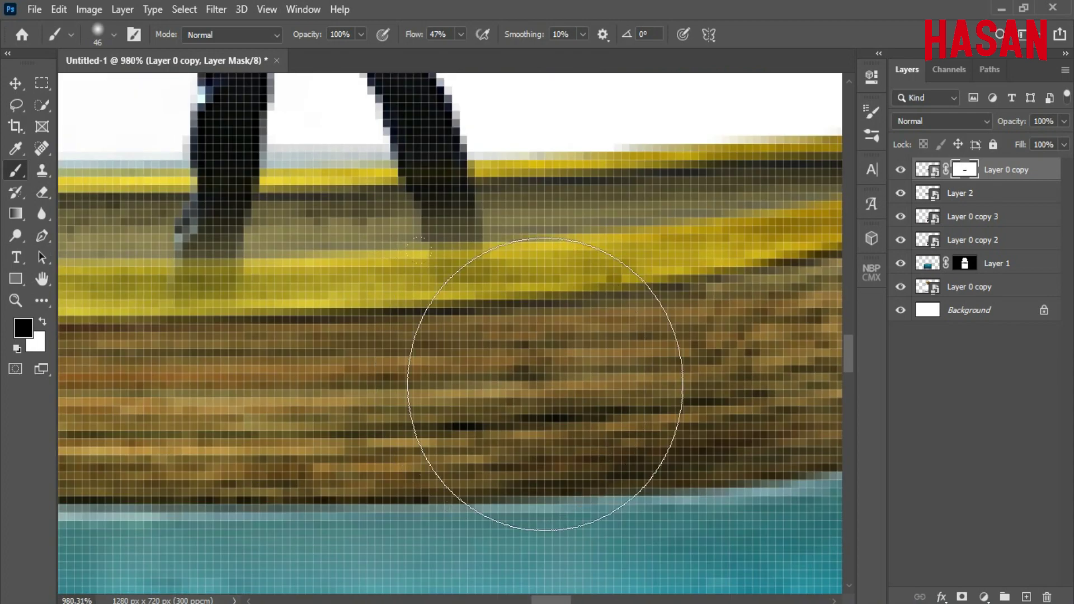
{"action": "left_click_drag", "start_coordinate": [570, 387], "coordinate": [408, 417]}
{"action": "left_click_drag", "start_coordinate": [442, 359], "coordinate": [545, 442]}
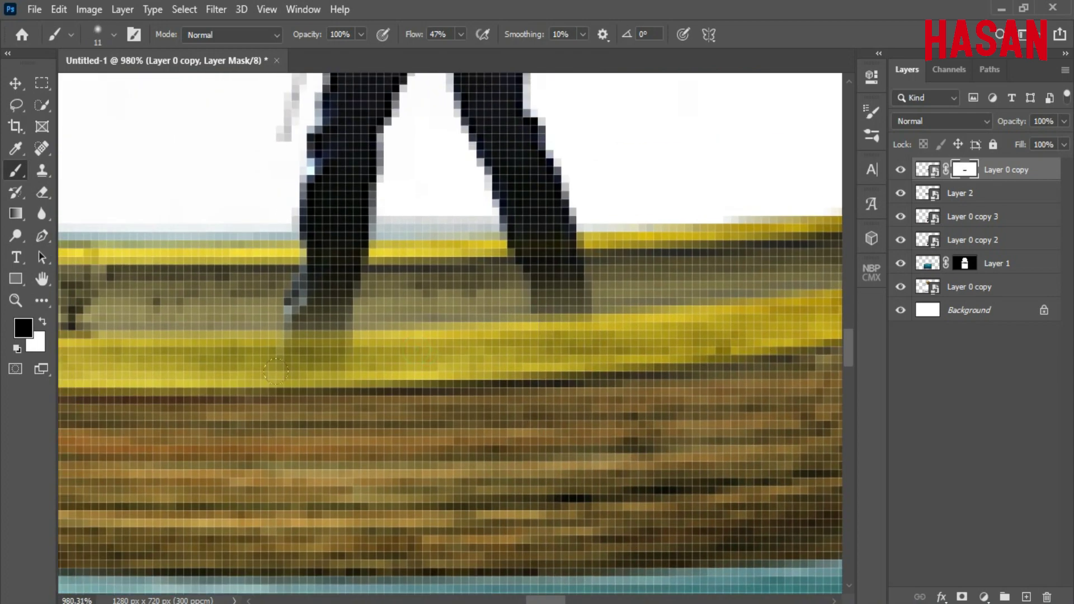
{"action": "mouse_move", "coordinate": [276, 372]}
{"action": "left_mouse_down"}
{"action": "mouse_move", "coordinate": [281, 347]}
{"action": "mouse_move", "coordinate": [358, 340]}
{"action": "left_mouse_up"}
{"action": "key", "text": "ctrl+0"}
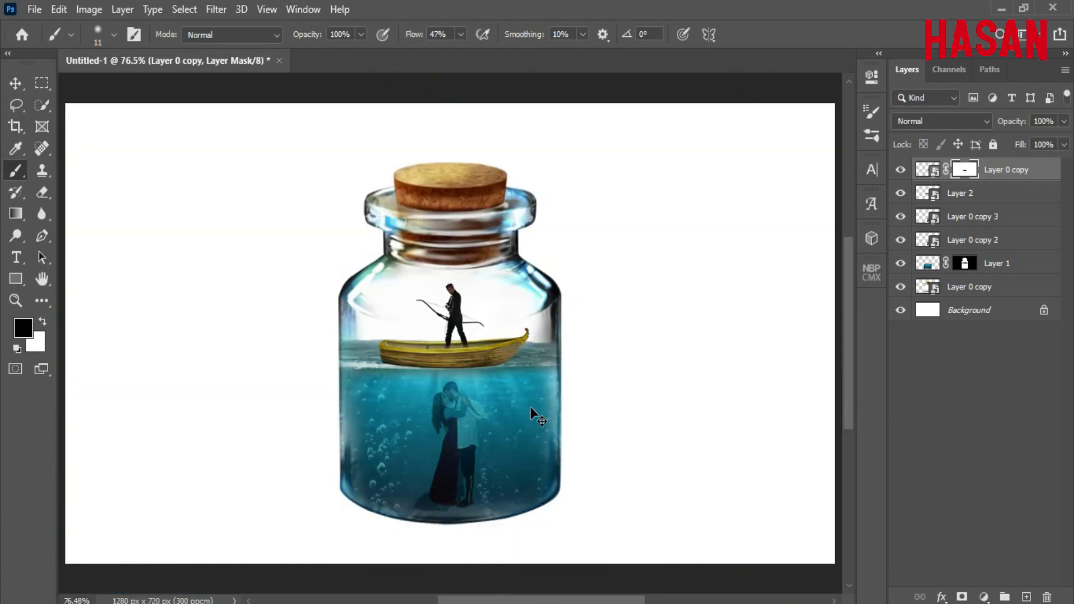
{"action": "left_click_drag", "start_coordinate": [482, 308], "coordinate": [600, 380]}
{"action": "left_click_drag", "start_coordinate": [476, 390], "coordinate": [511, 280]}
{"action": "left_click_drag", "start_coordinate": [492, 350], "coordinate": [442, 336]}
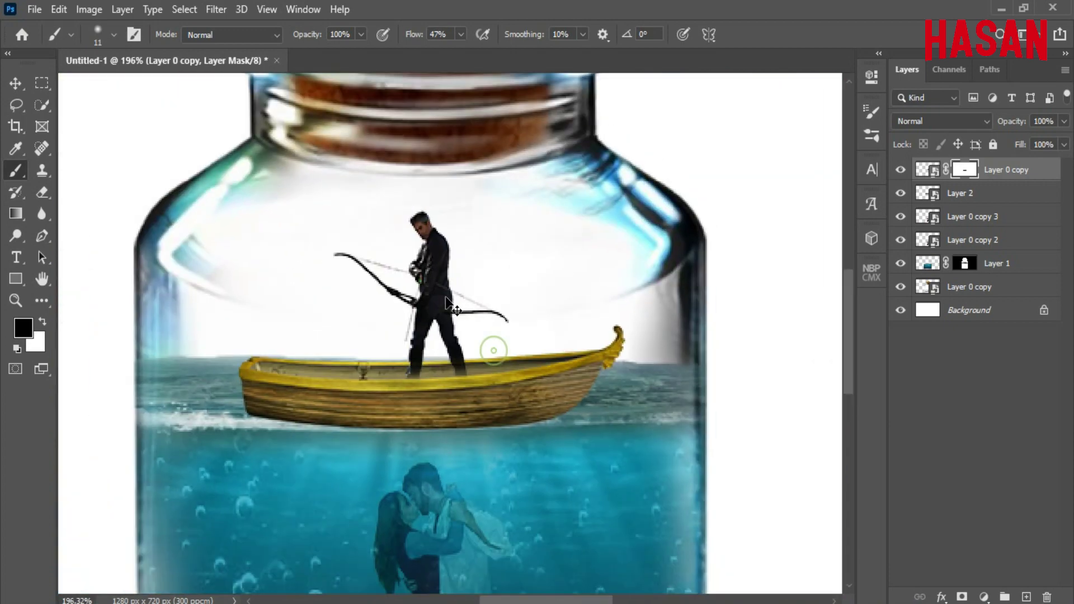
{"action": "key", "text": "ctrl+0"}
Step: Try other blend modes on the archer's layer and return it to Normal
{"action": "left_click", "coordinate": [16, 83]}
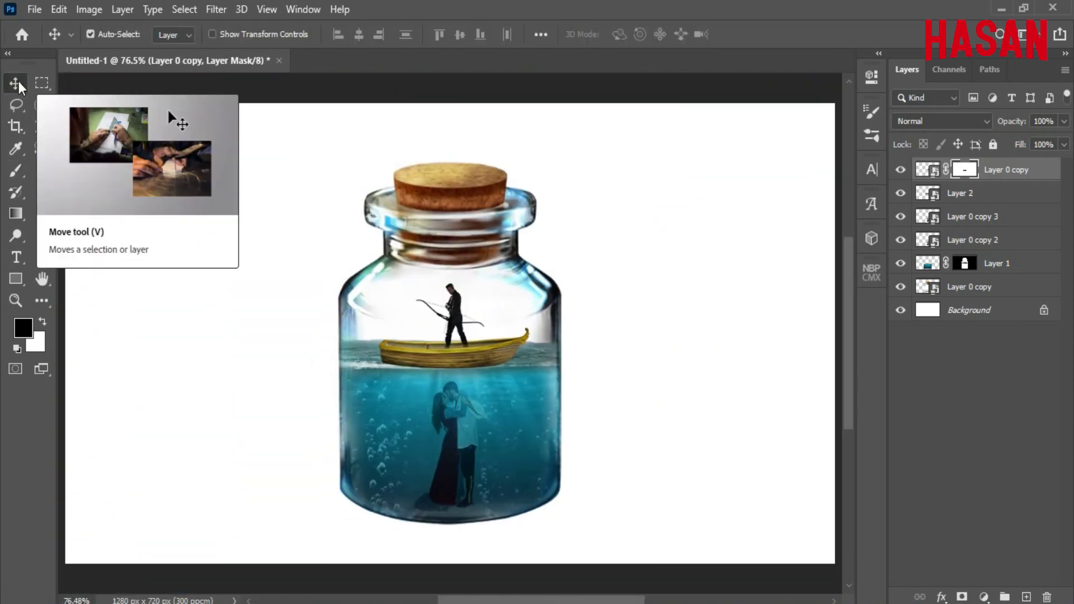
{"action": "left_click", "coordinate": [927, 170]}
{"action": "left_click", "coordinate": [943, 121]}
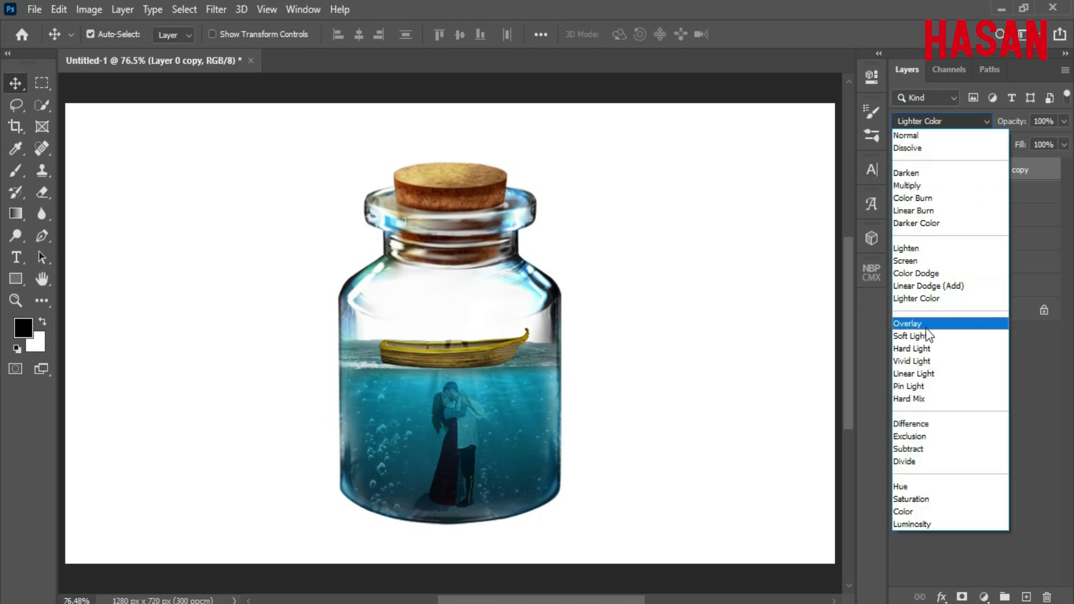
{"action": "left_click", "coordinate": [940, 137]}
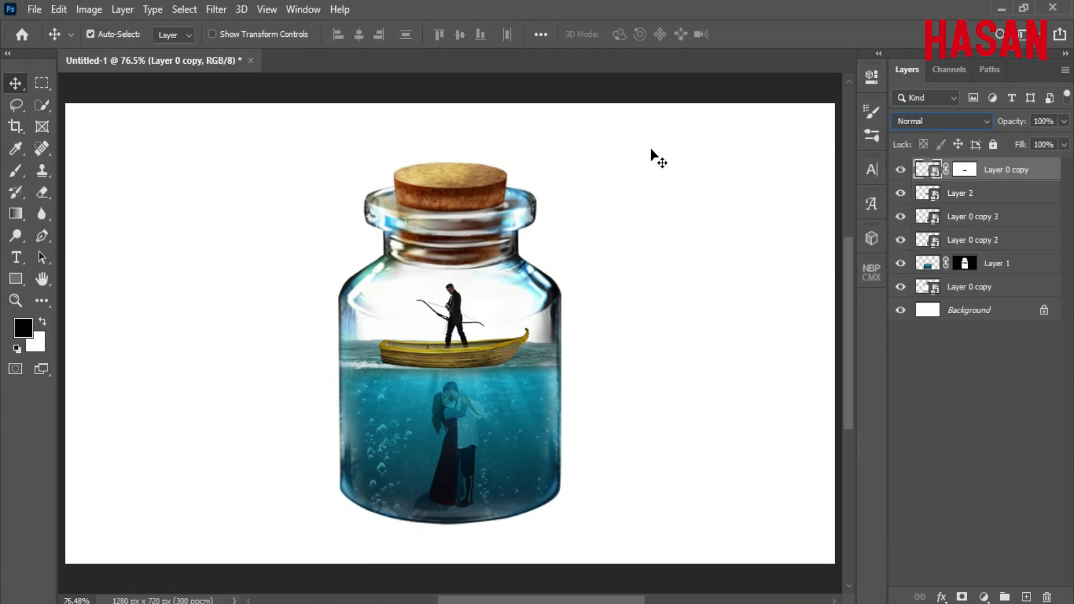
Step: Add a layer mask to the boat layer and choose the Brush tool for painting on it
{"action": "mouse_move", "coordinate": [561, 348]}
{"action": "left_mouse_down"}
{"action": "mouse_move", "coordinate": [585, 362]}
{"action": "mouse_move", "coordinate": [576, 351]}
{"action": "left_mouse_up"}
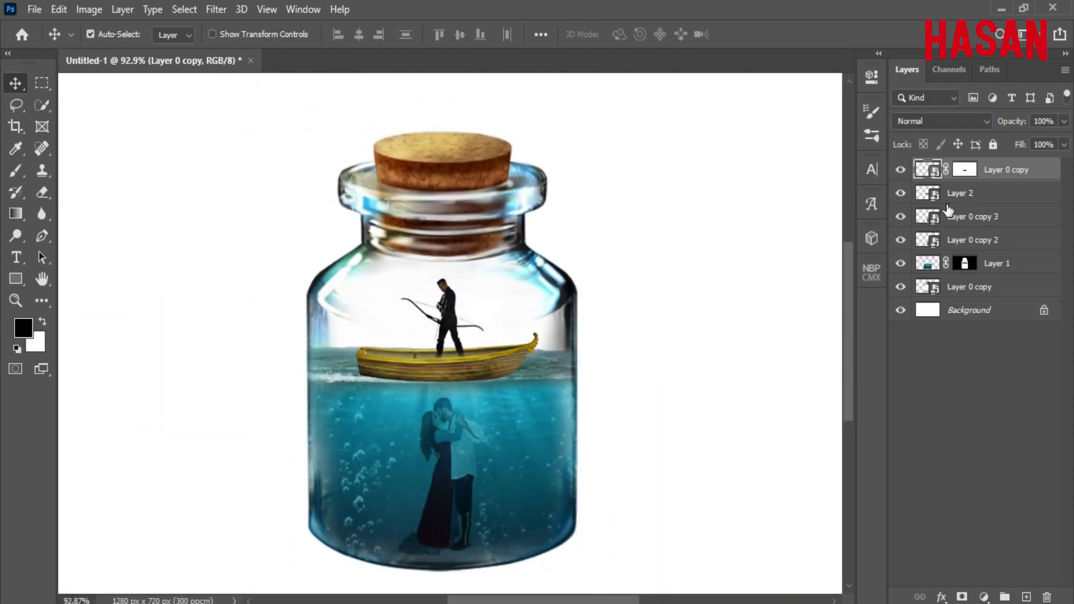
{"action": "left_click_drag", "start_coordinate": [437, 368], "coordinate": [469, 372]}
{"action": "left_click", "coordinate": [925, 199]}
{"action": "left_click", "coordinate": [898, 194]}
{"action": "left_click", "coordinate": [897, 193]}
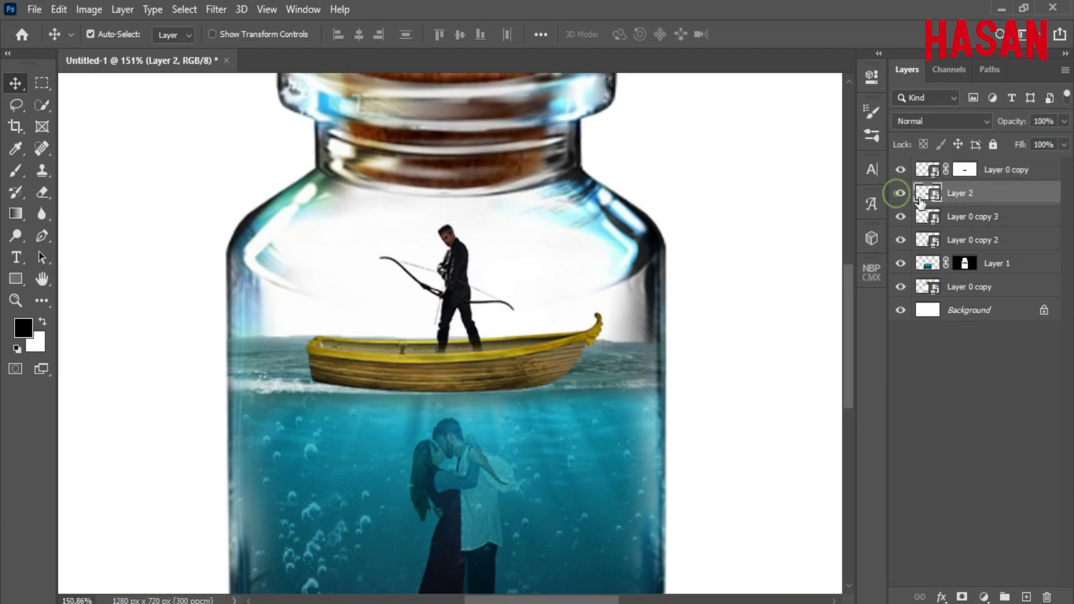
{"action": "left_click", "coordinate": [962, 597]}
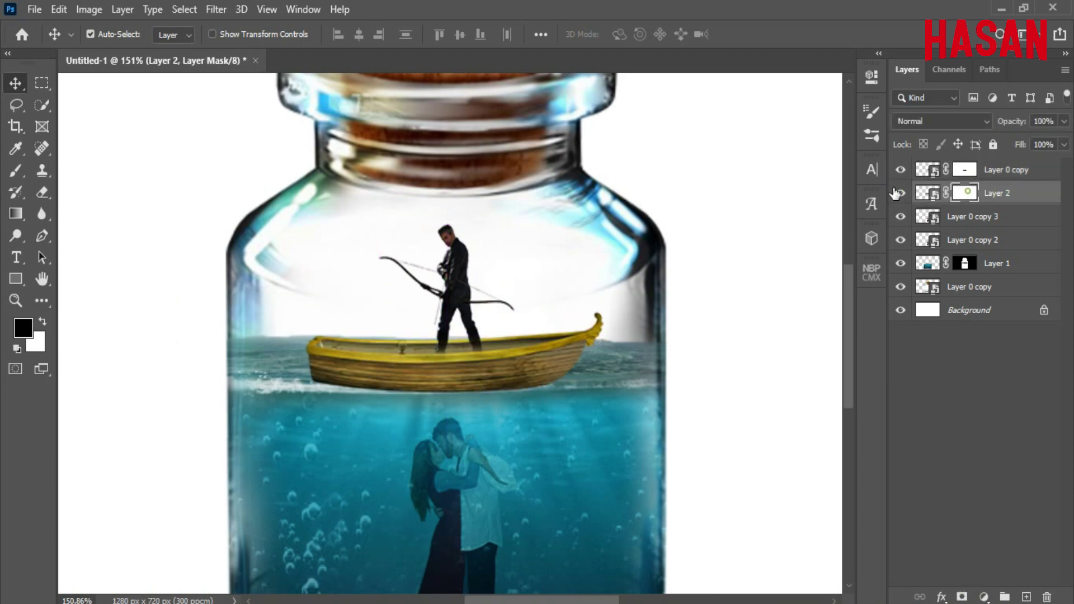
{"action": "left_click", "coordinate": [15, 173]}
Step: Paint black on the boat's mask along the hull's lower edge with a 20 px soft brush at 27% flow to blend it into the waves
{"action": "scroll", "coordinate": [482, 408], "scroll_direction": "up", "scroll_amount": 4}
{"action": "left_click_drag", "start_coordinate": [466, 380], "coordinate": [610, 392]}
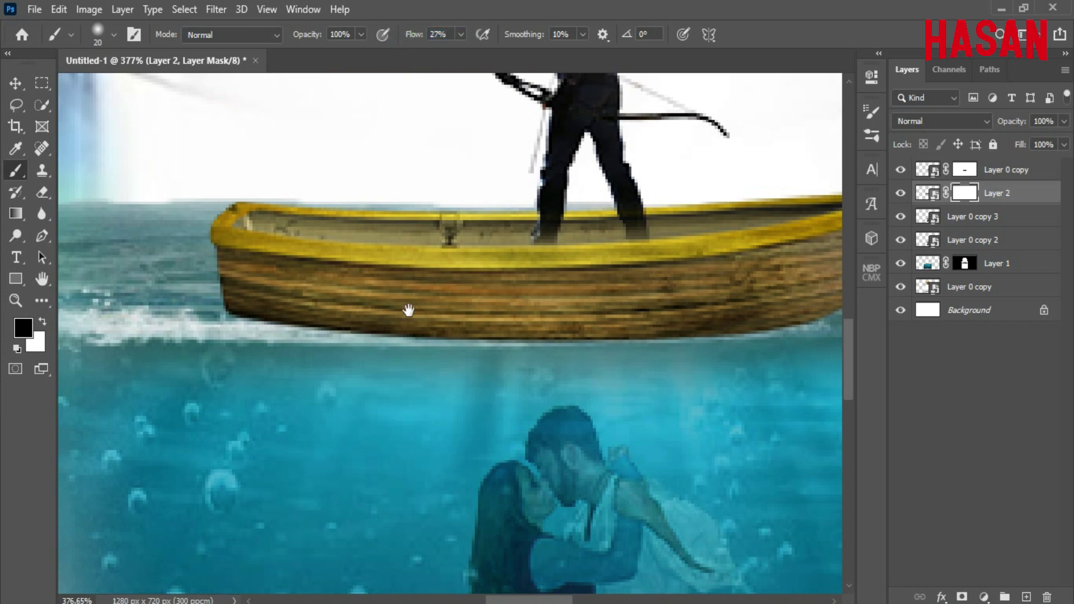
{"action": "left_click_drag", "start_coordinate": [409, 311], "coordinate": [339, 296]}
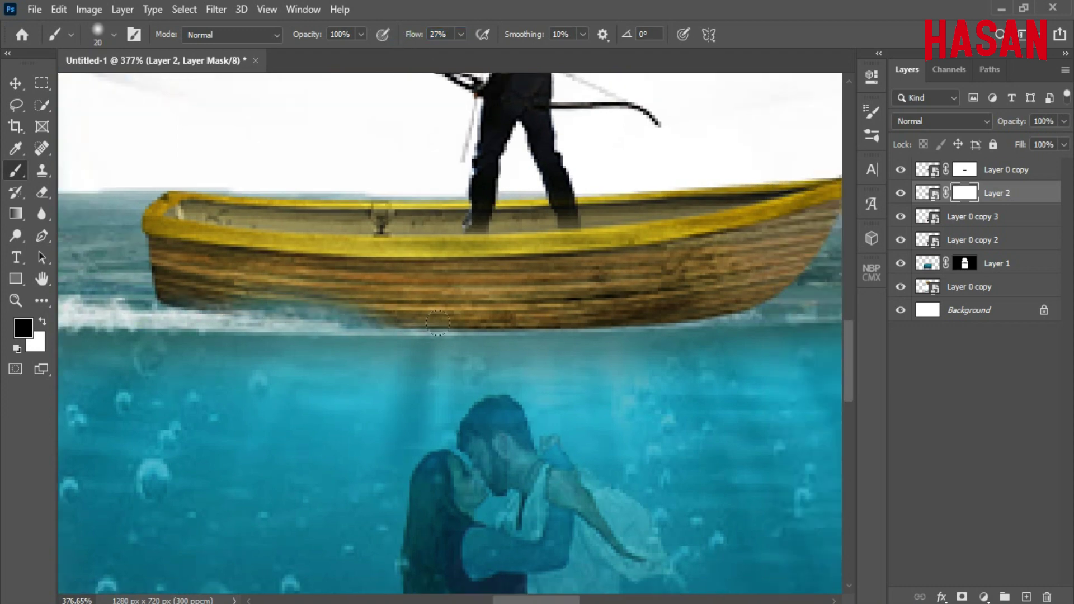
{"action": "left_click_drag", "start_coordinate": [641, 395], "coordinate": [530, 396]}
{"action": "mouse_move", "coordinate": [582, 350]}
{"action": "left_mouse_down"}
{"action": "mouse_move", "coordinate": [467, 333]}
{"action": "mouse_move", "coordinate": [688, 321]}
{"action": "mouse_move", "coordinate": [444, 341]}
{"action": "left_mouse_up"}
{"action": "left_click_drag", "start_coordinate": [369, 382], "coordinate": [514, 383]}
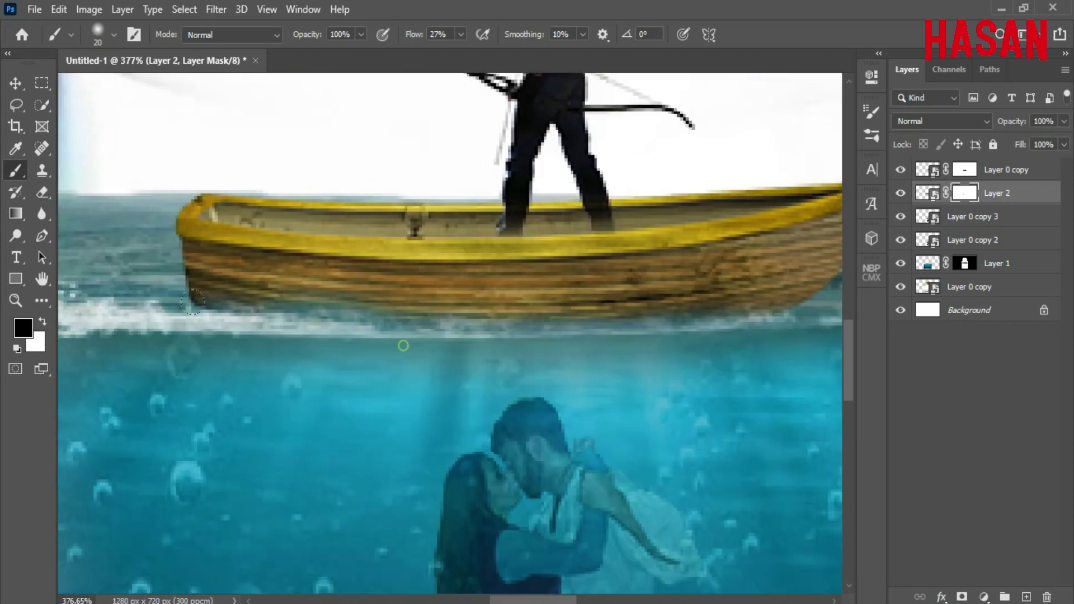
{"action": "left_click_drag", "start_coordinate": [673, 368], "coordinate": [464, 368]}
{"action": "mouse_move", "coordinate": [375, 343]}
{"action": "left_mouse_down"}
{"action": "mouse_move", "coordinate": [476, 323]}
{"action": "mouse_move", "coordinate": [302, 315]}
{"action": "left_mouse_up"}
{"action": "left_click_drag", "start_coordinate": [250, 350], "coordinate": [490, 369]}
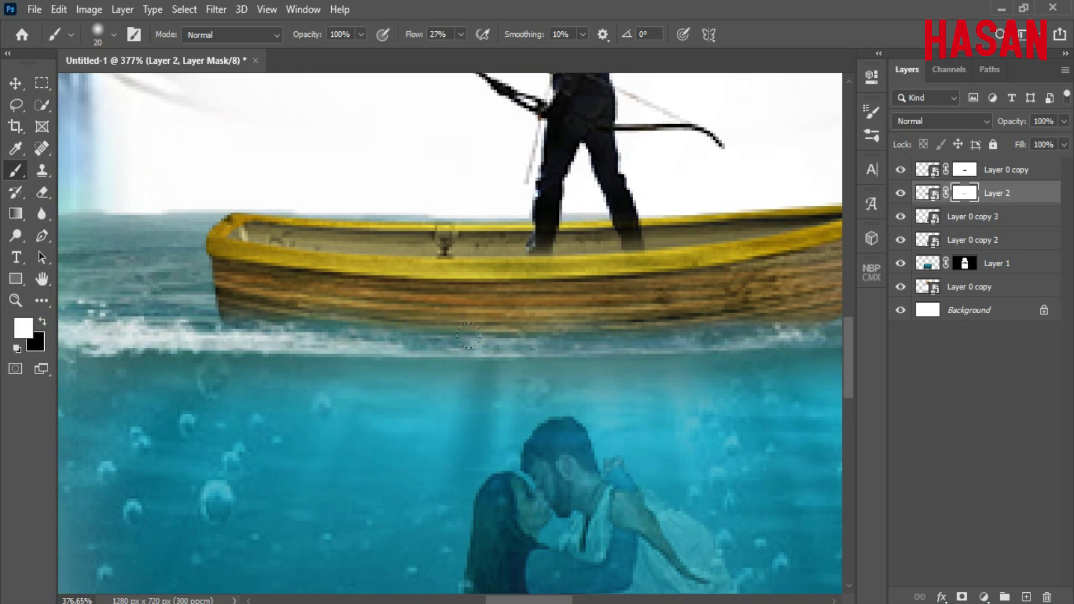
Step: Touch up the boat's mask along the waterline with white, then restore black as the foreground colour
{"action": "left_click_drag", "start_coordinate": [469, 336], "coordinate": [341, 314]}
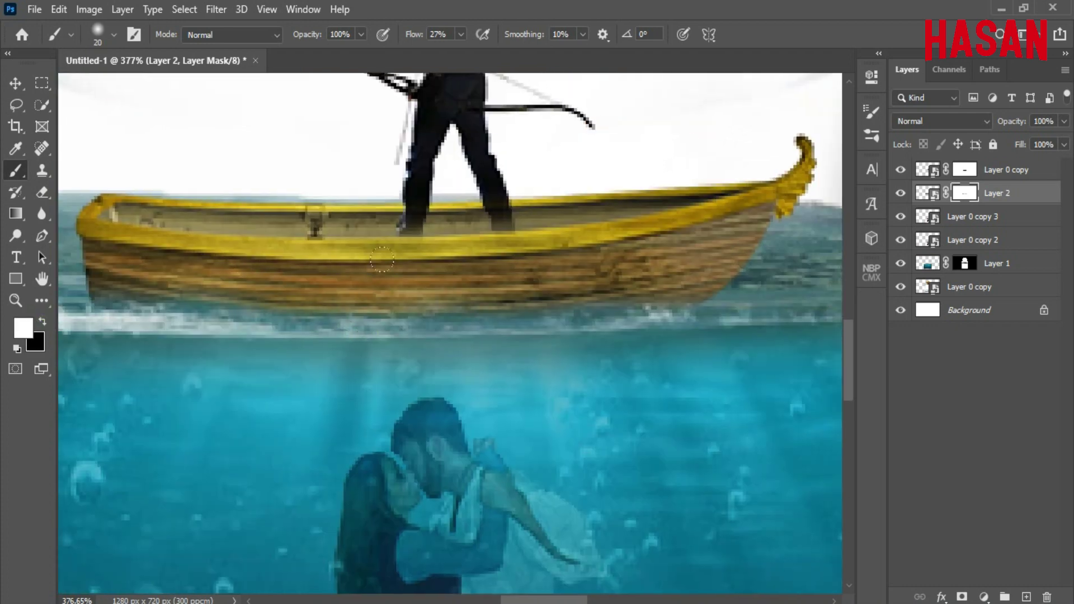
{"action": "left_click_drag", "start_coordinate": [243, 284], "coordinate": [373, 300]}
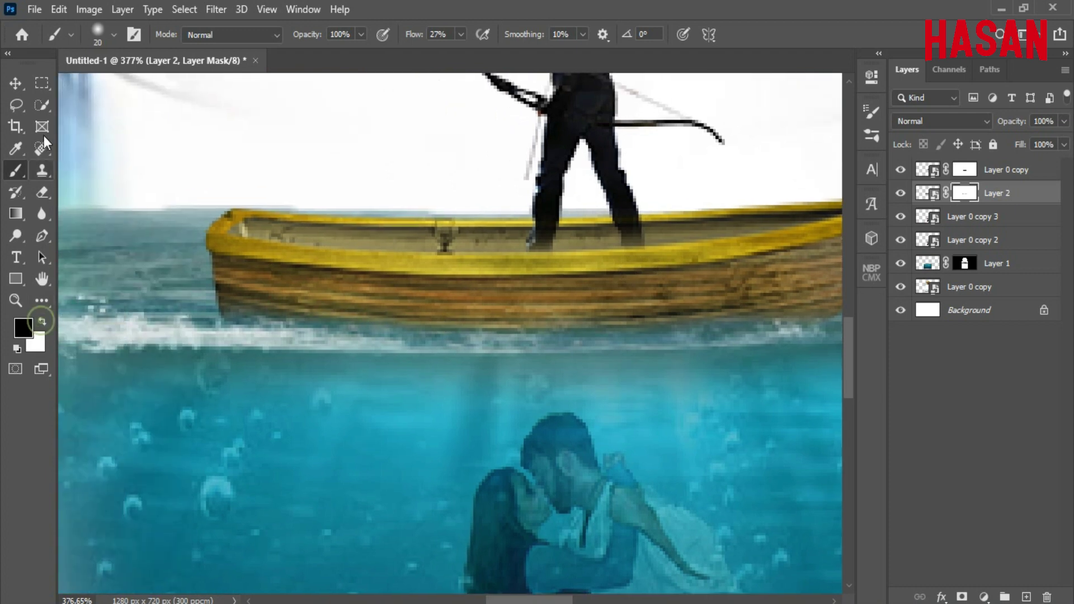
{"action": "left_click", "coordinate": [16, 84]}
{"action": "key", "text": "ctrl+0"}
{"action": "left_click_drag", "start_coordinate": [448, 338], "coordinate": [497, 358]}
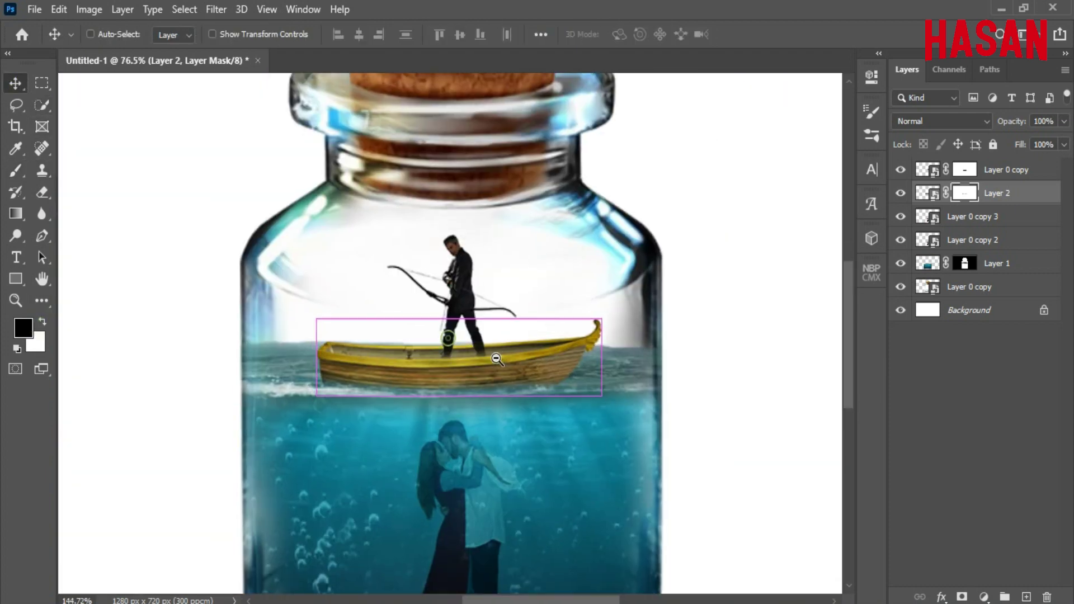
{"action": "key", "text": "ctrl+0"}
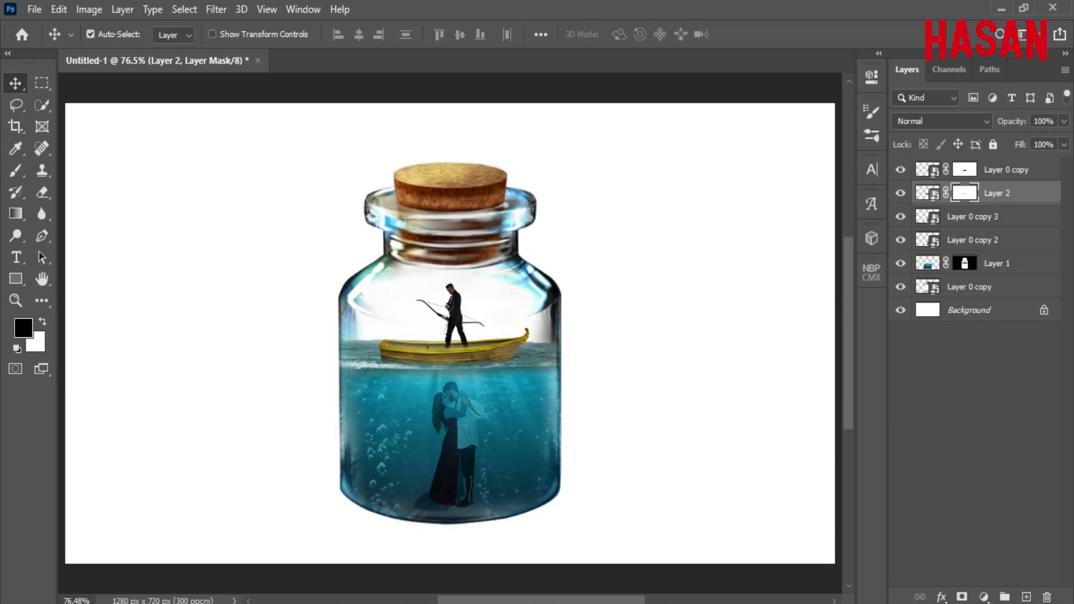
Step: Bring up the ocean stock image, clear its water selection and select the whole sky with the Quick Selection tool
{"action": "left_click", "coordinate": [794, 551]}
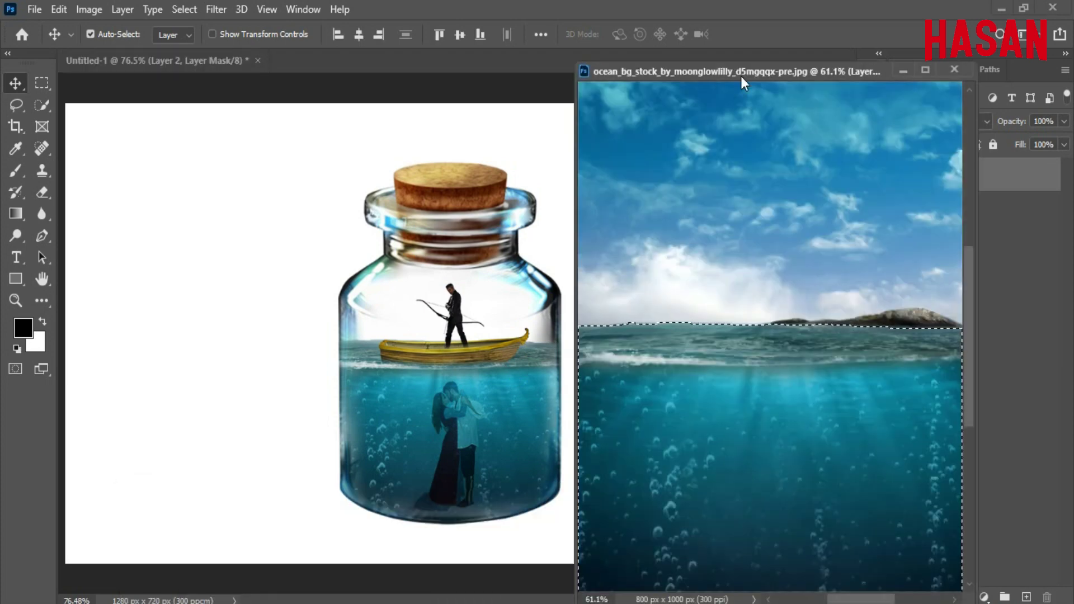
{"action": "left_click_drag", "start_coordinate": [741, 76], "coordinate": [680, 60]}
{"action": "left_click", "coordinate": [187, 10]}
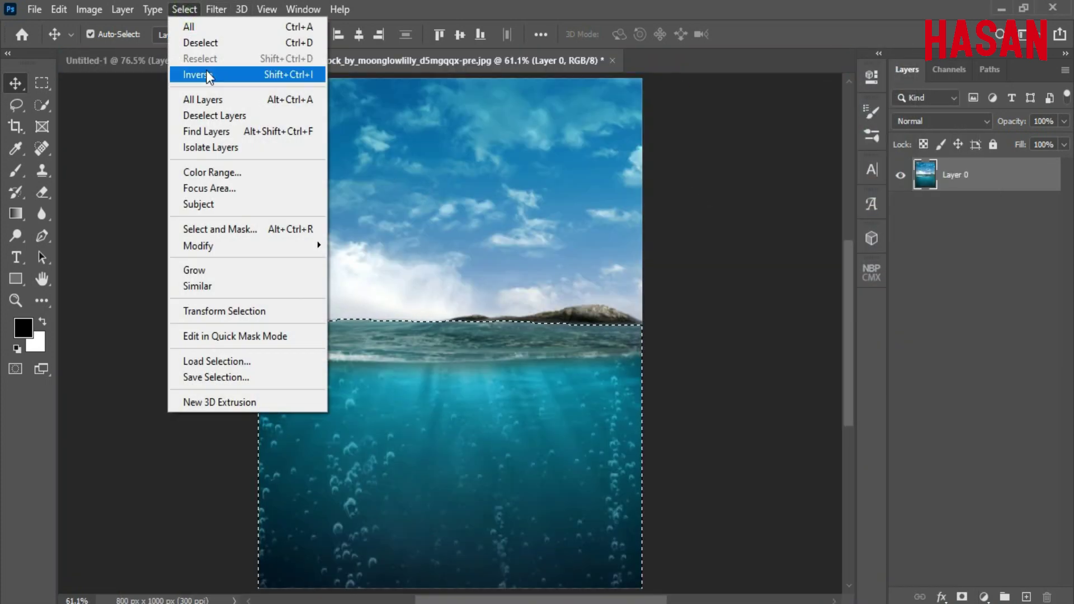
{"action": "left_click", "coordinate": [206, 42]}
{"action": "key", "text": "w"}
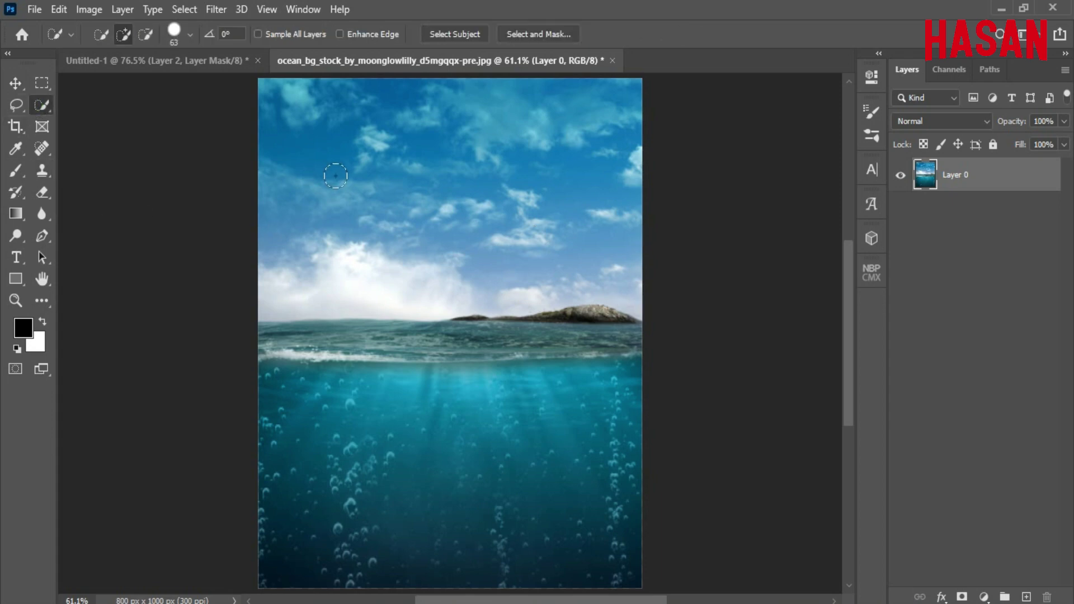
{"action": "left_click_drag", "start_coordinate": [417, 187], "coordinate": [561, 196]}
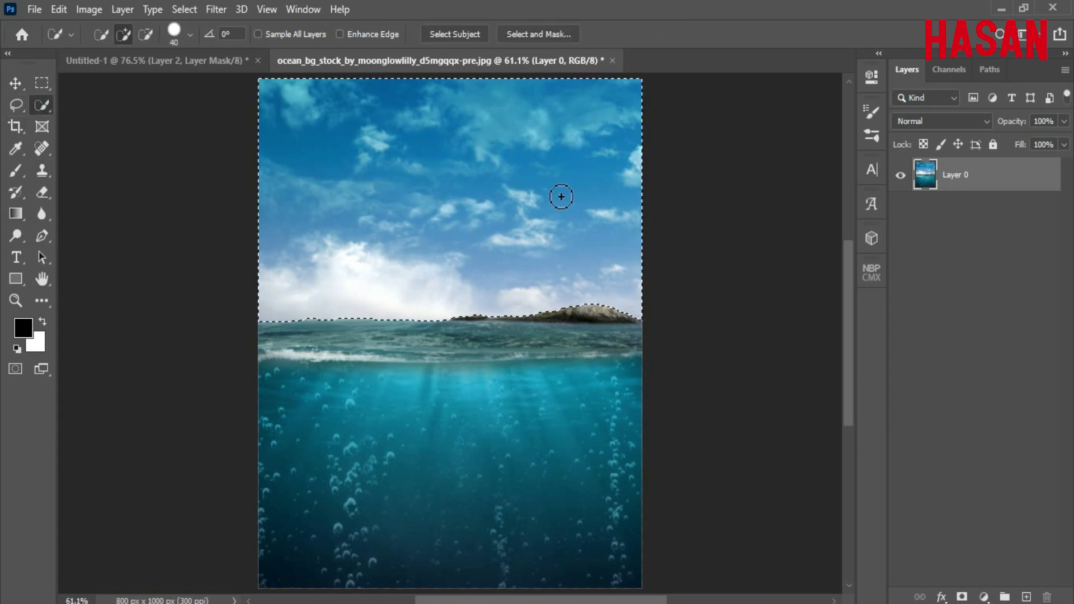
Step: Copy the selected sky into the bottle composition as a new layer and minimize the ocean image
{"action": "left_click", "coordinate": [15, 84]}
{"action": "left_click_drag", "start_coordinate": [475, 61], "coordinate": [690, 90]}
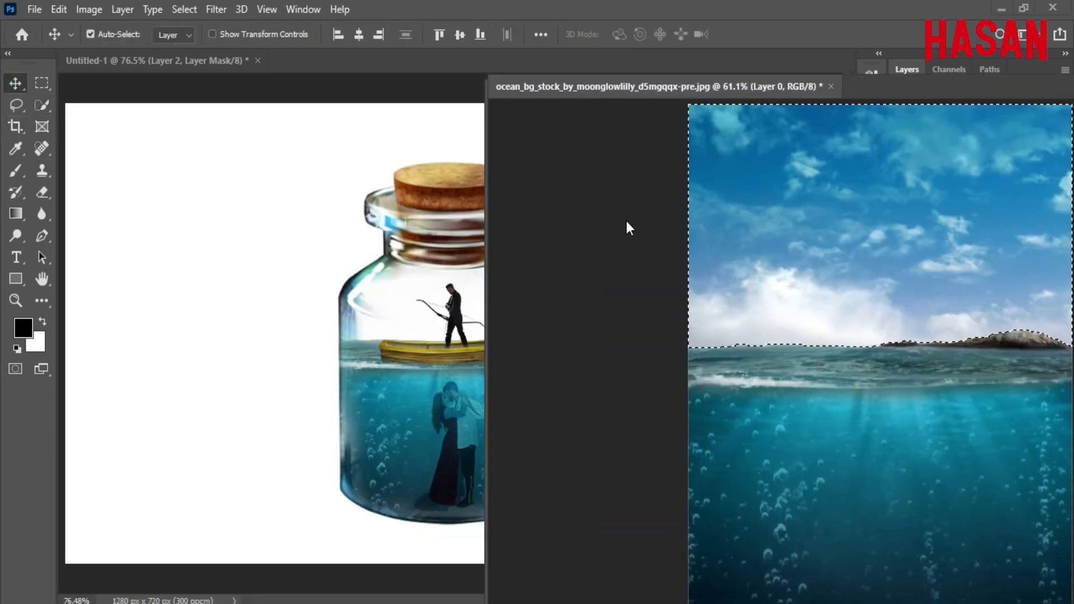
{"action": "left_click_drag", "start_coordinate": [689, 202], "coordinate": [461, 309]}
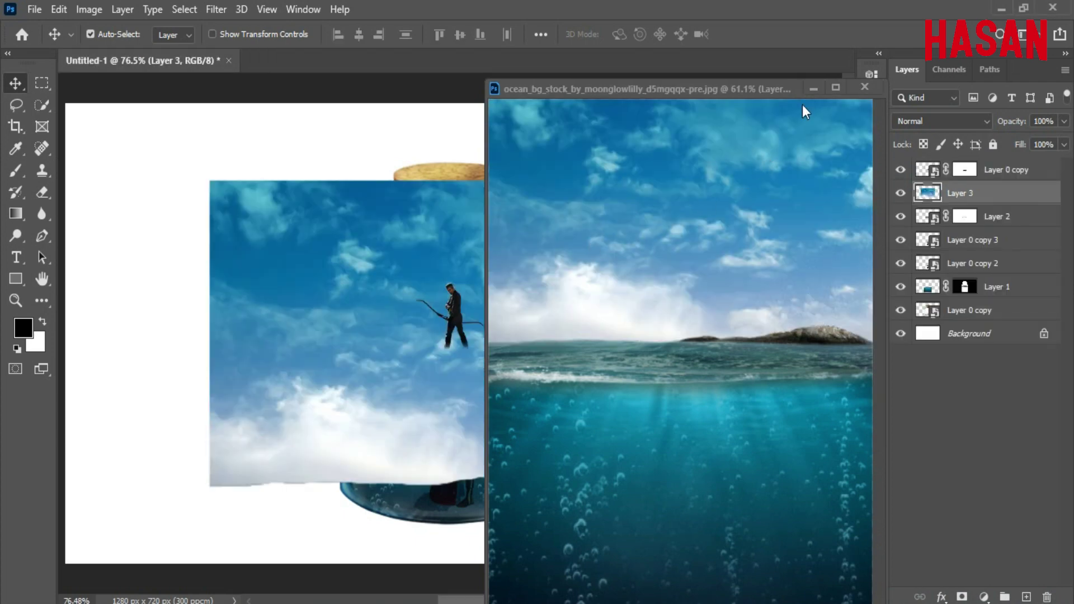
{"action": "left_click", "coordinate": [812, 88]}
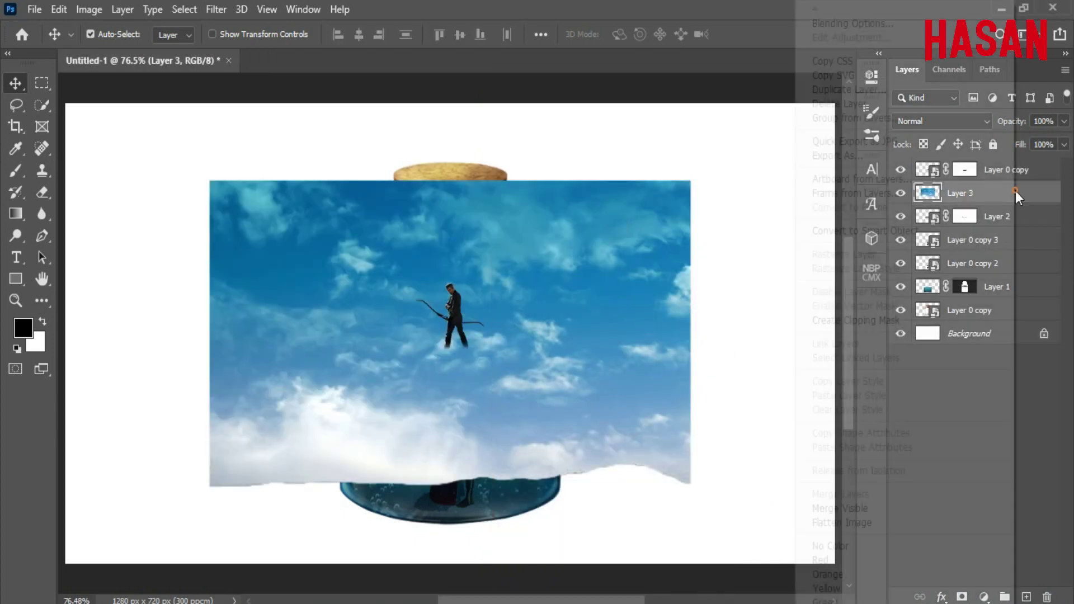
Step: Convert the sky layer to a smart object and move it behind the bottle, directly above the Background
{"action": "right_click", "coordinate": [1015, 191]}
{"action": "left_click", "coordinate": [882, 227]}
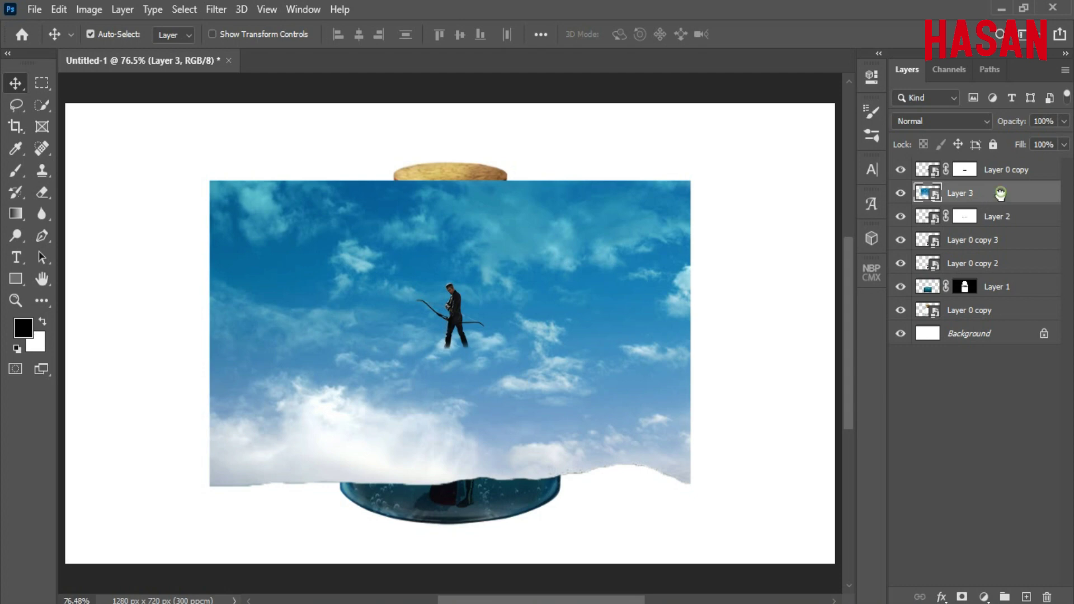
{"action": "left_click_drag", "start_coordinate": [1001, 193], "coordinate": [1038, 320]}
Step: Scale the sky up proportionally to span the full canvas width and move it up to cover the upper part of the canvas
{"action": "key", "text": "ctrl+t"}
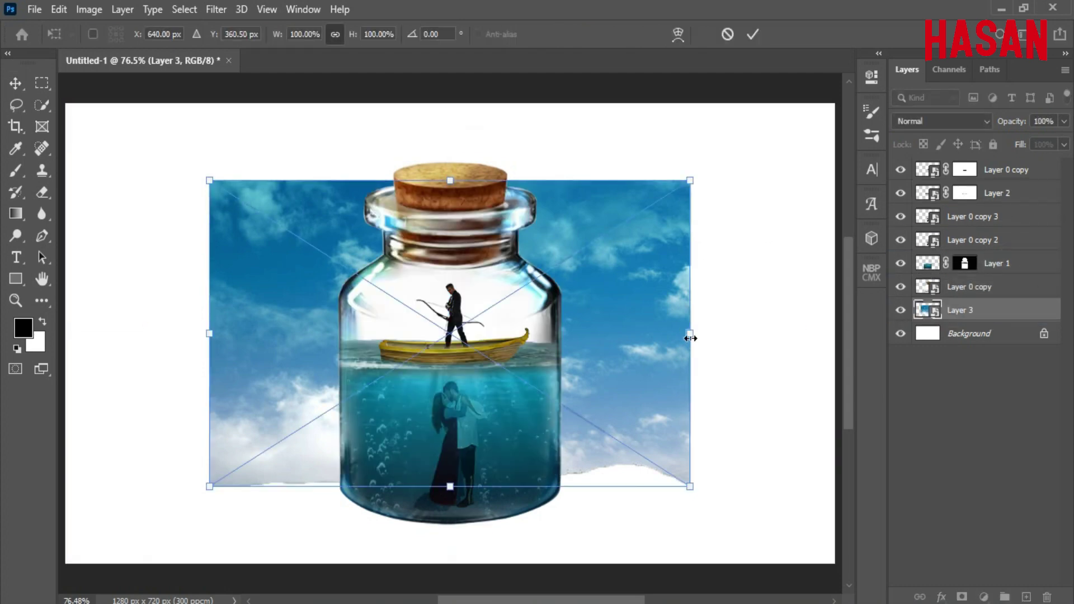
{"action": "left_click_drag", "start_coordinate": [690, 334], "coordinate": [727, 294]}
{"action": "left_click_drag", "start_coordinate": [631, 347], "coordinate": [630, 333]}
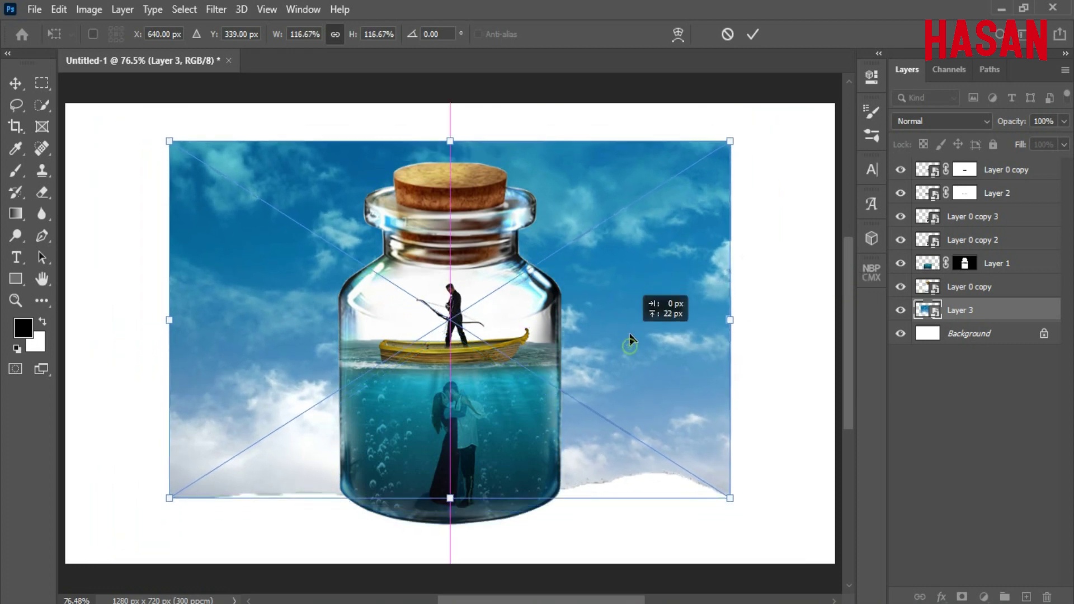
{"action": "key", "text": "ctrl+minus"}
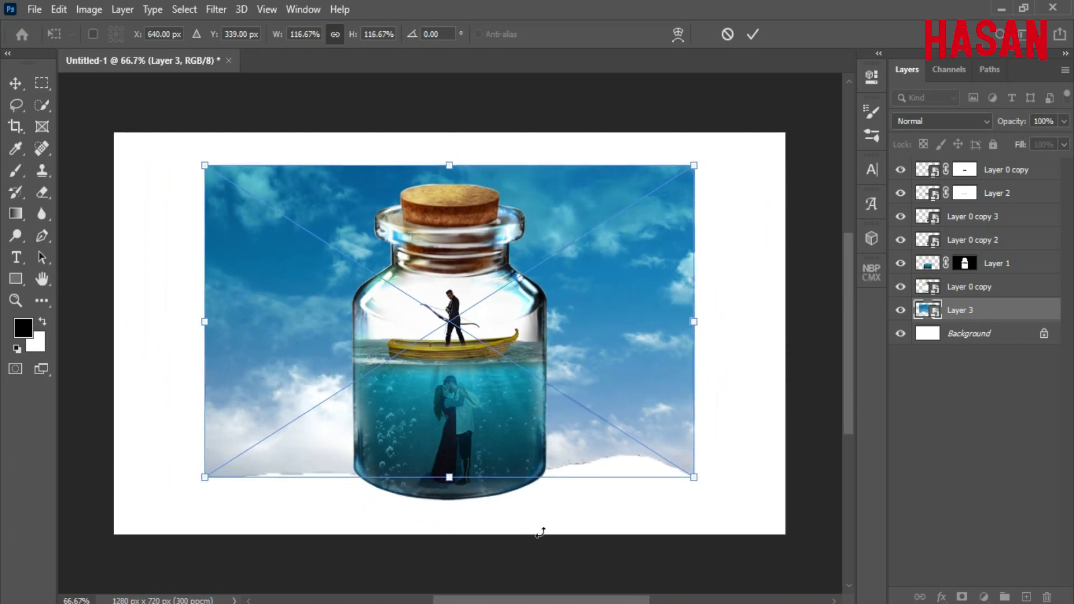
{"action": "left_click_drag", "start_coordinate": [698, 322], "coordinate": [787, 299]}
{"action": "left_click_drag", "start_coordinate": [661, 349], "coordinate": [666, 278]}
{"action": "left_click", "coordinate": [753, 35]}
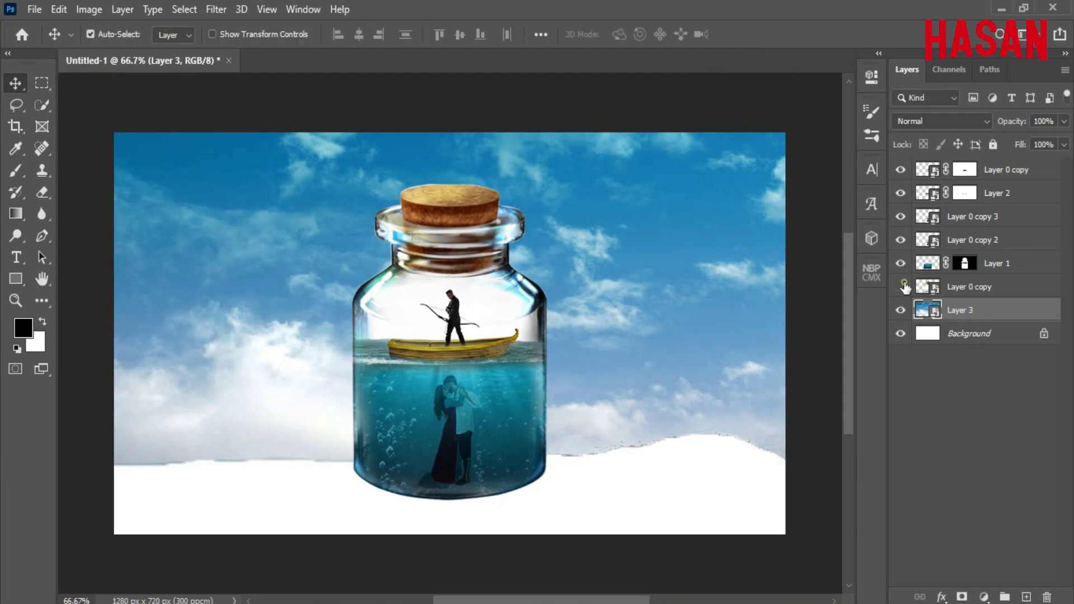
Step: Add a layer mask to the sky layer and set up a soft 59 px brush with 0% hardness
{"action": "left_click", "coordinate": [901, 287]}
{"action": "left_click", "coordinate": [901, 287]}
{"action": "left_click", "coordinate": [901, 310]}
{"action": "left_click", "coordinate": [901, 311]}
{"action": "left_click", "coordinate": [963, 596]}
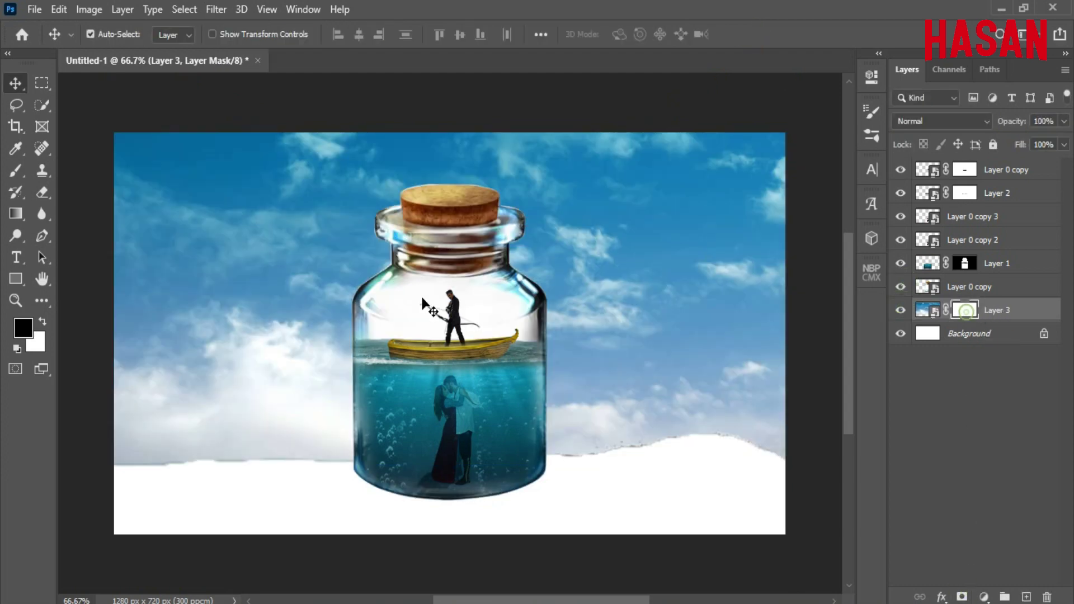
{"action": "left_click", "coordinate": [25, 162]}
{"action": "right_click", "coordinate": [288, 408], "text": "alt"}
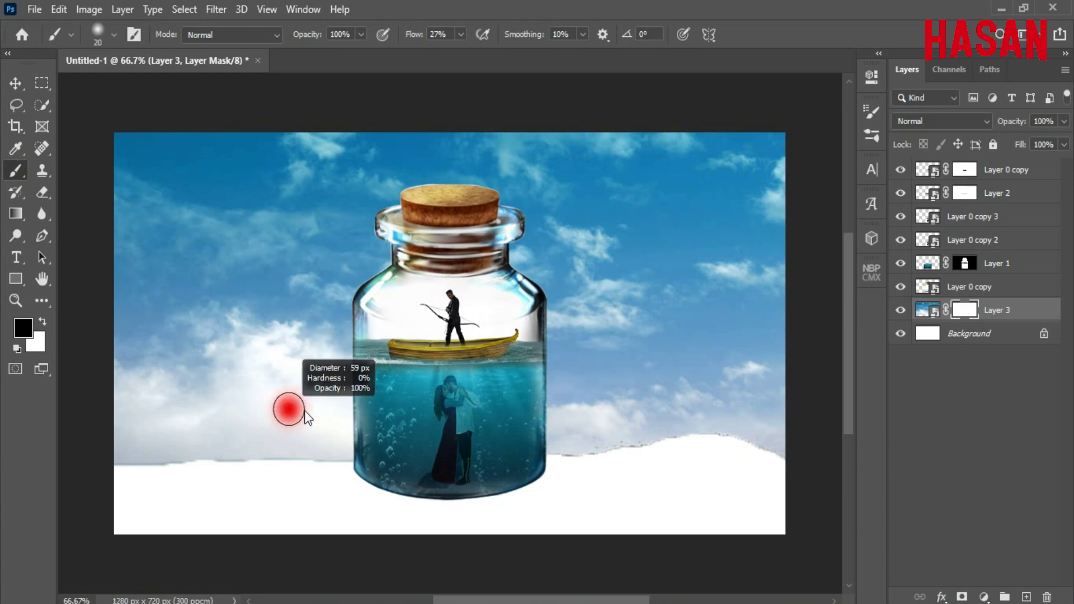
Step: Paint black across the lower sky on its mask with a soft 284 px brush at 63% flow to fade it into the white background
{"action": "mouse_move", "coordinate": [449, 430]}
{"action": "left_mouse_down"}
{"action": "mouse_move", "coordinate": [442, 390]}
{"action": "mouse_move", "coordinate": [446, 403]}
{"action": "left_mouse_up"}
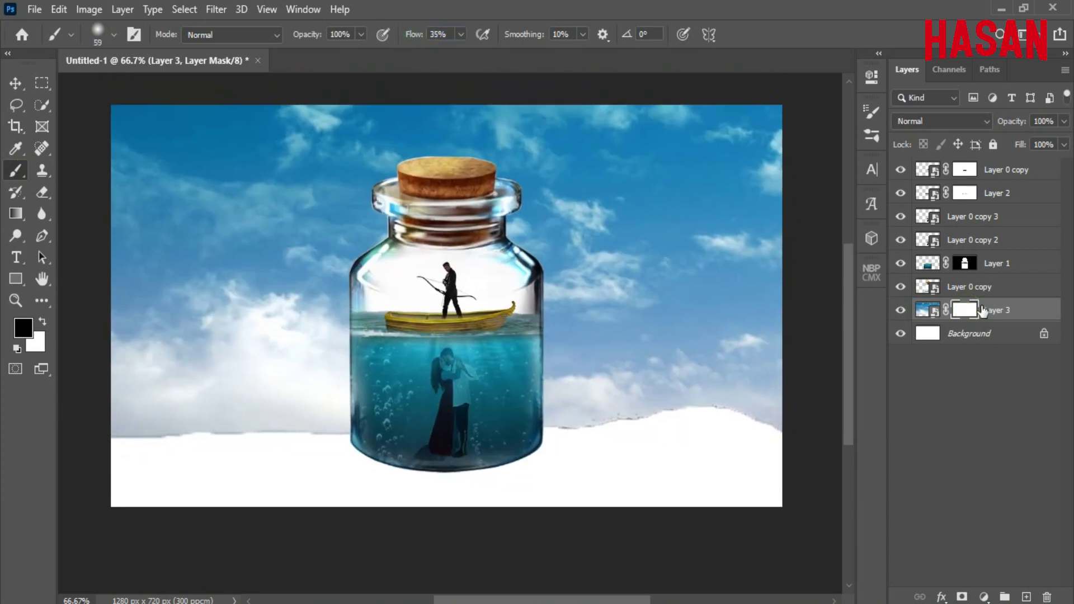
{"action": "left_click_drag", "start_coordinate": [214, 428], "coordinate": [308, 416]}
{"action": "right_click", "coordinate": [259, 422], "text": "alt"}
{"action": "mouse_move", "coordinate": [565, 417]}
{"action": "left_mouse_down"}
{"action": "mouse_move", "coordinate": [686, 376]}
{"action": "mouse_move", "coordinate": [178, 358]}
{"action": "mouse_move", "coordinate": [845, 367]}
{"action": "left_mouse_up"}
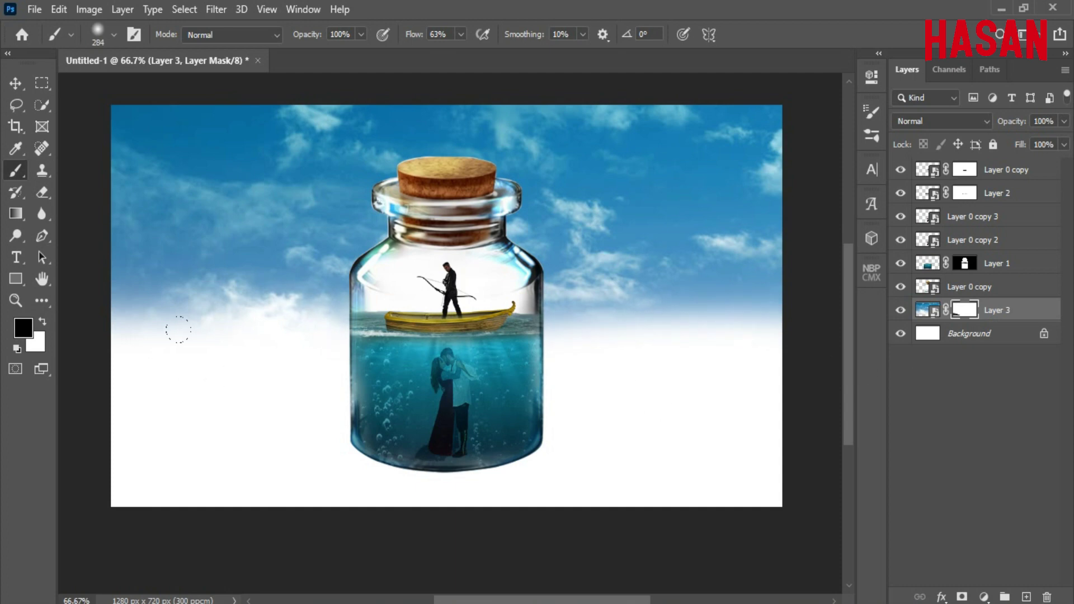
{"action": "left_click_drag", "start_coordinate": [178, 330], "coordinate": [246, 404]}
{"action": "scroll", "coordinate": [537, 467], "scroll_direction": "up", "scroll_amount": 1}
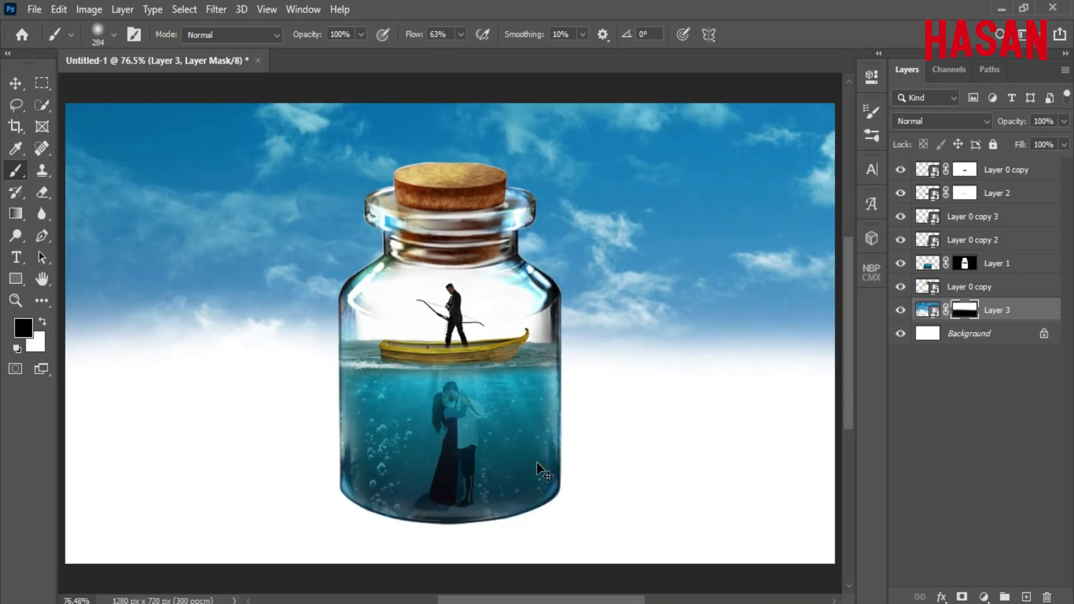
Step: Paint white on the sky layer's mask with the soft brush to bring back clouds beside the bottle
{"action": "left_click", "coordinate": [43, 322]}
{"action": "mouse_move", "coordinate": [212, 333]}
{"action": "left_mouse_down"}
{"action": "mouse_move", "coordinate": [833, 348]}
{"action": "mouse_move", "coordinate": [98, 338]}
{"action": "mouse_move", "coordinate": [131, 344]}
{"action": "left_mouse_up"}
{"action": "left_click", "coordinate": [15, 85]}
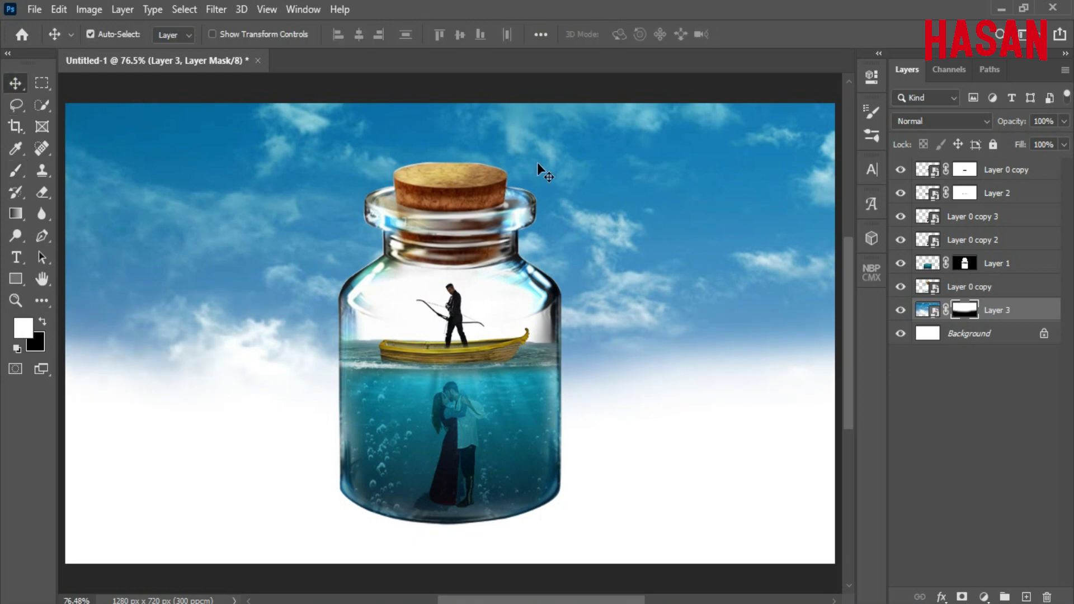
Step: Select the topmost layer and draw a rectangular marquee around the bottle's upper body, from the neck down to the waterline
{"action": "left_click", "coordinate": [951, 287]}
{"action": "left_click", "coordinate": [901, 286]}
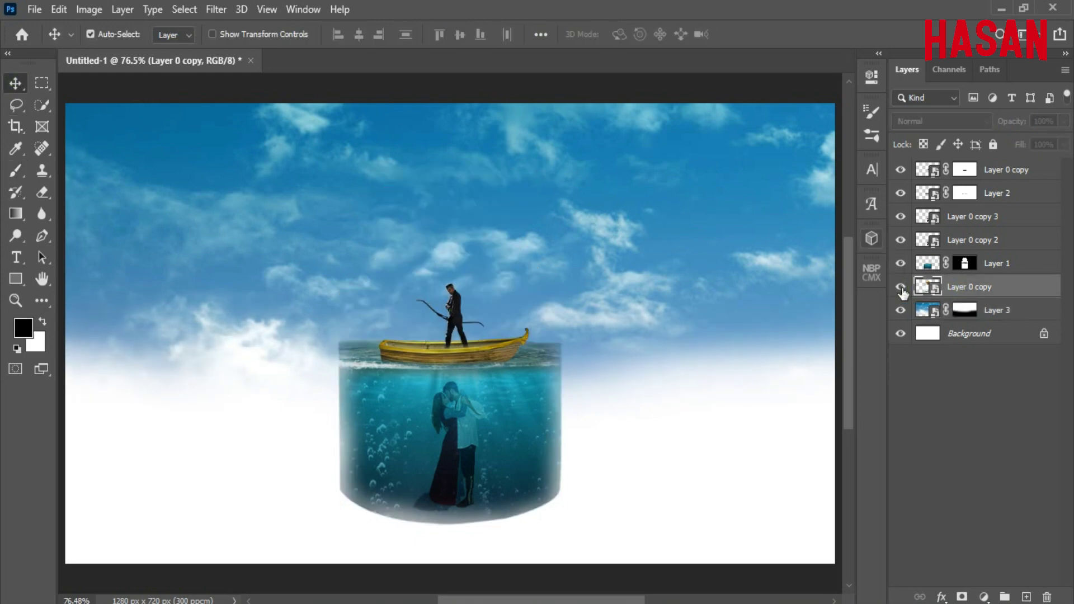
{"action": "left_click", "coordinate": [901, 287]}
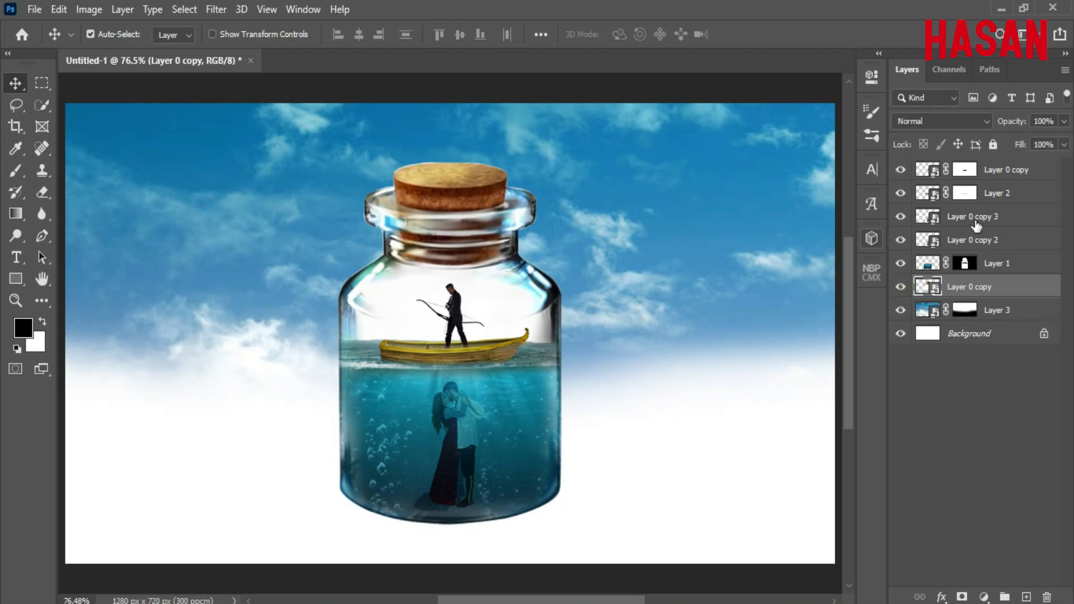
{"action": "left_click", "coordinate": [928, 169]}
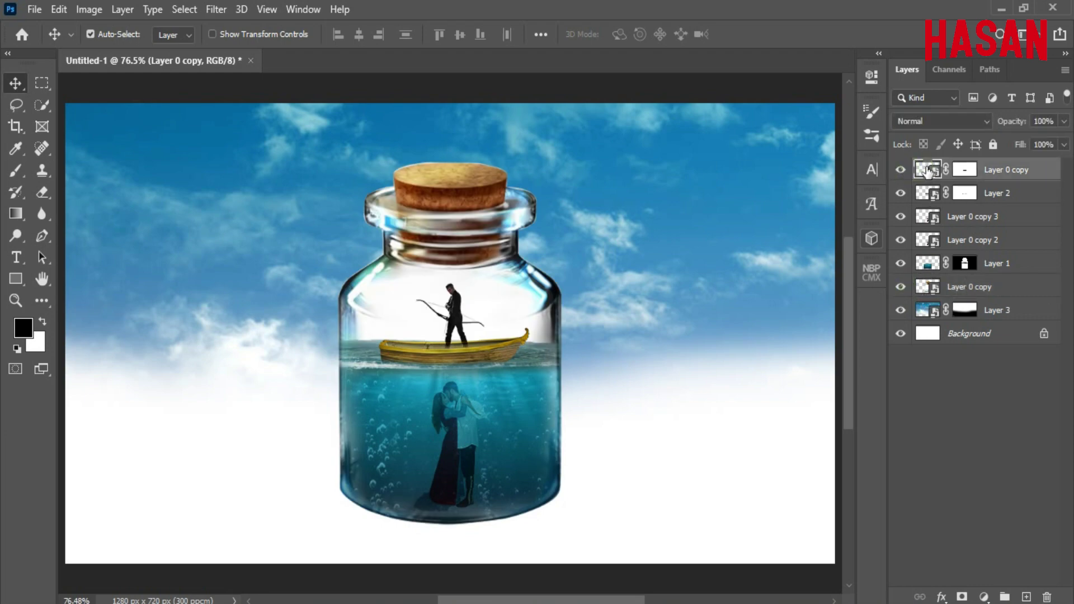
{"action": "key", "text": "m"}
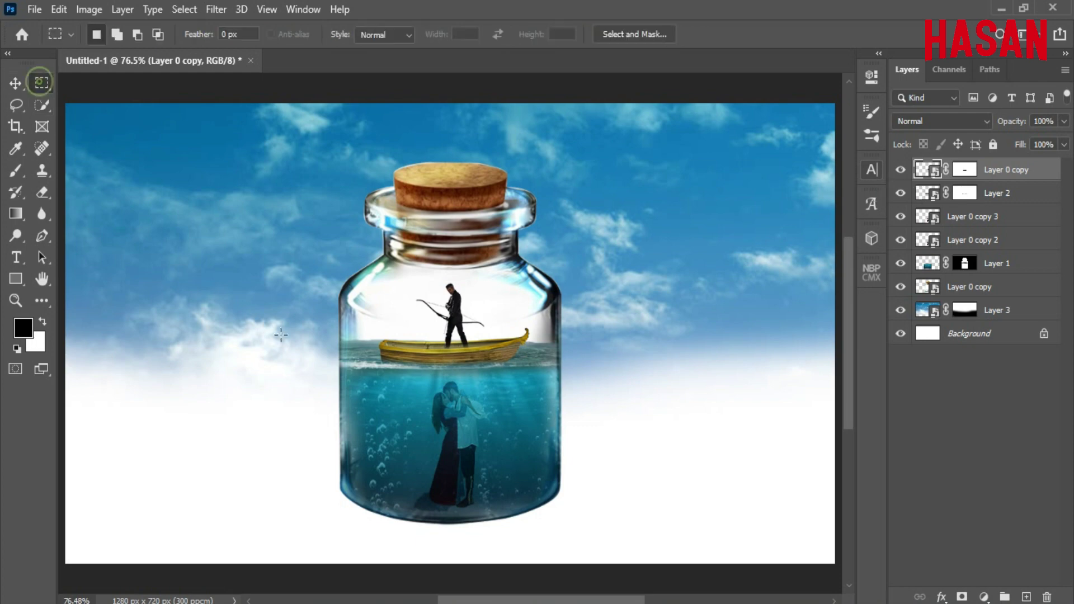
{"action": "mouse_move", "coordinate": [287, 247]}
{"action": "left_mouse_down"}
{"action": "mouse_move", "coordinate": [393, 319]}
{"action": "mouse_move", "coordinate": [473, 350]}
{"action": "mouse_move", "coordinate": [595, 362]}
{"action": "left_mouse_up"}
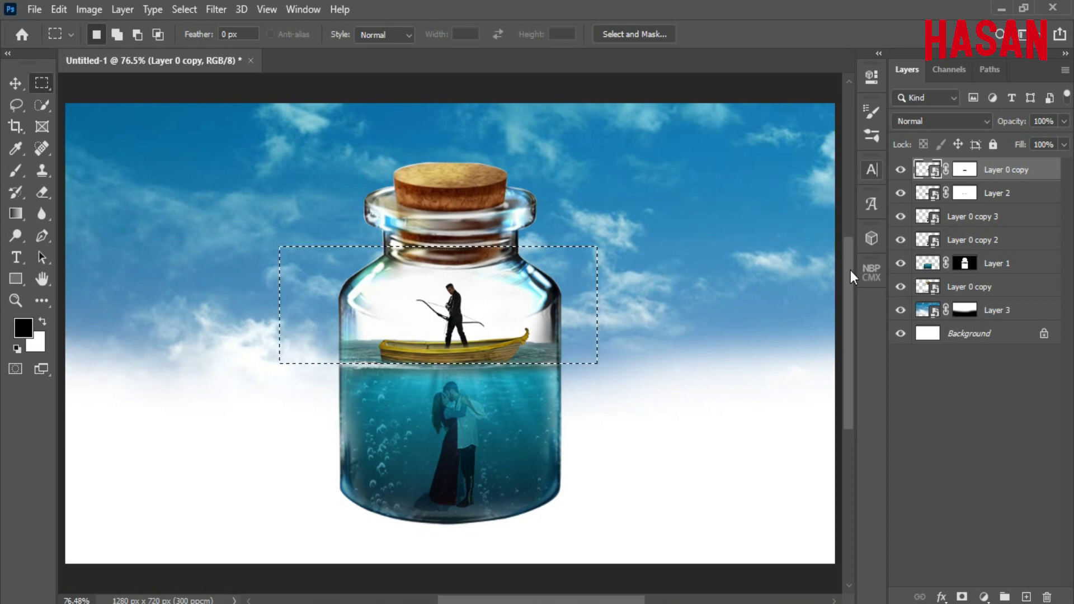
Step: Add a Solid Color fill layer inside the selection, using a teal sampled from the water and adjusted slightly
{"action": "left_click", "coordinate": [985, 597]}
{"action": "left_click", "coordinate": [965, 295]}
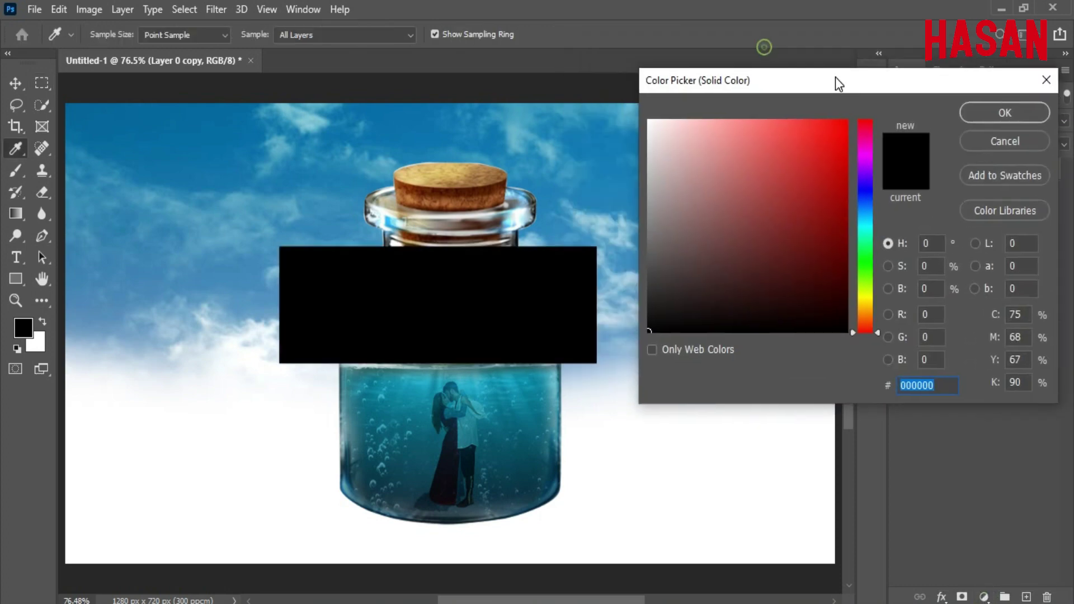
{"action": "left_click", "coordinate": [525, 399]}
{"action": "left_click", "coordinate": [514, 390]}
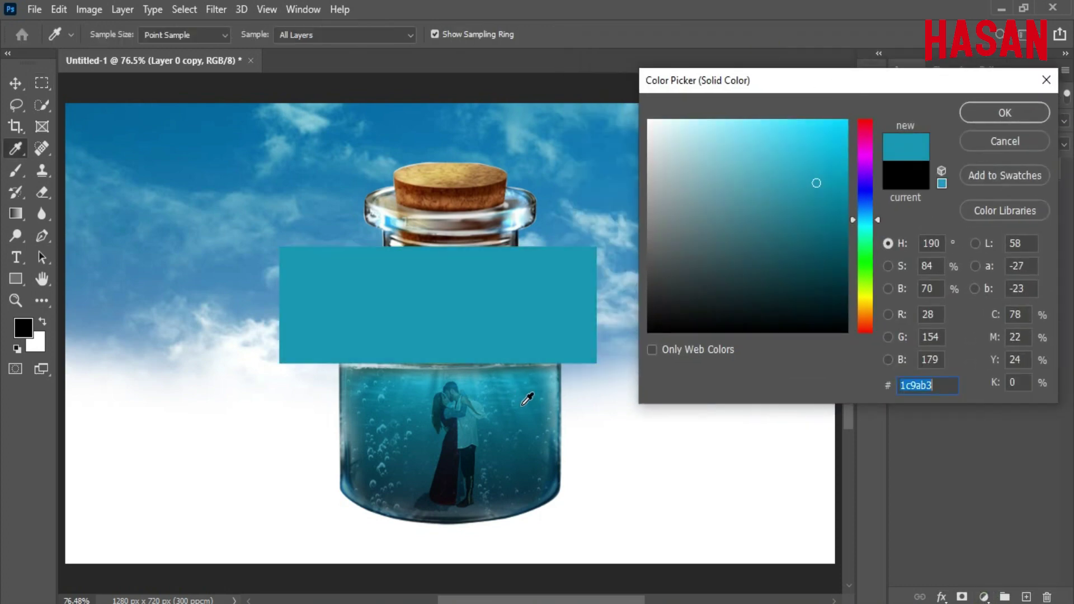
{"action": "left_click", "coordinate": [526, 400]}
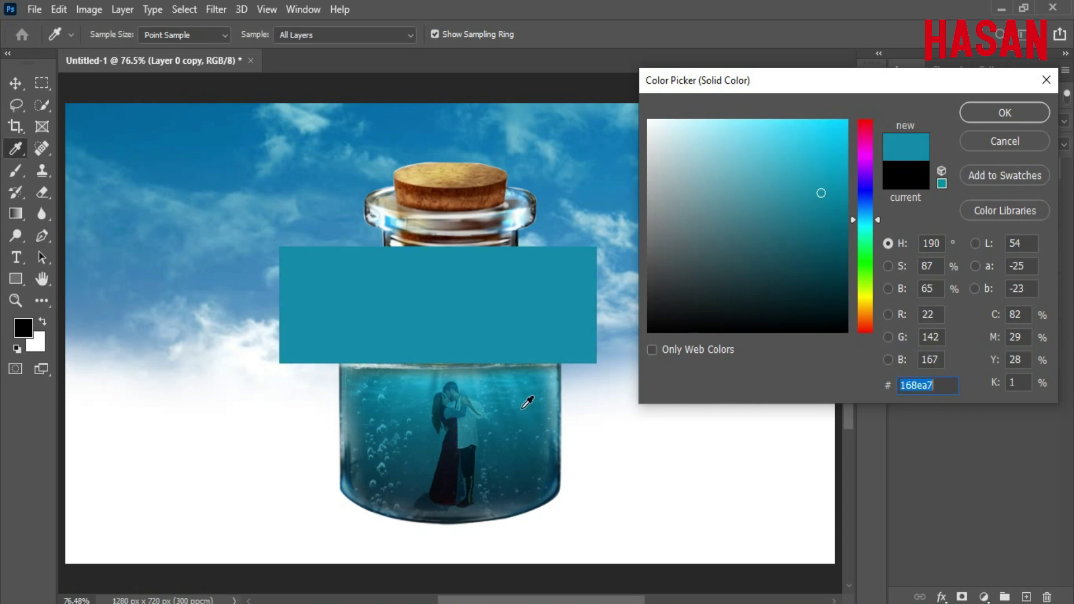
{"action": "left_click", "coordinate": [514, 406]}
{"action": "left_click_drag", "start_coordinate": [823, 209], "coordinate": [829, 203]}
{"action": "left_click", "coordinate": [1029, 113]}
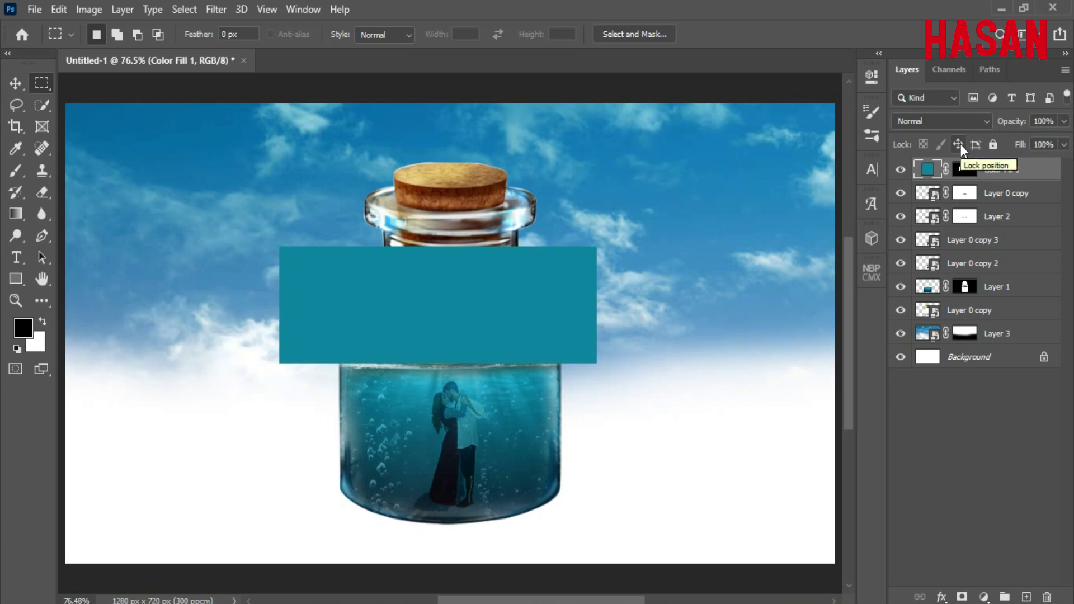
Step: Load the bottle outline from the rear Layer 0 copy as a selection and target the Color Fill 1 mask for brushing
{"action": "left_click", "coordinate": [933, 193], "text": "ctrl"}
{"action": "key", "text": "ctrl+d"}
{"action": "left_click", "coordinate": [899, 266]}
{"action": "left_click", "coordinate": [903, 313]}
{"action": "left_click", "coordinate": [904, 314]}
{"action": "left_click", "coordinate": [930, 314], "text": "ctrl"}
{"action": "left_click", "coordinate": [965, 169]}
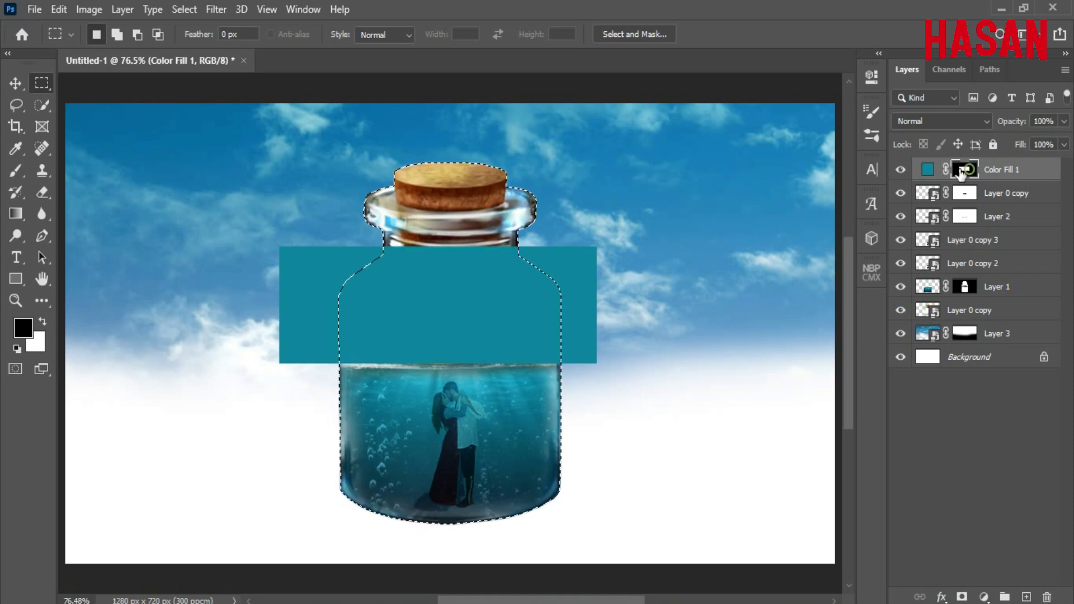
{"action": "left_click", "coordinate": [16, 172]}
{"action": "left_click_drag", "start_coordinate": [525, 244], "coordinate": [507, 241]}
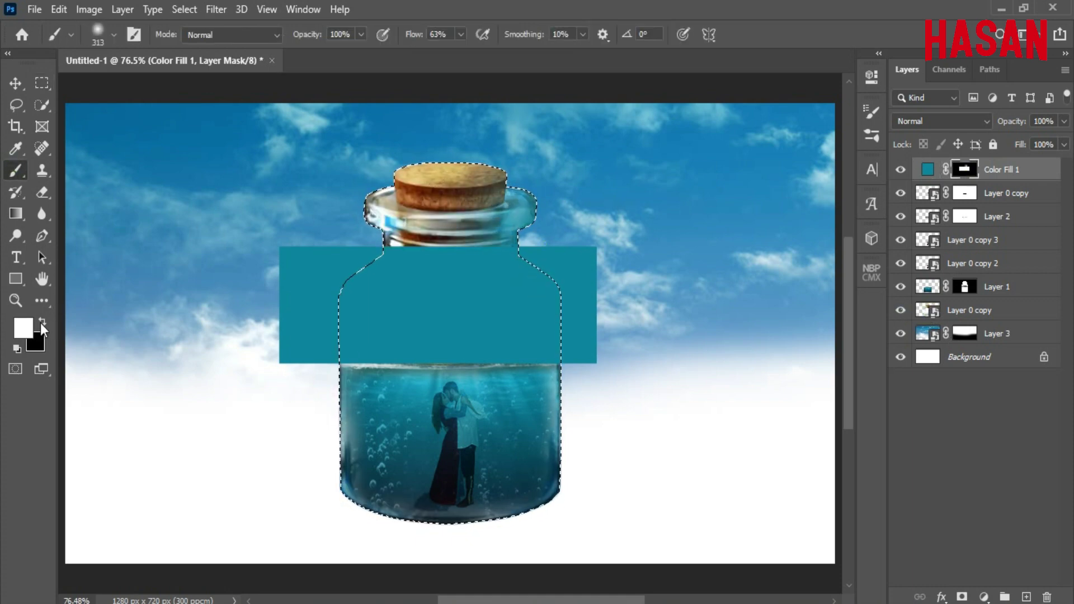
{"action": "left_click", "coordinate": [41, 323]}
{"action": "left_click_drag", "start_coordinate": [528, 285], "coordinate": [550, 226]}
{"action": "key", "text": "ctrl+z"}
Step: Invert the bottle selection, paint black on the Color Fill mask to hide the teal outside the glass, and deselect
{"action": "left_click", "coordinate": [181, 10]}
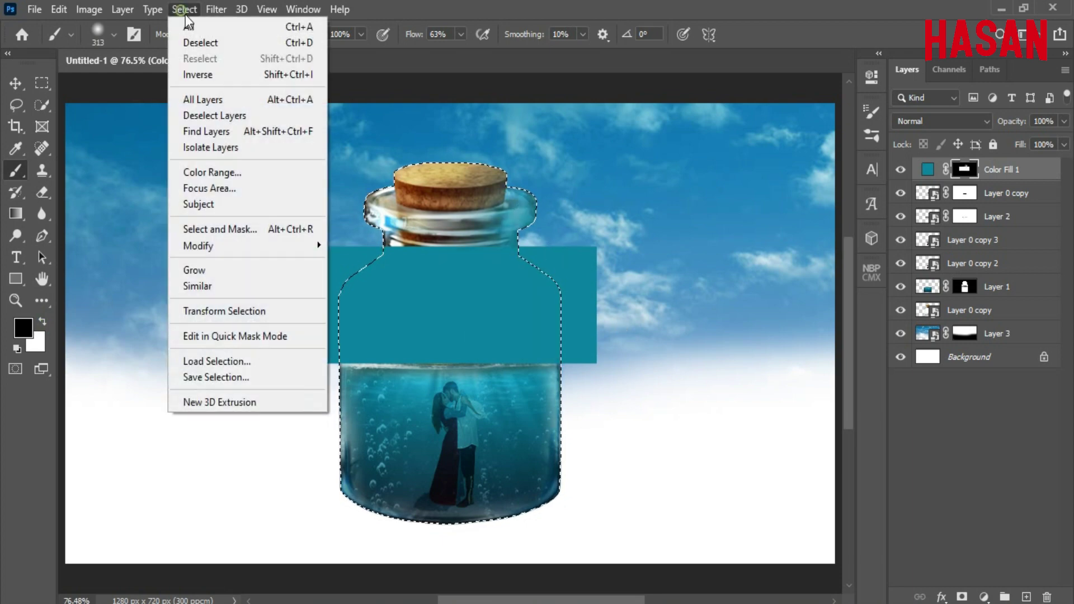
{"action": "left_click", "coordinate": [210, 75]}
{"action": "mouse_move", "coordinate": [576, 246]}
{"action": "left_mouse_down"}
{"action": "mouse_move", "coordinate": [595, 286]}
{"action": "mouse_move", "coordinate": [174, 241]}
{"action": "mouse_move", "coordinate": [319, 358]}
{"action": "left_mouse_up"}
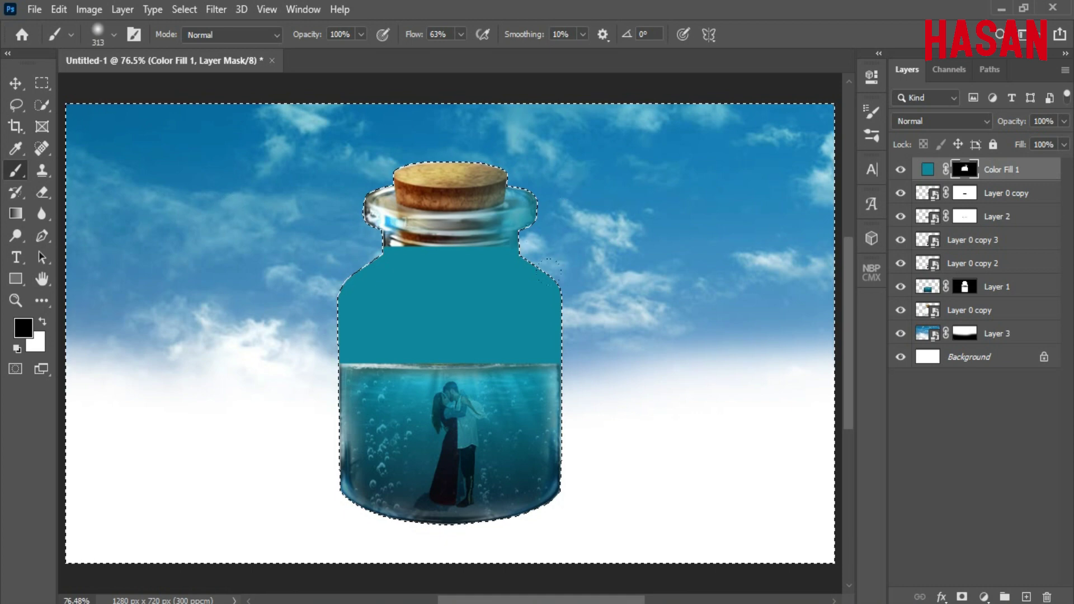
{"action": "left_click", "coordinate": [184, 10]}
{"action": "left_click", "coordinate": [212, 42]}
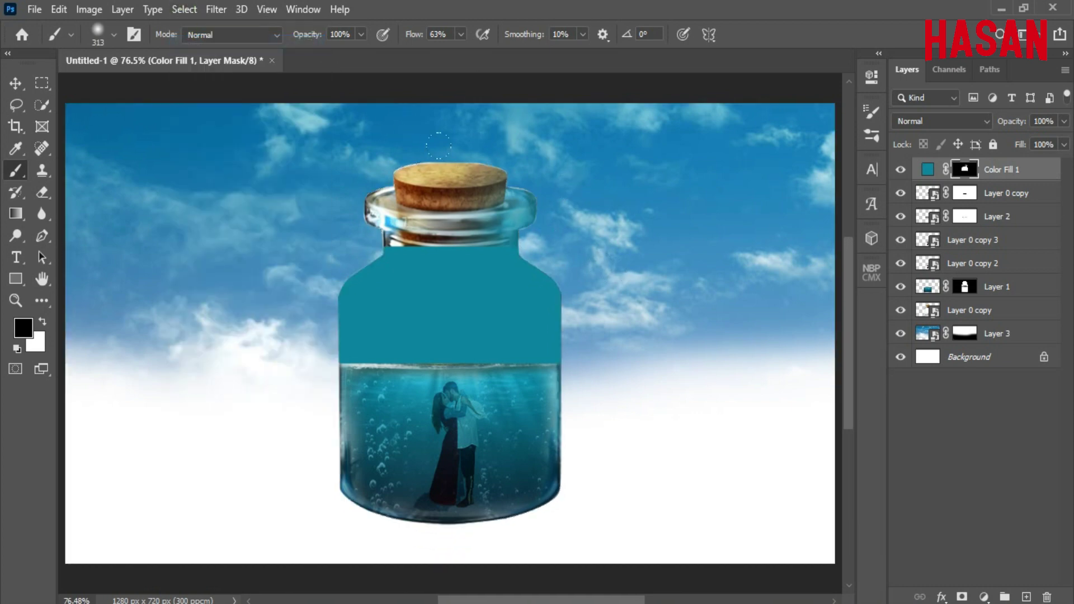
Step: Fade the teal fill out of the bottle's neck and refine its shoulder edge on the mask with a soft 151 px brush
{"action": "left_click_drag", "start_coordinate": [553, 252], "coordinate": [500, 255]}
{"action": "left_click_drag", "start_coordinate": [518, 207], "coordinate": [417, 215]}
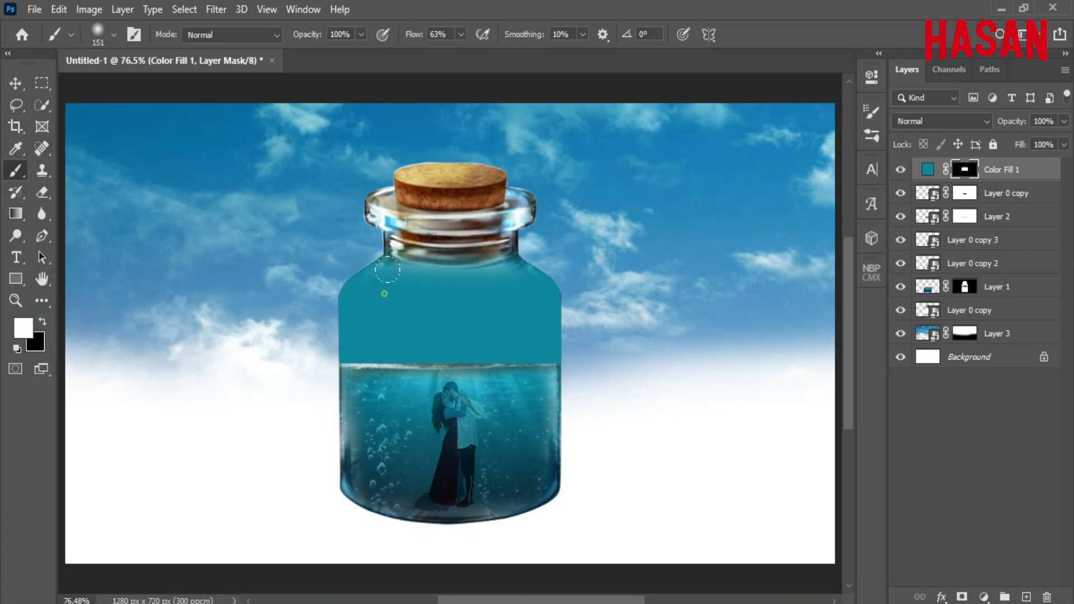
{"action": "left_click_drag", "start_coordinate": [387, 269], "coordinate": [395, 288]}
{"action": "left_click", "coordinate": [15, 83]}
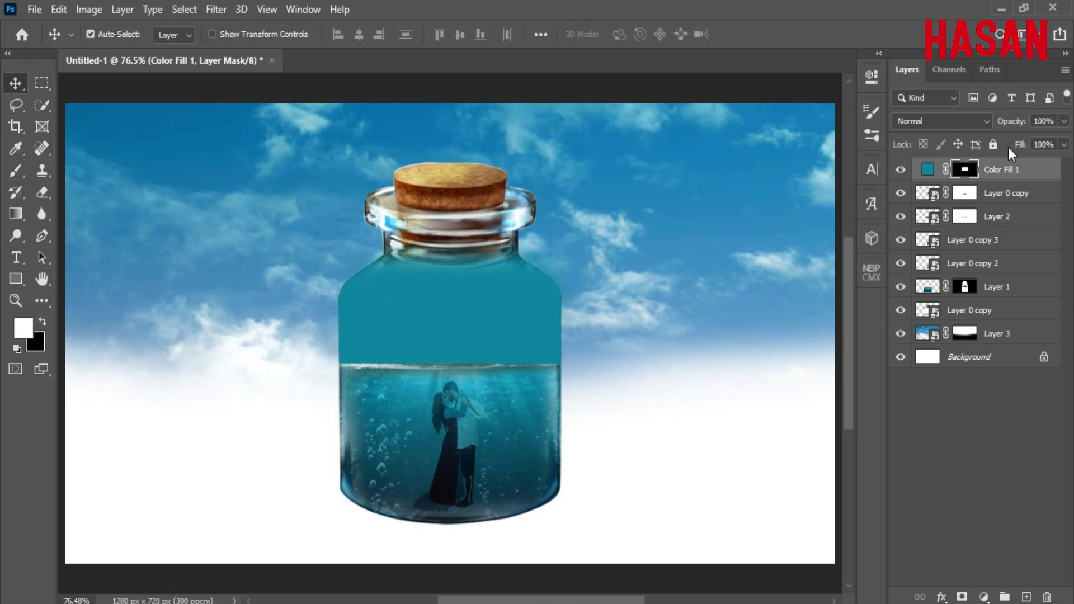
Step: Keep the Color Fill 1 layer's blend mode at Normal, lower its opacity to 20%, and compare it on and off
{"action": "left_click_drag", "start_coordinate": [1011, 122], "coordinate": [1003, 127]}
{"action": "left_click", "coordinate": [983, 123]}
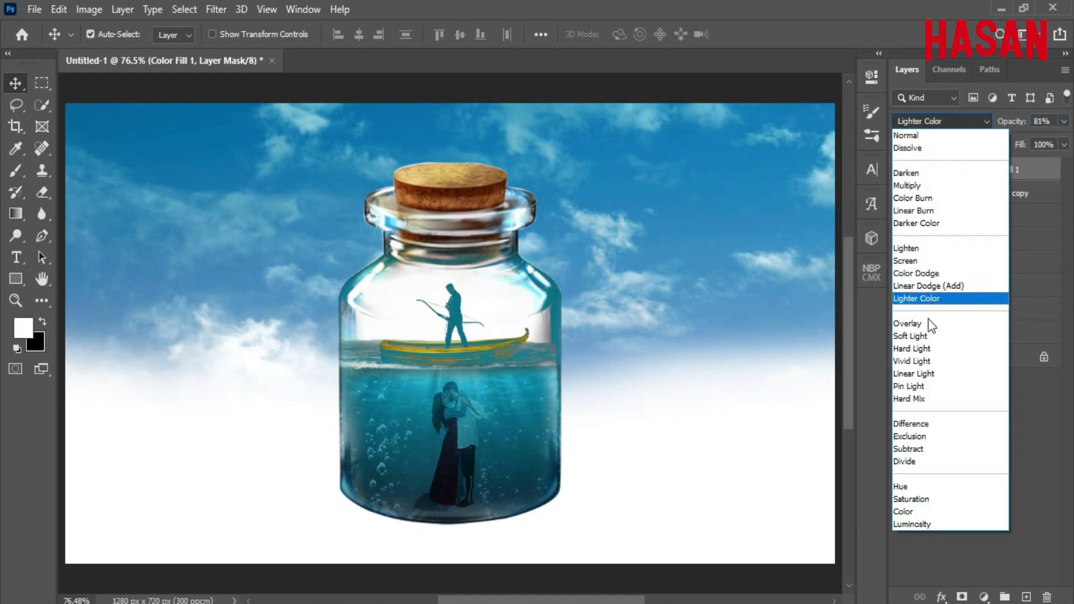
{"action": "left_click", "coordinate": [922, 137]}
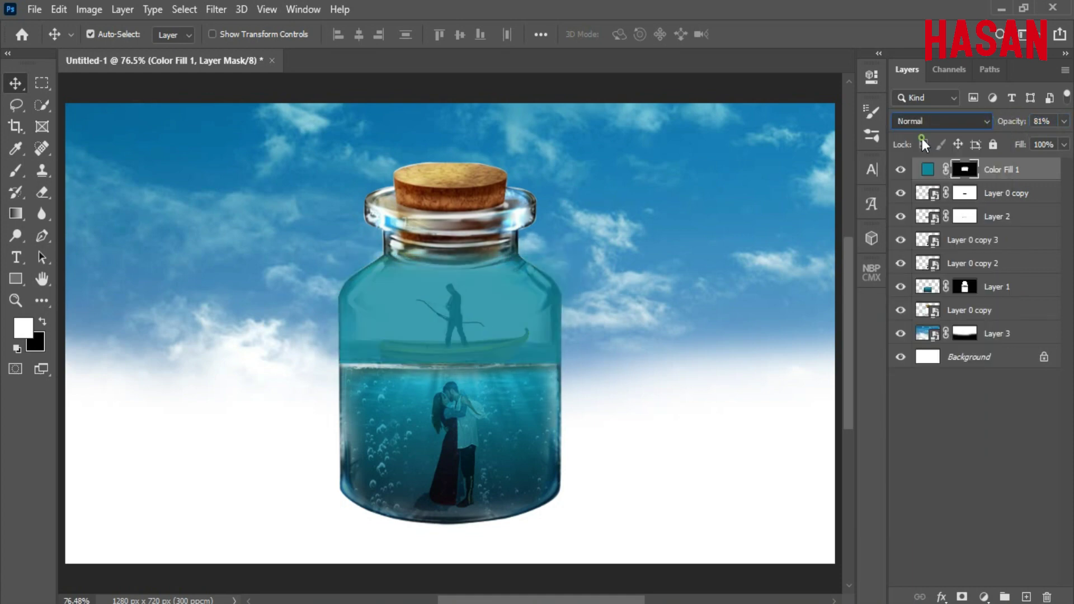
{"action": "left_click_drag", "start_coordinate": [1010, 122], "coordinate": [977, 124]}
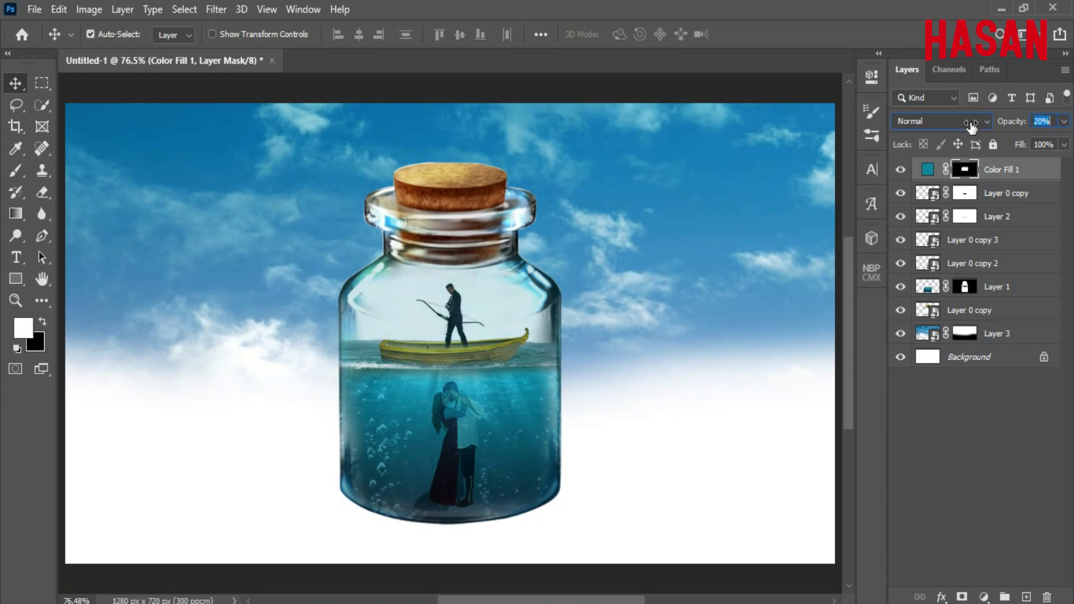
{"action": "left_click", "coordinate": [900, 176]}
Step: Touch up the Color Fill 1 mask around the bottle's shoulders and sides with the soft 151 px brush at 63% flow
{"action": "left_click_drag", "start_coordinate": [508, 341], "coordinate": [533, 336]}
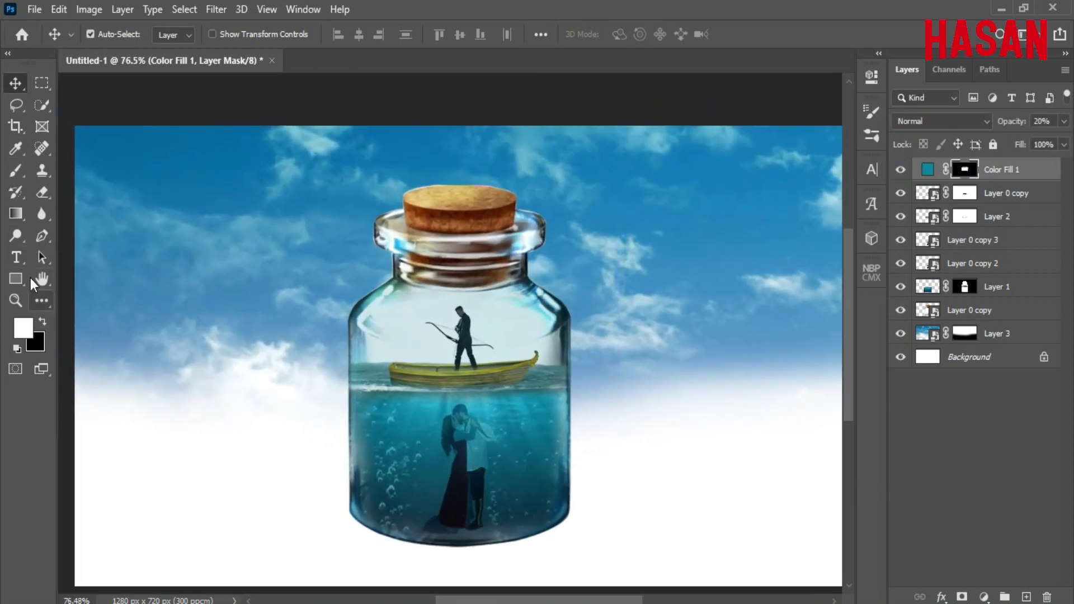
{"action": "left_click", "coordinate": [21, 179]}
{"action": "left_click_drag", "start_coordinate": [561, 286], "coordinate": [578, 278]}
{"action": "left_click_drag", "start_coordinate": [589, 382], "coordinate": [544, 337]}
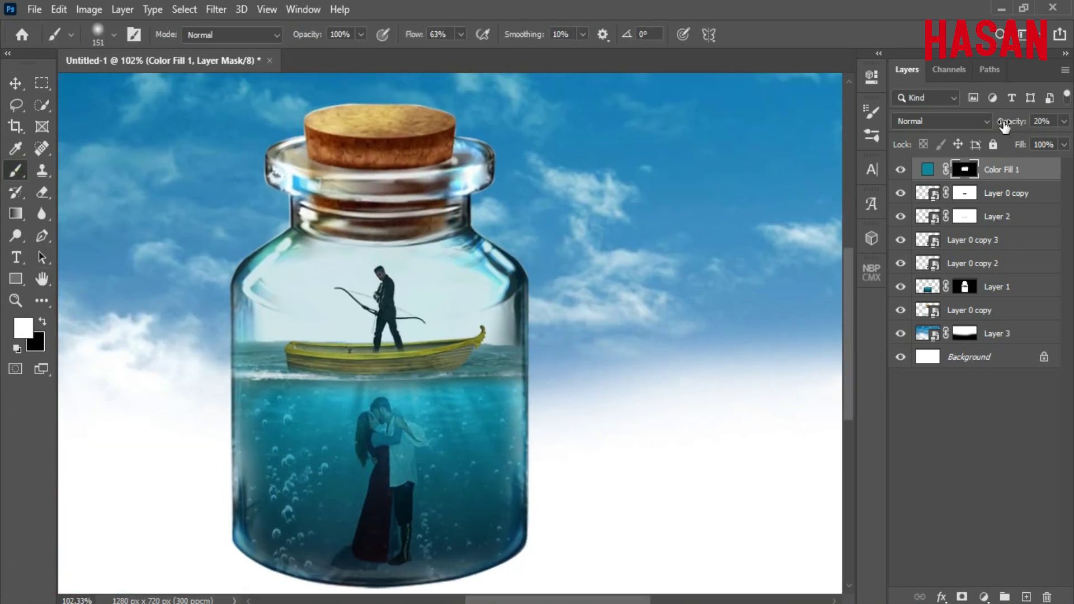
{"action": "left_click_drag", "start_coordinate": [1005, 126], "coordinate": [1049, 125]}
{"action": "key", "text": "2"}
{"action": "left_click", "coordinate": [42, 322]}
{"action": "left_click_drag", "start_coordinate": [522, 272], "coordinate": [548, 297]}
{"action": "left_click_drag", "start_coordinate": [567, 329], "coordinate": [531, 272]}
{"action": "left_click_drag", "start_coordinate": [157, 337], "coordinate": [324, 377]}
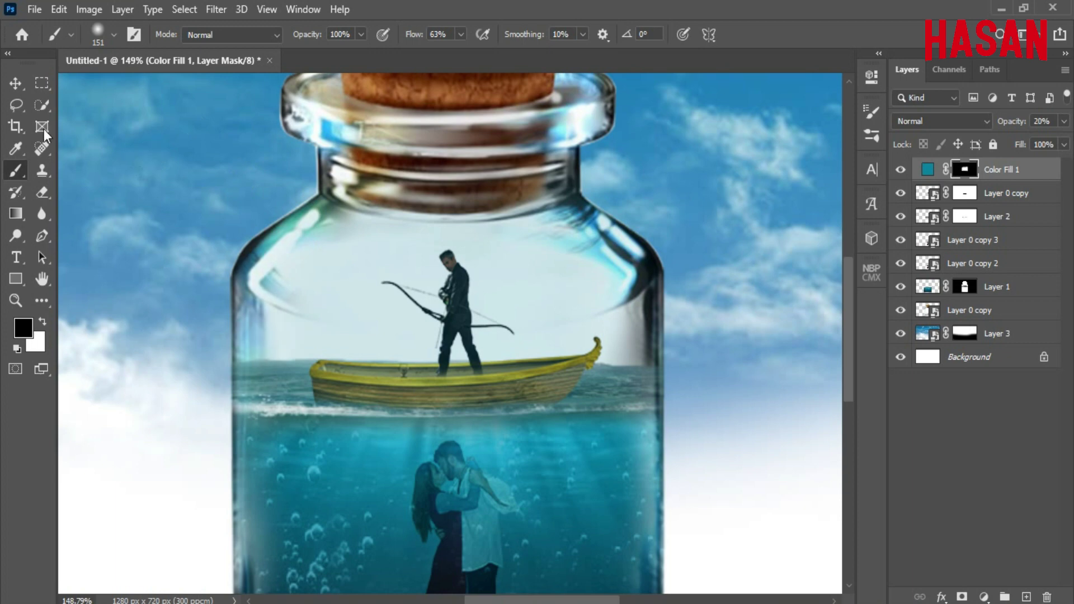
Step: Set the Color Fill 1 layer's opacity to 22% and compare the image with and without the tint
{"action": "key", "text": "v"}
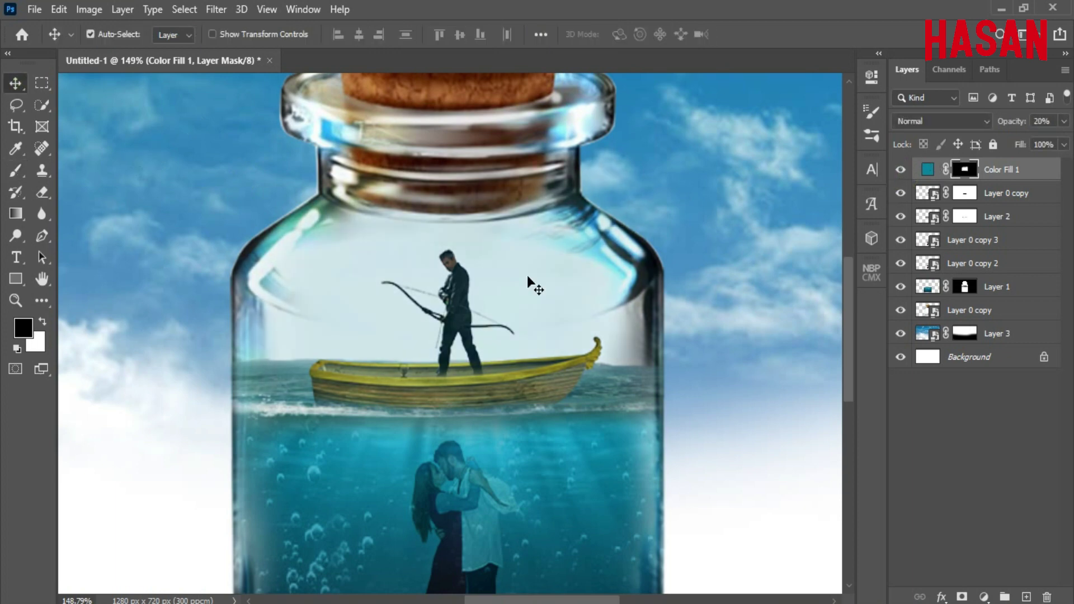
{"action": "key", "text": "ctrl+0"}
{"action": "key", "text": "ctrl+0"}
{"action": "key", "text": "ctrl+minus"}
{"action": "key", "text": "ctrl+minus"}
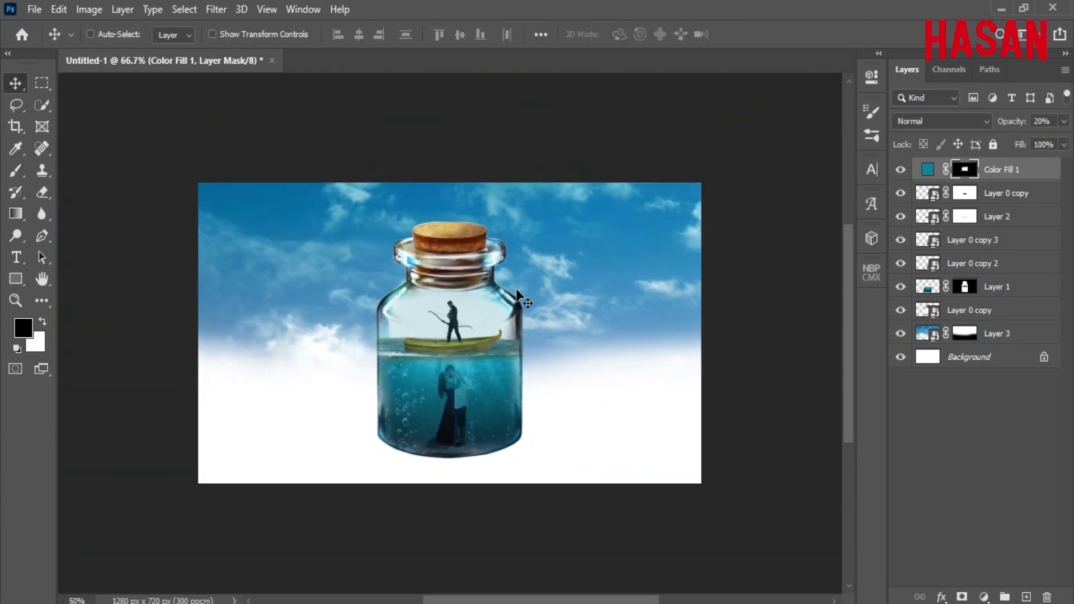
{"action": "key", "text": "ctrl+0"}
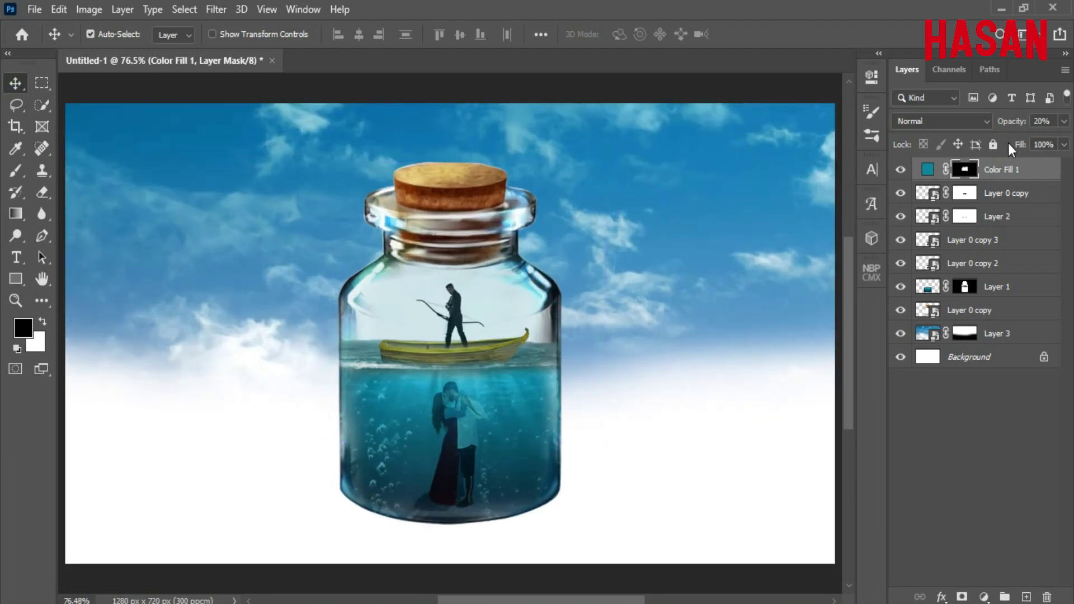
{"action": "left_click_drag", "start_coordinate": [1010, 122], "coordinate": [1009, 127]}
{"action": "left_click", "coordinate": [901, 169]}
{"action": "left_click", "coordinate": [901, 169]}
Step: Identify the rear bottle layer directly above the sky layer and add a layer mask to it
{"action": "left_click", "coordinate": [952, 311]}
{"action": "left_click", "coordinate": [900, 310]}
{"action": "left_click", "coordinate": [901, 310]}
{"action": "left_click", "coordinate": [962, 597]}
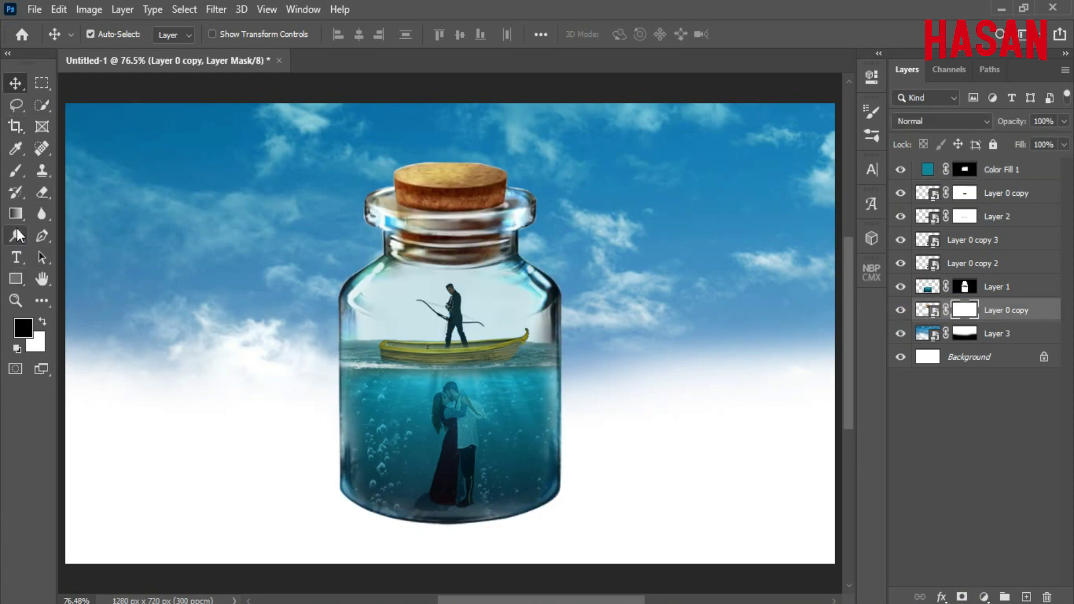
Step: Paint black on the rear bottle's mask around the archer with a soft 145 px brush at 22% flow, revealing the sky through the glass
{"action": "key", "text": "b"}
{"action": "mouse_move", "coordinate": [411, 37]}
{"action": "left_mouse_down"}
{"action": "mouse_move", "coordinate": [422, 36]}
{"action": "mouse_move", "coordinate": [408, 34]}
{"action": "left_mouse_up"}
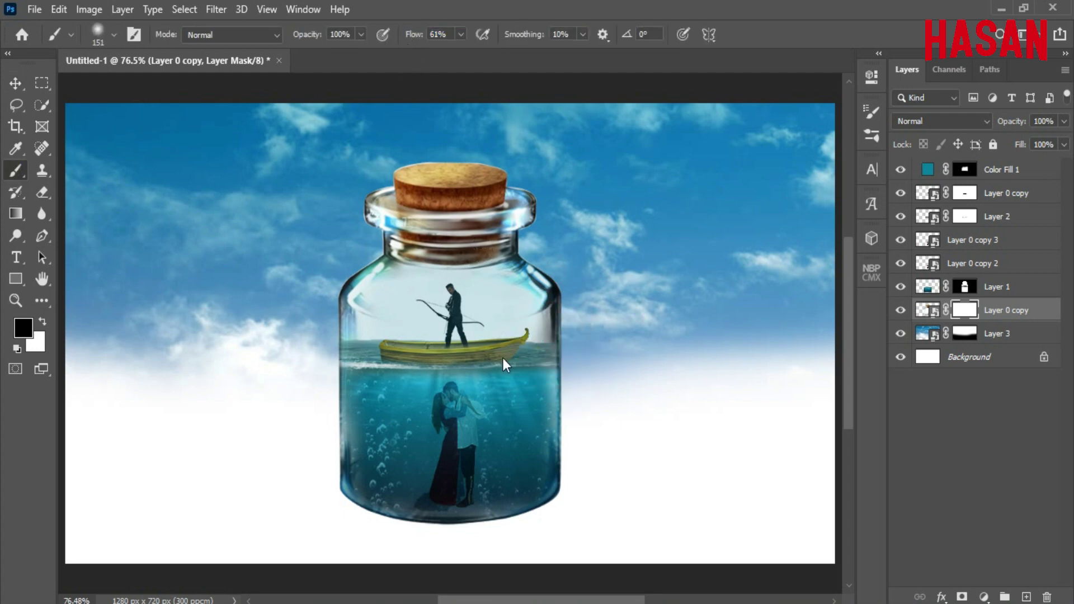
{"action": "mouse_move", "coordinate": [432, 301]}
{"action": "left_mouse_down"}
{"action": "mouse_move", "coordinate": [390, 282]}
{"action": "mouse_move", "coordinate": [379, 295]}
{"action": "mouse_move", "coordinate": [479, 289]}
{"action": "left_mouse_up"}
{"action": "left_click_drag", "start_coordinate": [414, 35], "coordinate": [387, 37]}
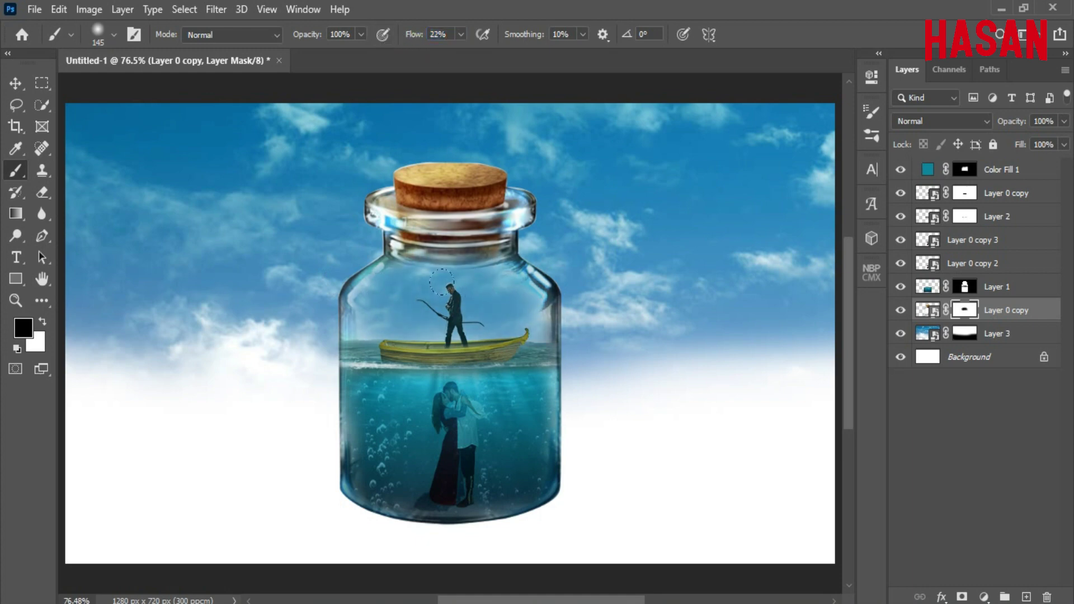
{"action": "key", "text": "x"}
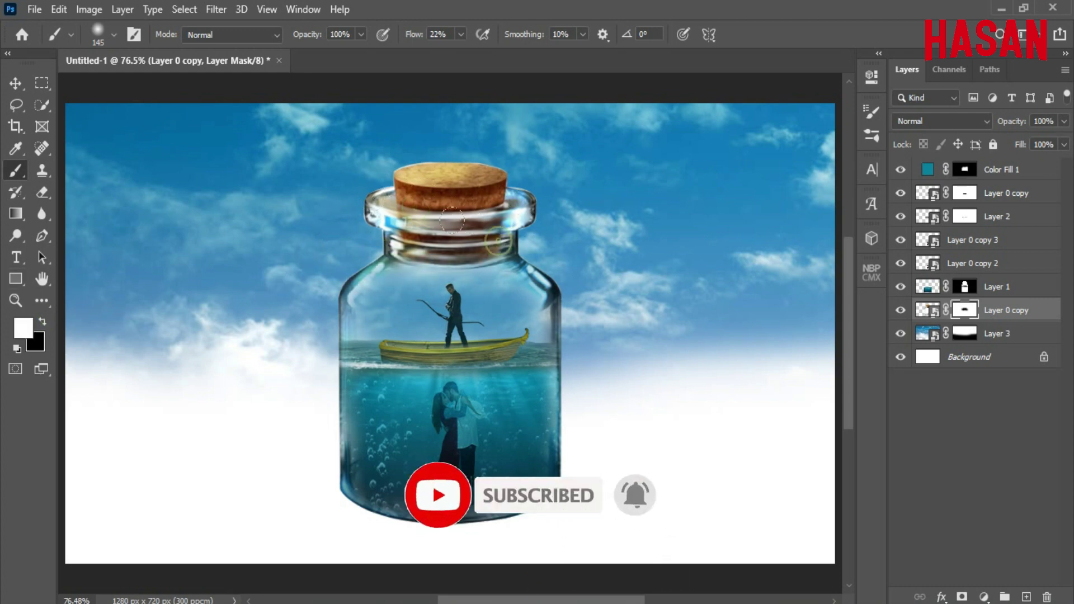
Step: Compare the bottle with and without the teal tint and lower the Color Fill 1 layer's opacity to 16%
{"action": "left_click", "coordinate": [901, 169]}
{"action": "left_click", "coordinate": [901, 170]}
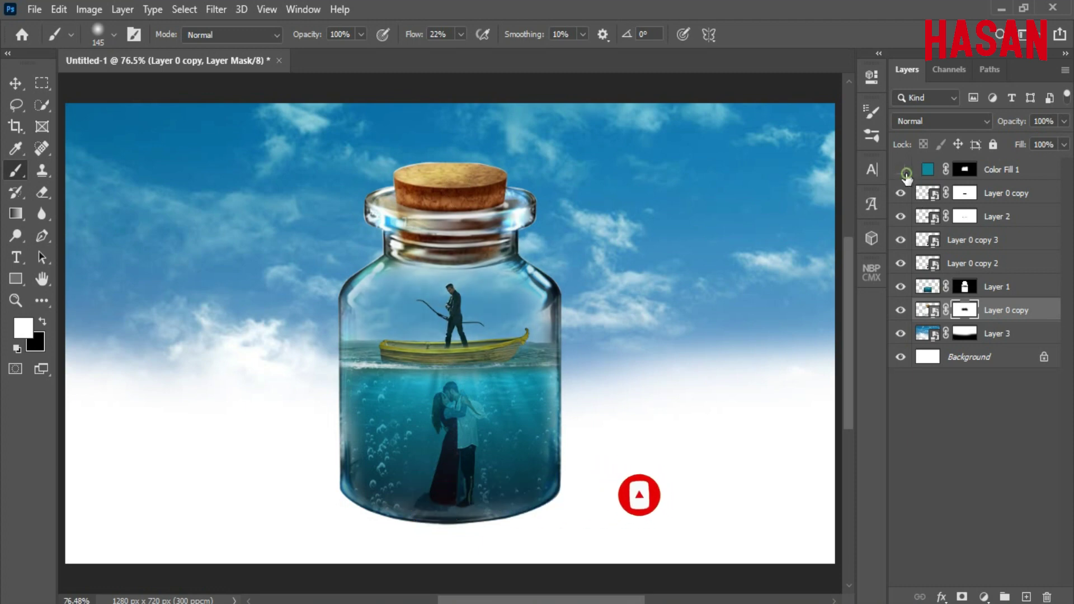
{"action": "left_click", "coordinate": [901, 169]}
{"action": "left_click", "coordinate": [901, 169]}
{"action": "left_click", "coordinate": [932, 164]}
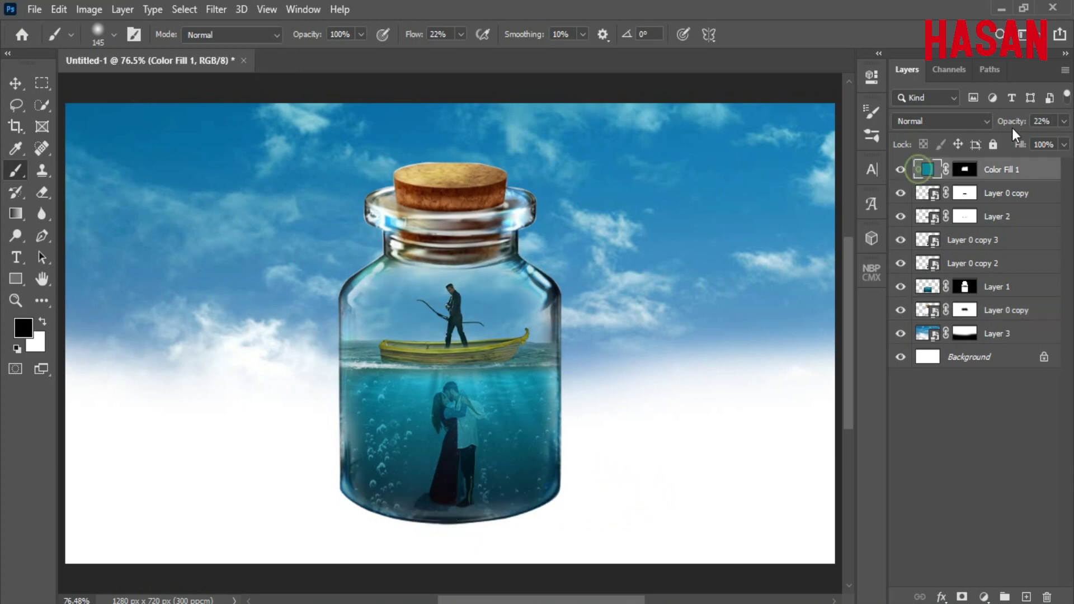
{"action": "left_click_drag", "start_coordinate": [1013, 127], "coordinate": [1008, 126]}
{"action": "key", "text": "v"}
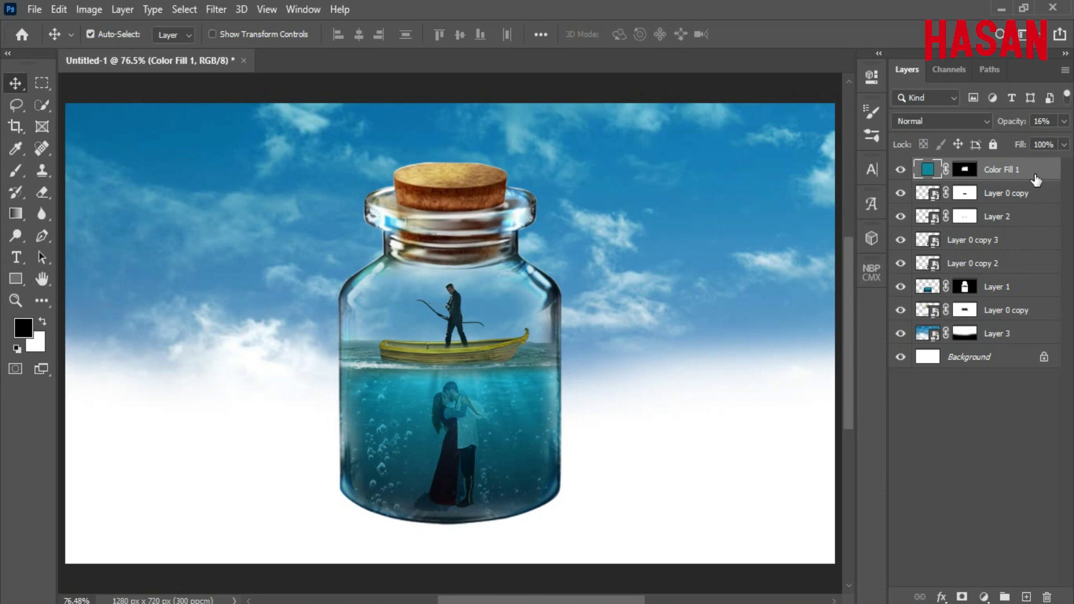
Step: Select every layer from Color Fill 1 down to the rear bottle, scale them together to 114.19% and shift them up-left to X 646.50, Y 345.45 px
{"action": "left_click", "coordinate": [1023, 312], "text": "shift"}
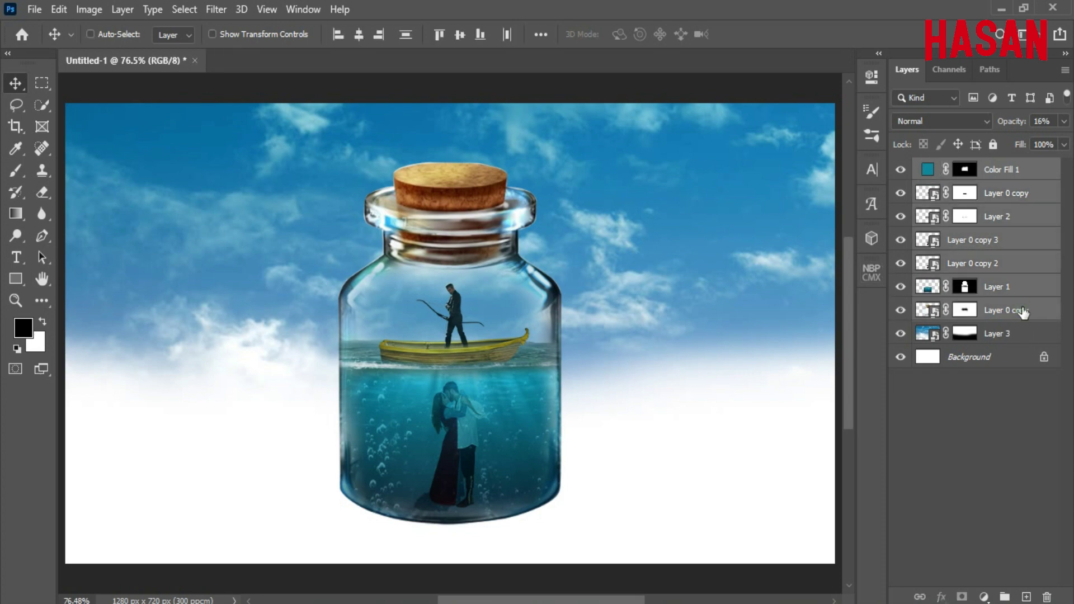
{"action": "key", "text": "ctrl+t"}
{"action": "left_click_drag", "start_coordinate": [601, 342], "coordinate": [625, 342]}
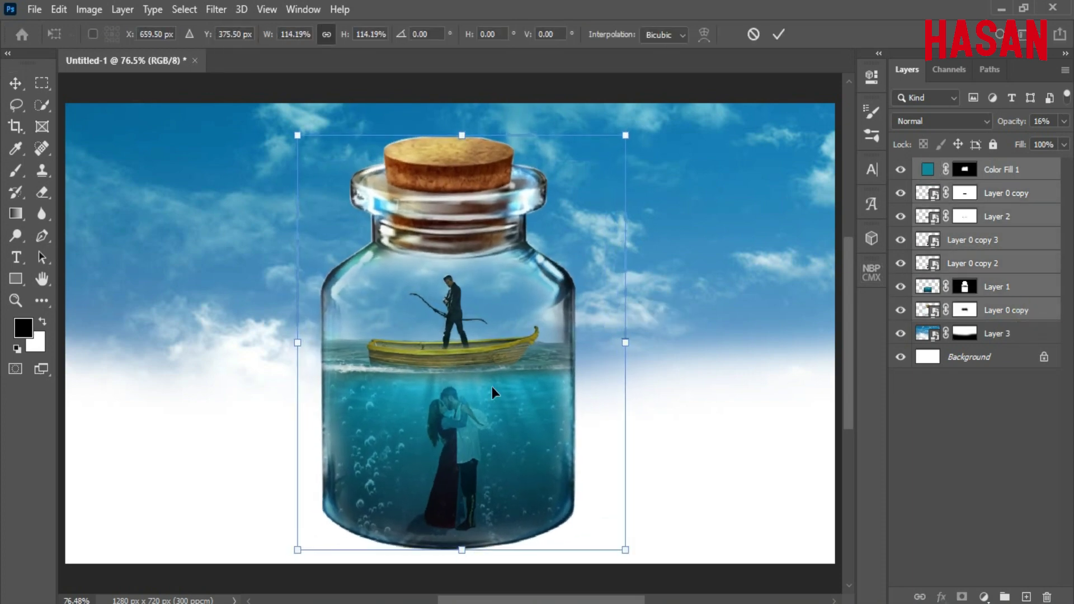
{"action": "left_click_drag", "start_coordinate": [492, 388], "coordinate": [469, 384]}
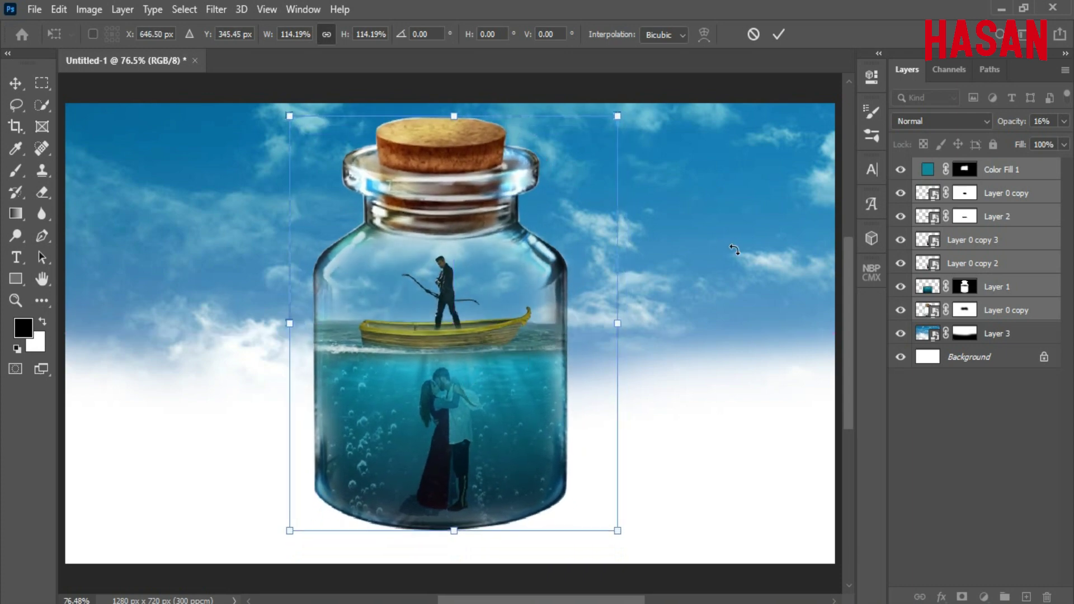
{"action": "left_click", "coordinate": [778, 36]}
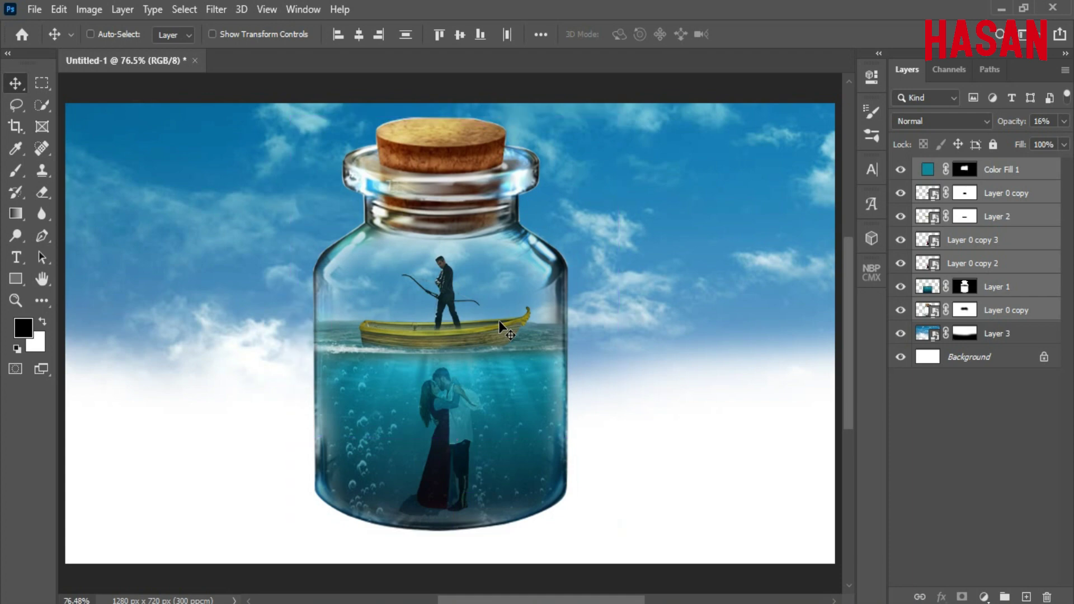
{"action": "key", "text": "ctrl+minus"}
{"action": "key", "text": "ctrl+minus"}
{"action": "key", "text": "ctrl+0"}
{"action": "key", "text": "ctrl+minus"}
{"action": "key", "text": "ctrl+minus"}
{"action": "key", "text": "ctrl+minus"}
{"action": "key", "text": "ctrl+0"}
Step: Add a new layer directly above the Background and paint a soft black shadow spot under the bottle's base
{"action": "left_click", "coordinate": [1003, 194]}
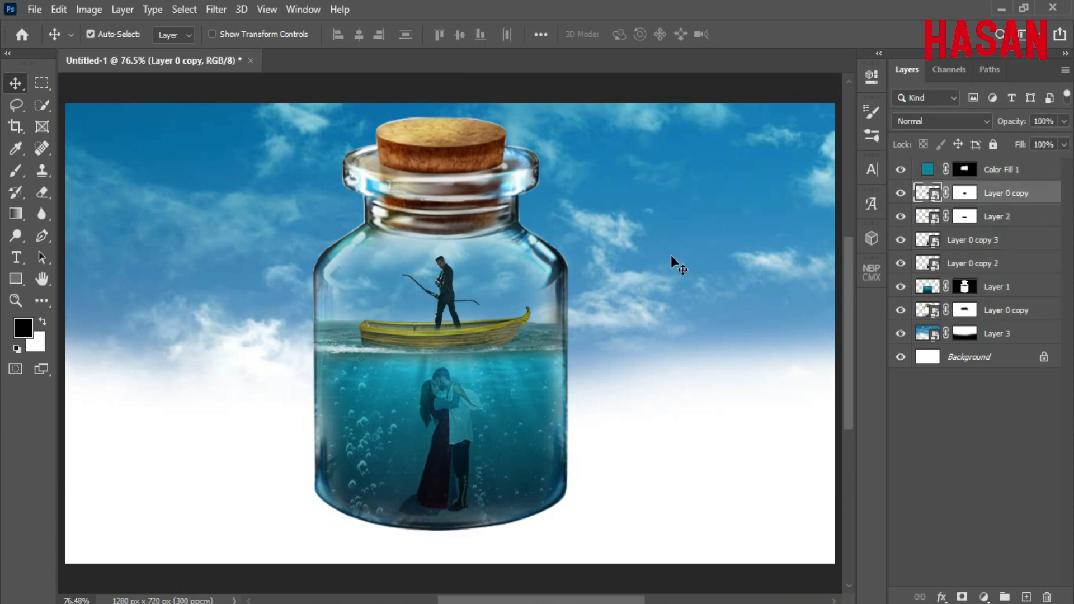
{"action": "left_click", "coordinate": [1002, 335]}
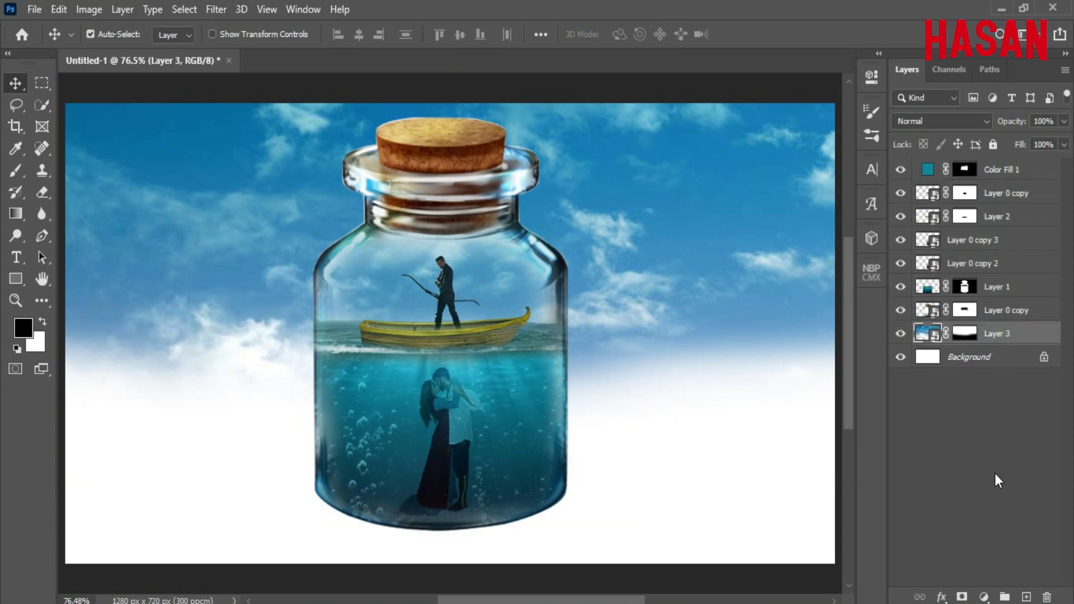
{"action": "left_click", "coordinate": [999, 364]}
{"action": "left_click", "coordinate": [1027, 597]}
{"action": "left_click", "coordinate": [15, 170]}
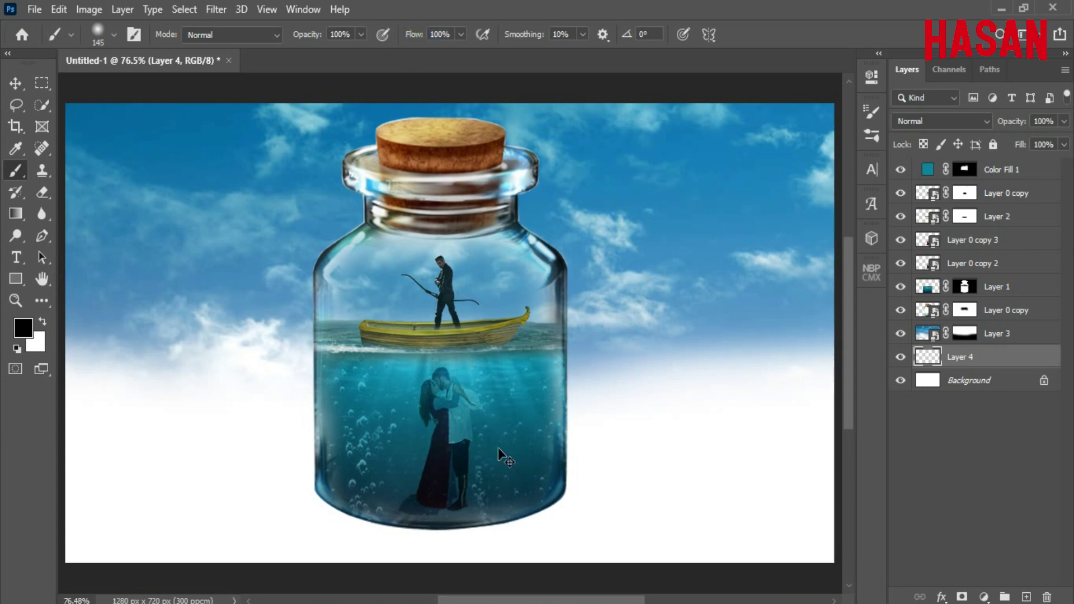
{"action": "key", "text": "ctrl+minus"}
{"action": "left_click_drag", "start_coordinate": [482, 404], "coordinate": [498, 407]}
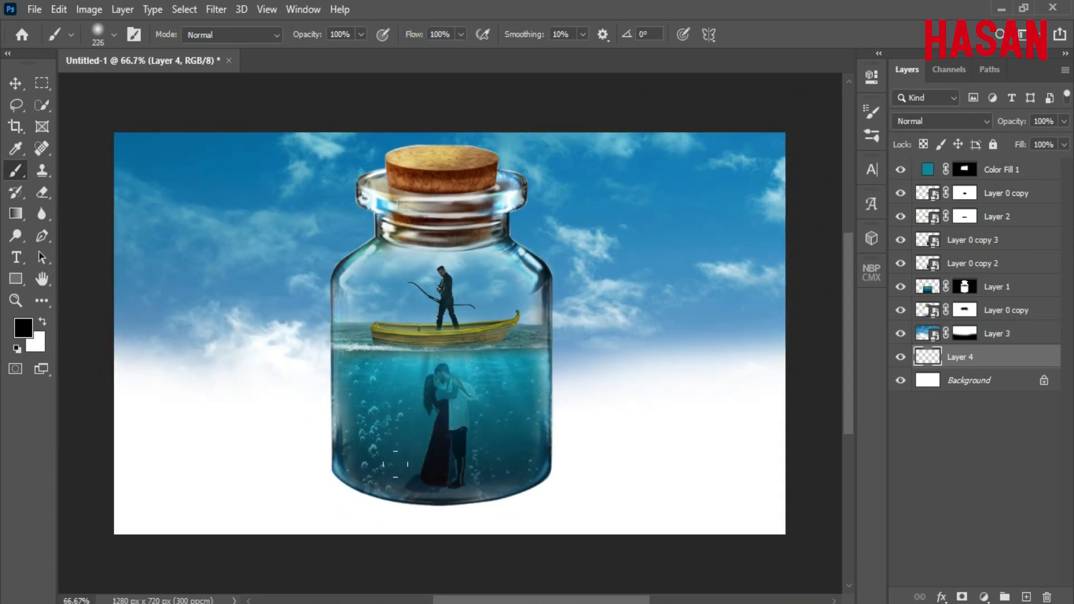
{"action": "left_click_drag", "start_coordinate": [412, 442], "coordinate": [414, 438]}
{"action": "key", "text": "v"}
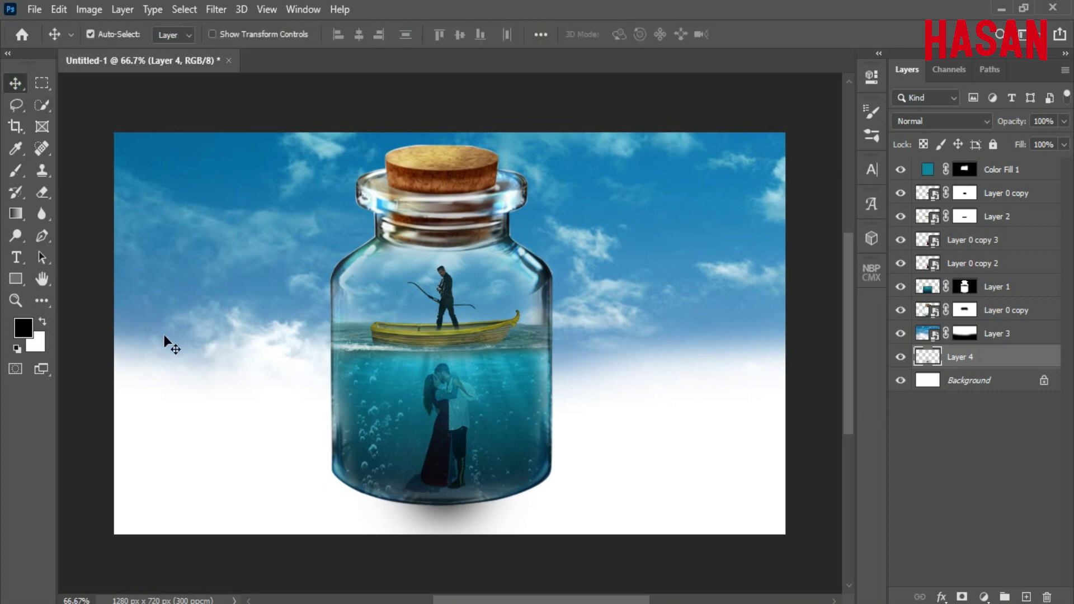
Step: Flatten and widen the shadow spot to 240.44% width and 61.54% height, placing it beneath the bottle's base
{"action": "key", "text": "ctrl+t"}
{"action": "left_click_drag", "start_coordinate": [444, 534], "coordinate": [444, 454]}
{"action": "left_click_drag", "start_coordinate": [452, 418], "coordinate": [446, 492]}
{"action": "left_click_drag", "start_coordinate": [535, 494], "coordinate": [668, 450]}
{"action": "left_click_drag", "start_coordinate": [489, 505], "coordinate": [493, 505]}
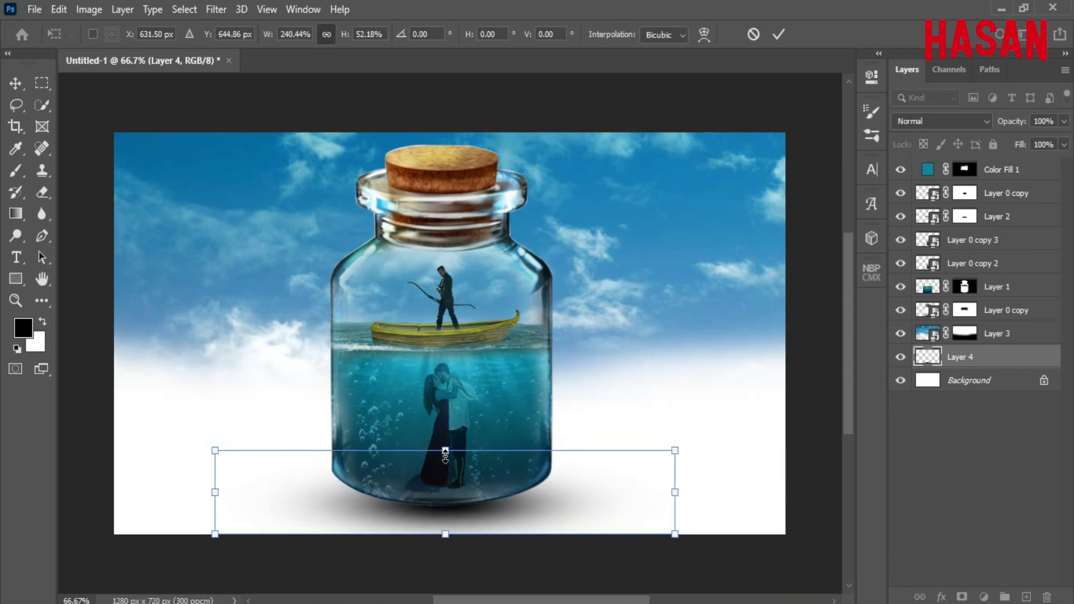
{"action": "left_click_drag", "start_coordinate": [446, 449], "coordinate": [447, 435]}
{"action": "left_click_drag", "start_coordinate": [465, 480], "coordinate": [465, 478]}
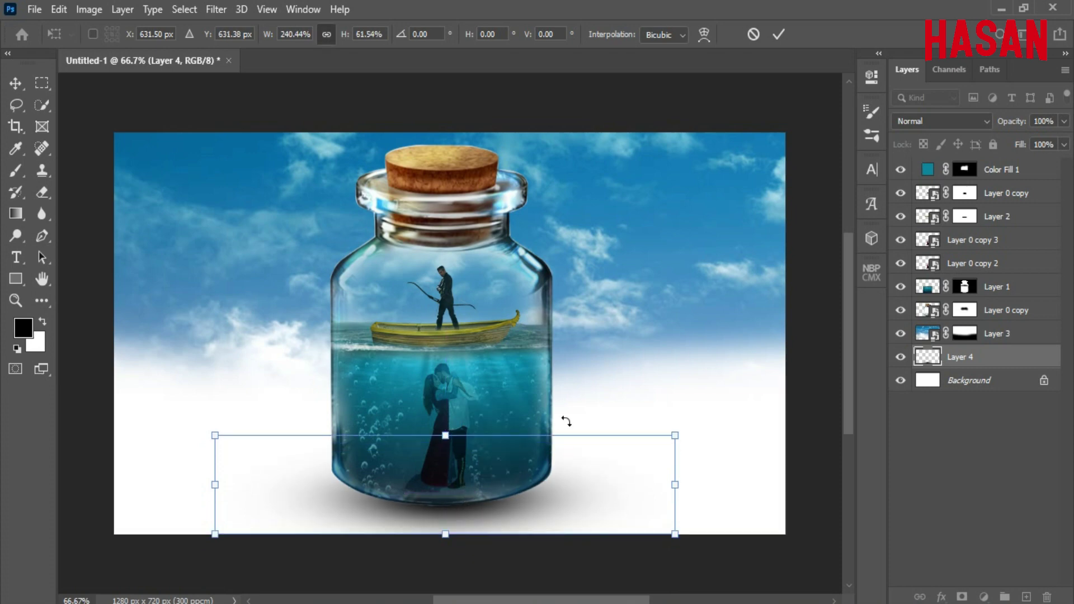
Step: Nudge the shadow left to X 624 px to centre it under the bottle and apply the transformation
{"action": "key", "text": "Left"}
{"action": "key", "text": "Left"}
{"action": "key", "text": "Left"}
{"action": "key", "text": "Left"}
{"action": "key", "text": "Left"}
{"action": "key", "text": "Left"}
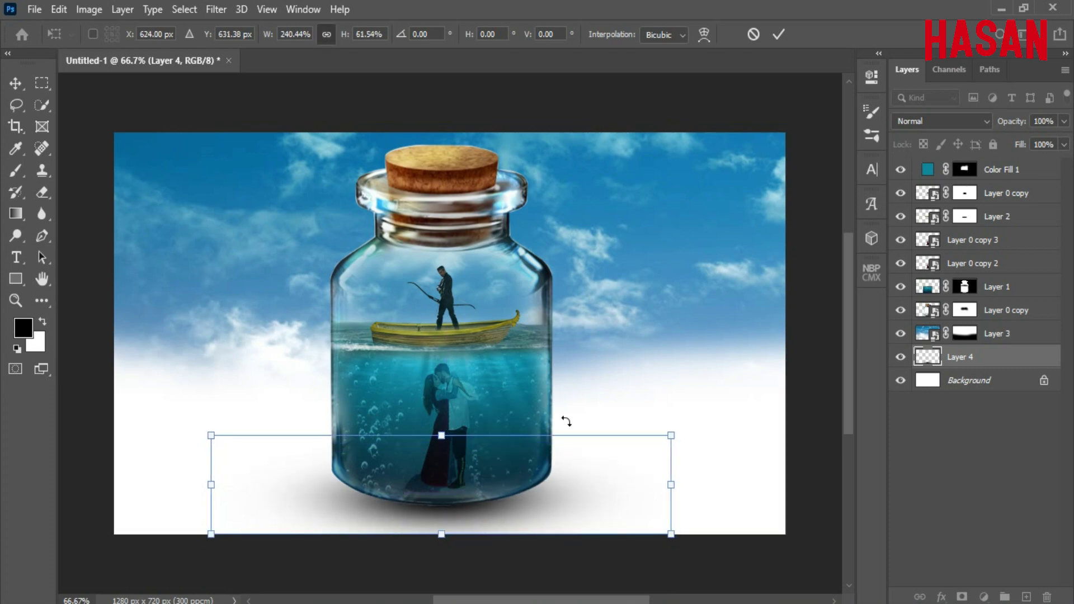
{"action": "left_click", "coordinate": [780, 34]}
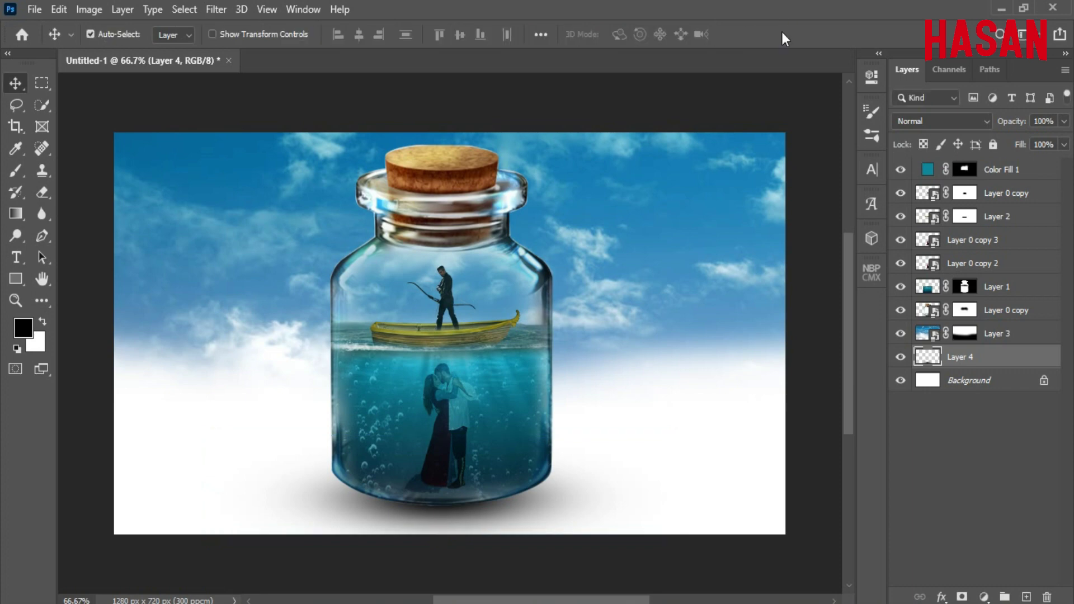
{"action": "key", "text": "ctrl+minus"}
{"action": "key", "text": "ctrl+minus"}
{"action": "key", "text": "ctrl+0"}
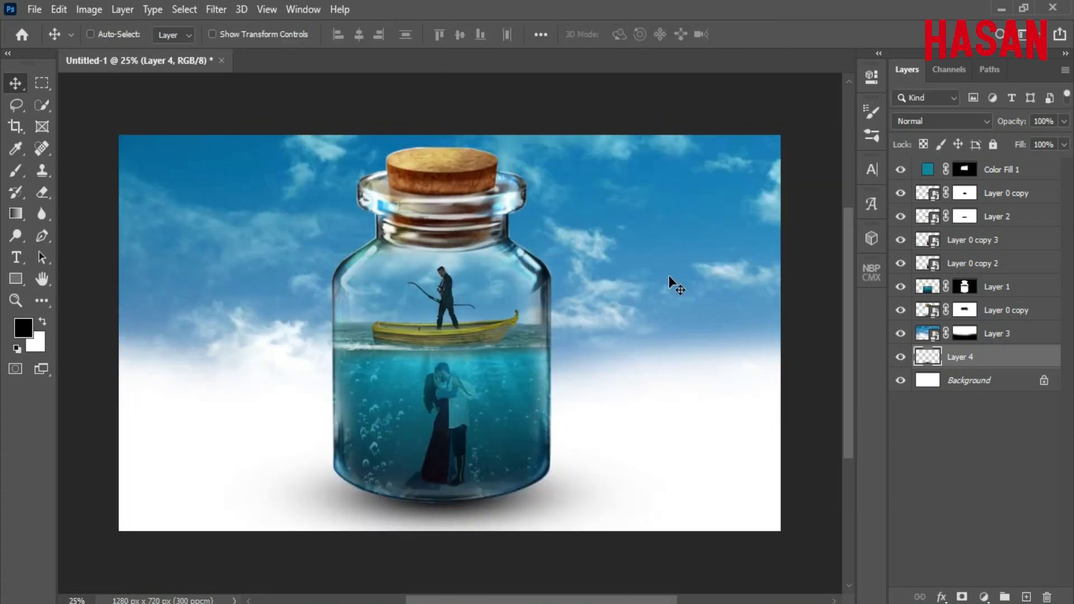
{"action": "key", "text": "ctrl+minus"}
{"action": "key", "text": "ctrl+minus"}
{"action": "key", "text": "ctrl+0"}
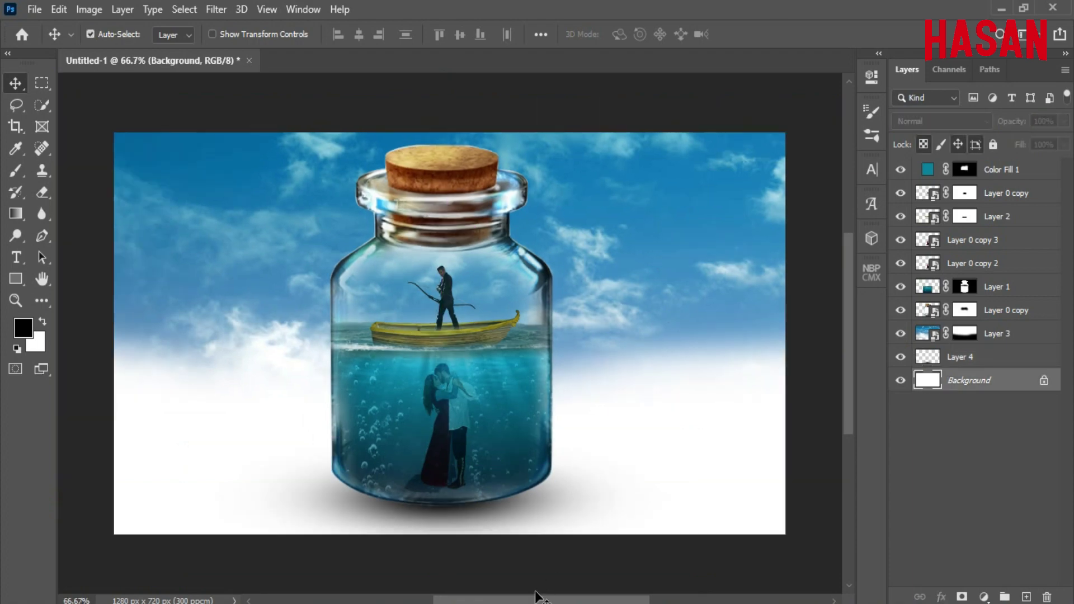
Step: Copy the desert stock image into the bottle composition directly above the Background layer and minimise its source window
{"action": "left_click", "coordinate": [916, 551]}
{"action": "left_click_drag", "start_coordinate": [769, 71], "coordinate": [813, 56]}
{"action": "left_click_drag", "start_coordinate": [722, 414], "coordinate": [288, 352]}
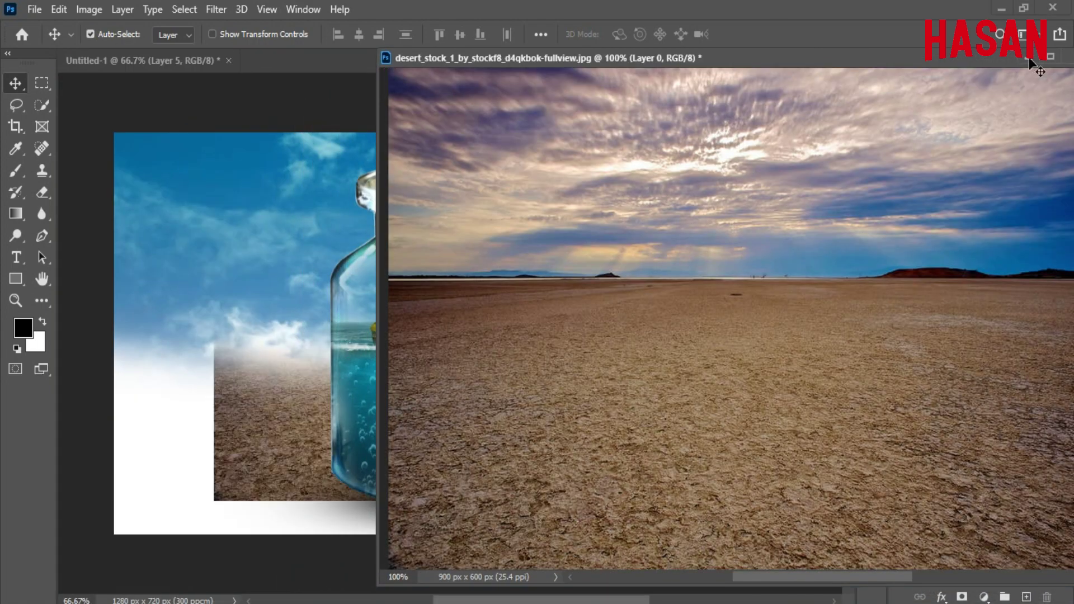
{"action": "left_click", "coordinate": [1029, 58]}
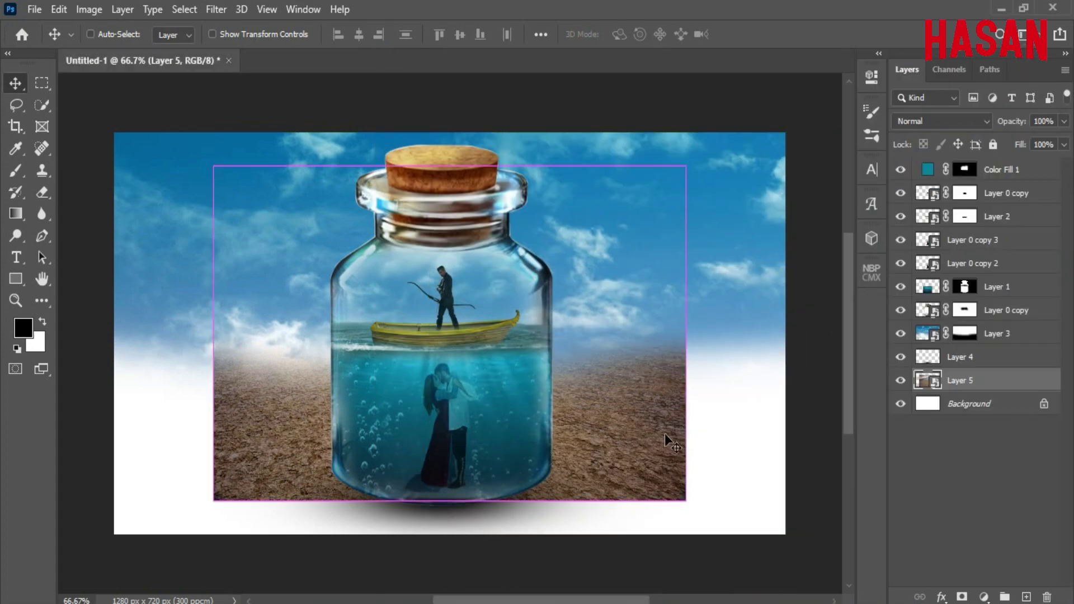
Step: Scale the desert layer to 4.92% so the ground spans the full canvas width
{"action": "key", "text": "ctrl+t"}
{"action": "key", "text": "ctrl+minus"}
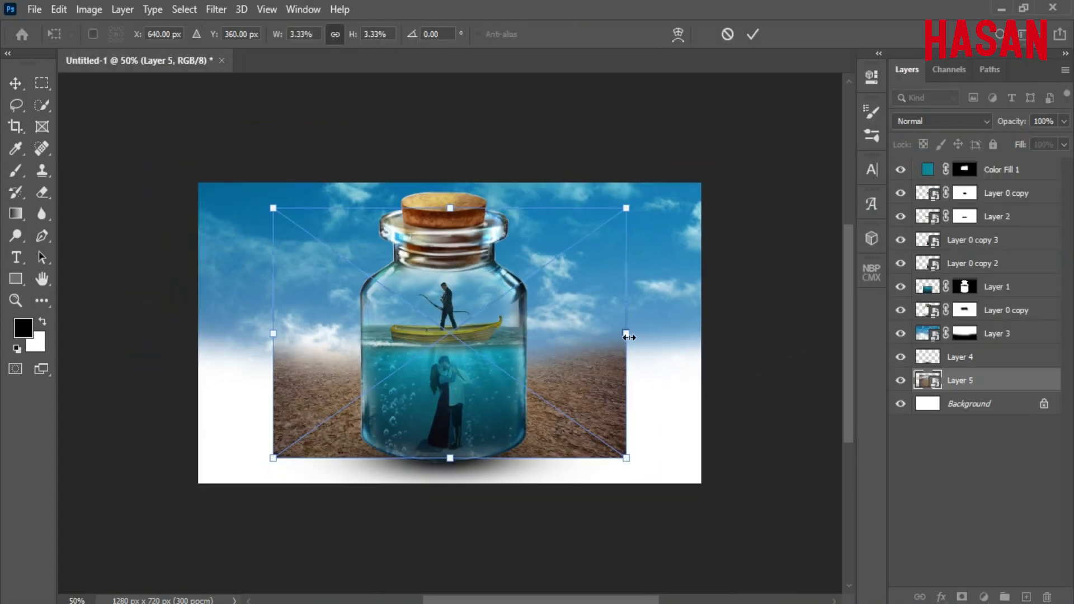
{"action": "left_click_drag", "start_coordinate": [627, 334], "coordinate": [711, 334]}
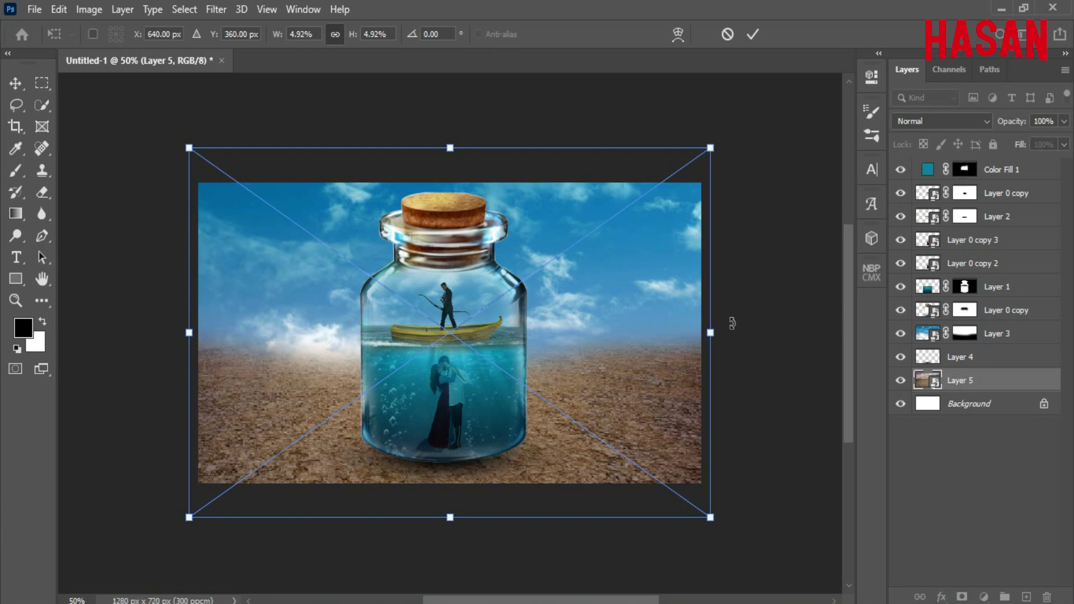
{"action": "left_click", "coordinate": [753, 34]}
{"action": "key", "text": "ctrl+0"}
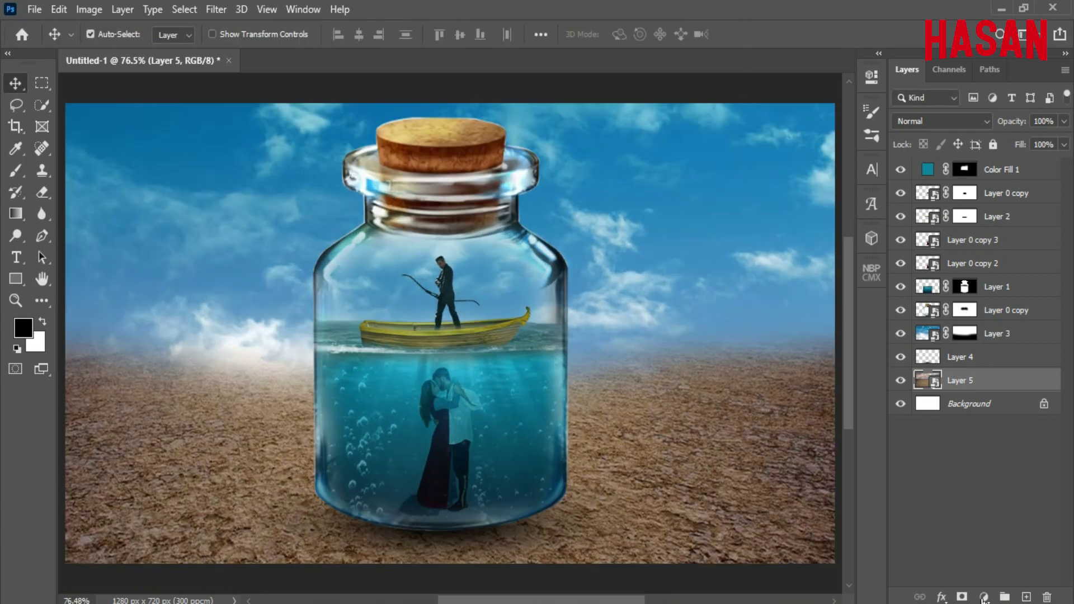
Step: Add an Exposure adjustment above the desert layer, set its exposure to +0.78 and compare the ground with and without it
{"action": "left_click", "coordinate": [984, 597]}
{"action": "left_click", "coordinate": [982, 401]}
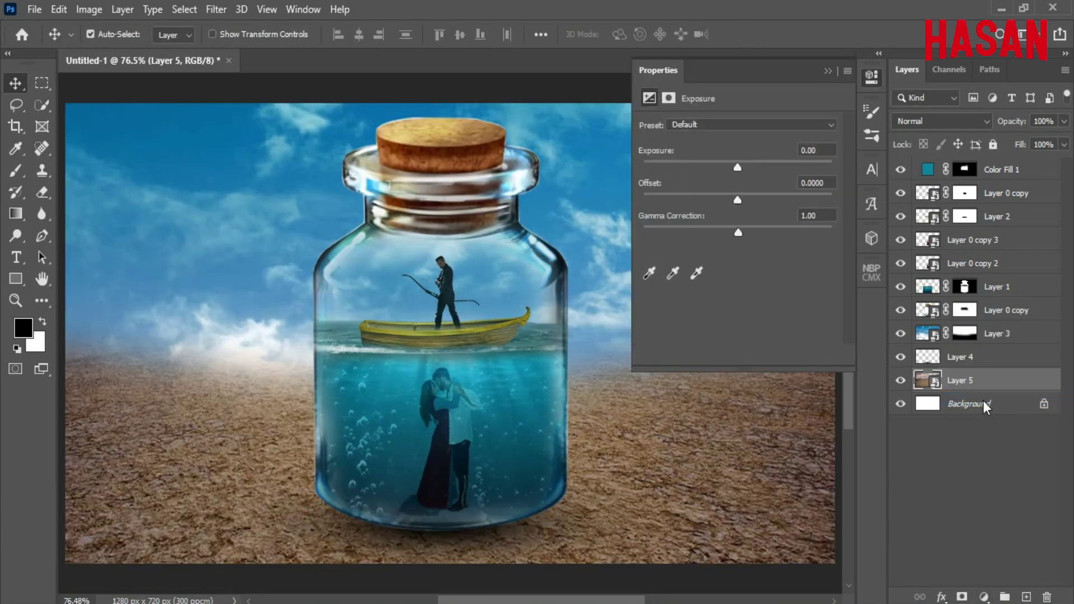
{"action": "left_click_drag", "start_coordinate": [741, 165], "coordinate": [748, 163]}
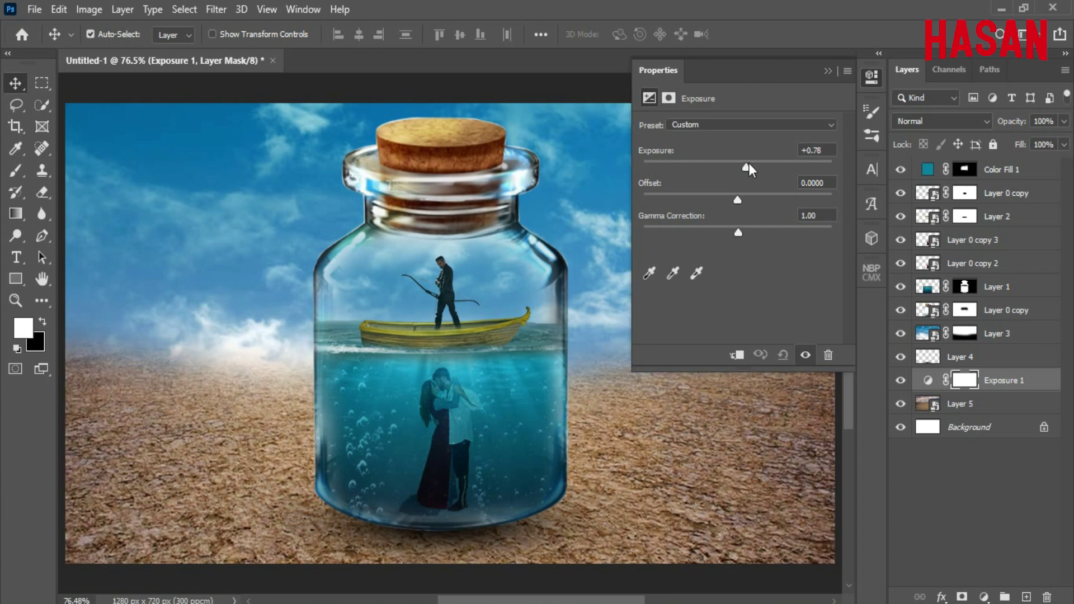
{"action": "left_click", "coordinate": [827, 71]}
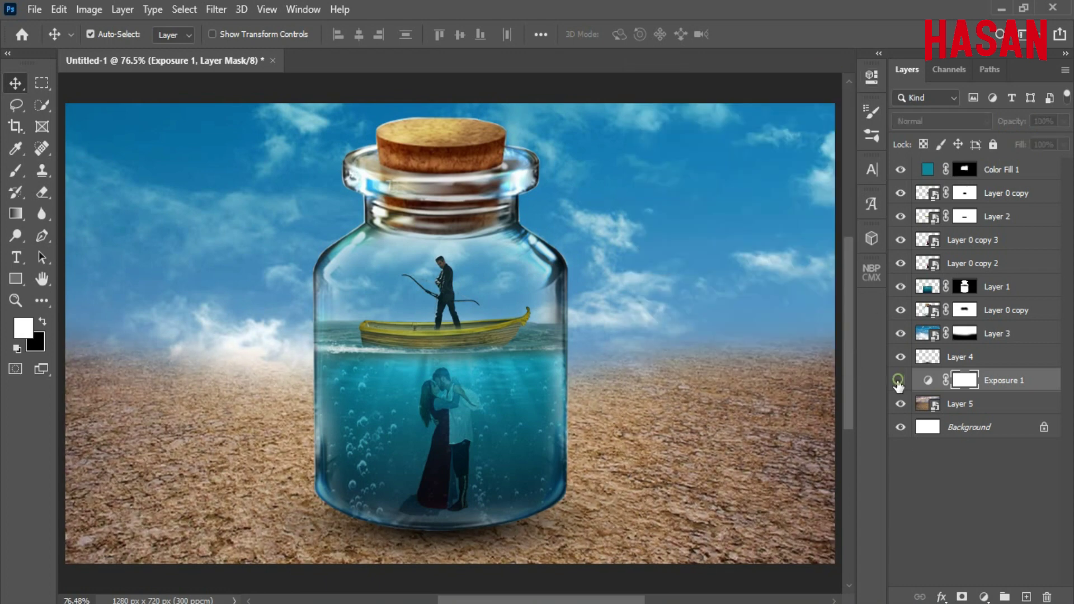
{"action": "left_click", "coordinate": [901, 380]}
{"action": "left_click", "coordinate": [901, 381]}
Step: Paint black along the horizon on the sky layer's mask with a soft brush at 50% flow, extending the desert, and compare with the sky hidden
{"action": "left_click", "coordinate": [960, 406]}
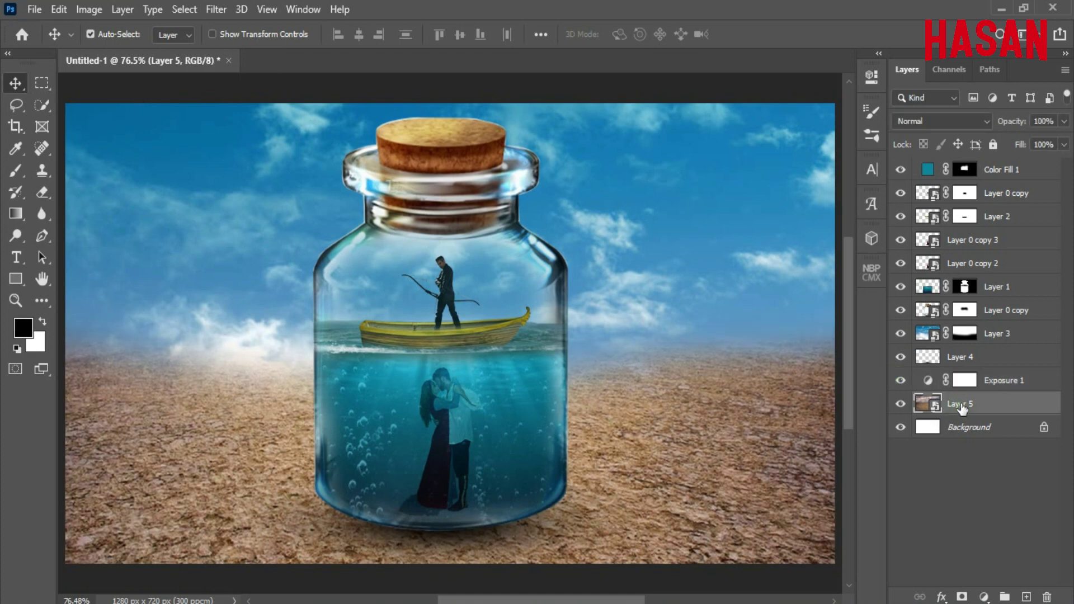
{"action": "left_click", "coordinate": [929, 335]}
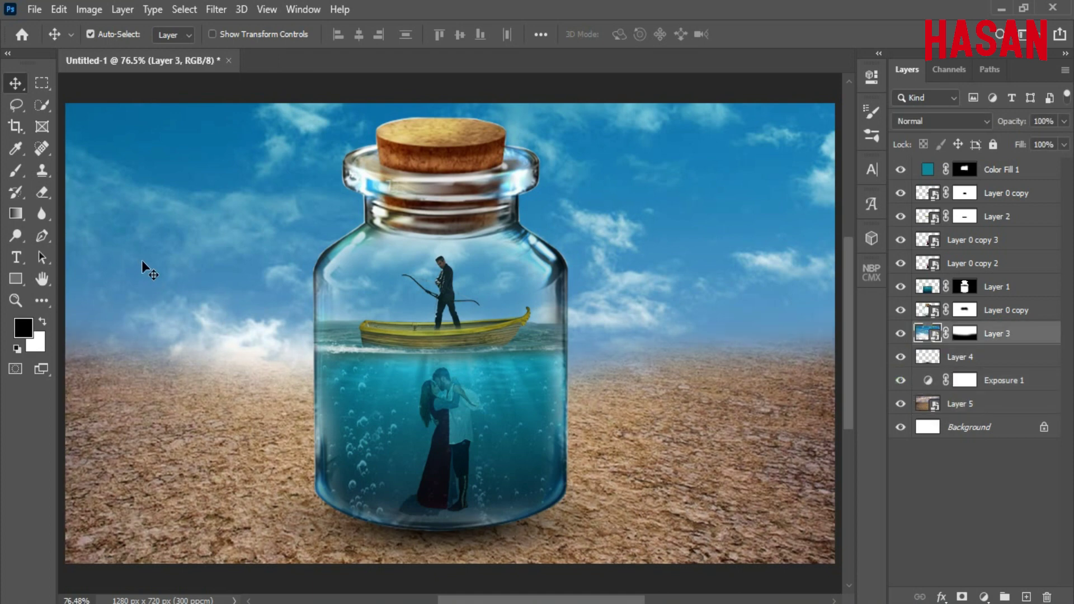
{"action": "left_click", "coordinate": [582, 460]}
{"action": "key", "text": "ctrl"}
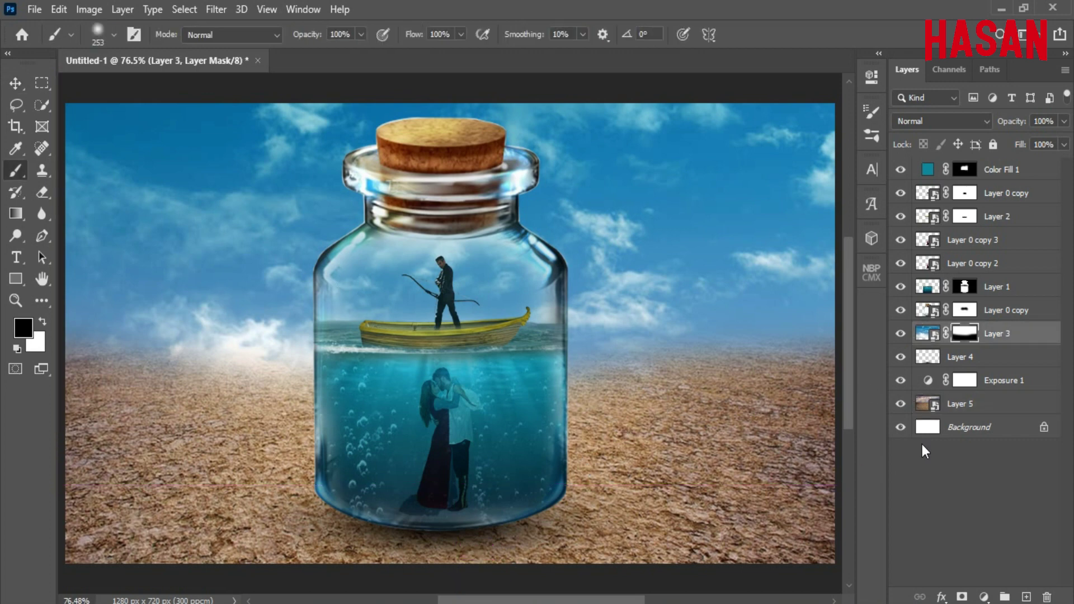
{"action": "key", "text": "v"}
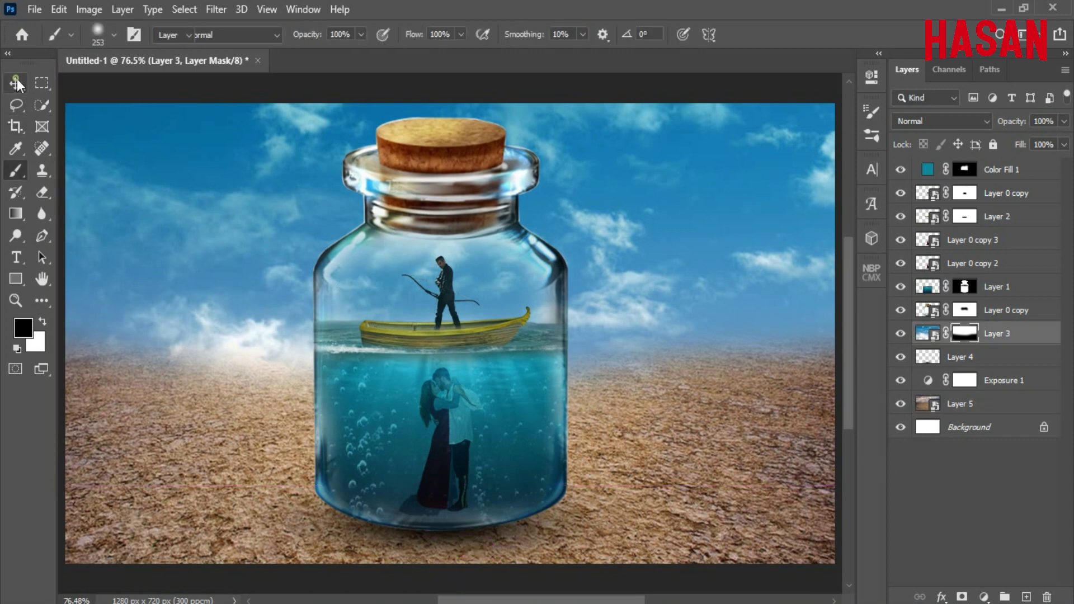
{"action": "left_click", "coordinate": [927, 333]}
{"action": "left_click", "coordinate": [963, 335]}
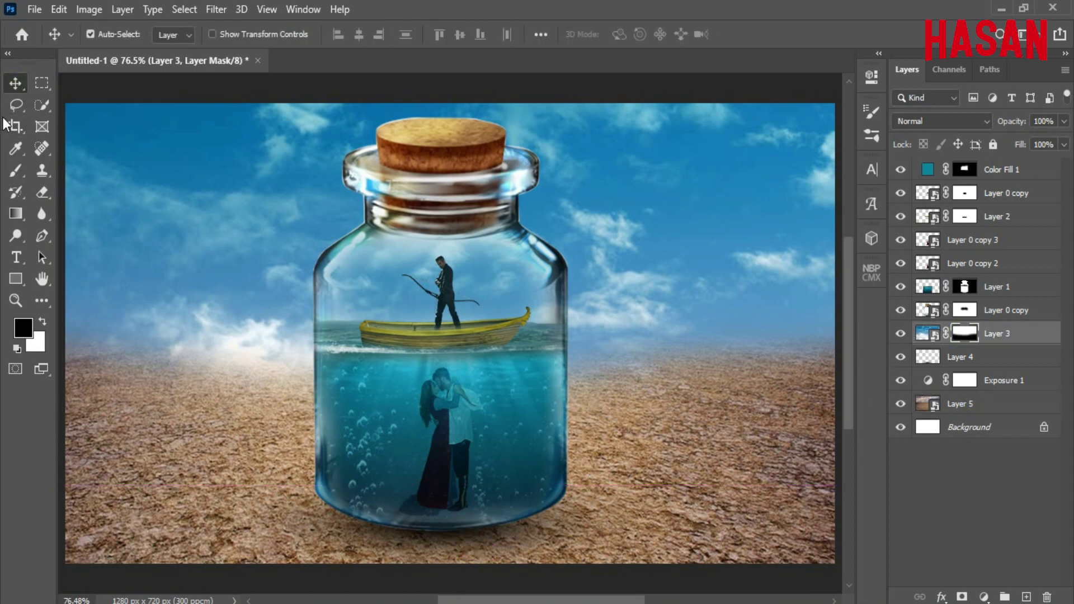
{"action": "key", "text": "b"}
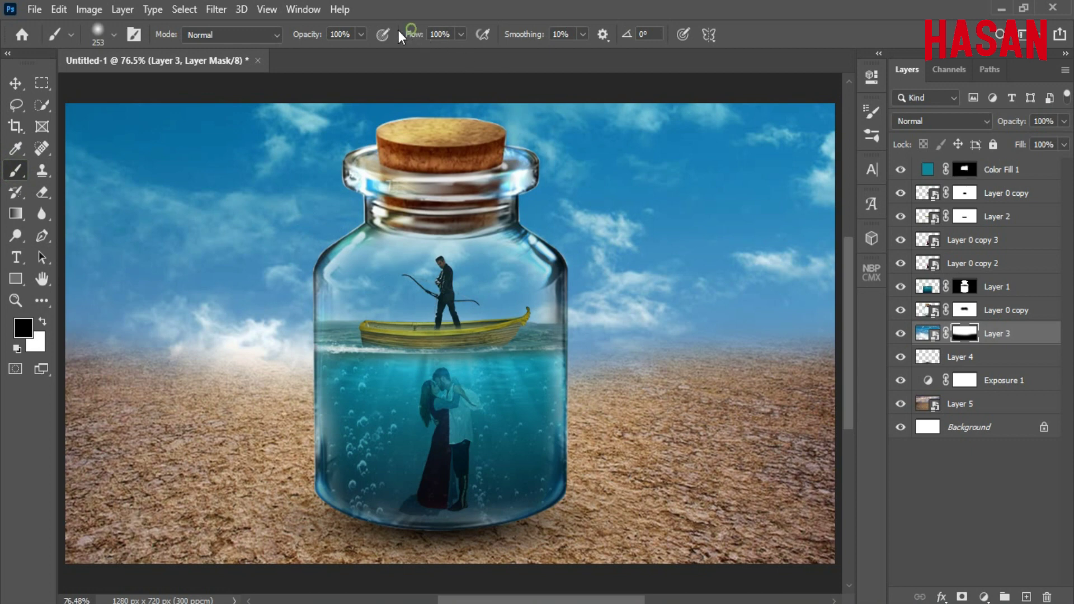
{"action": "left_click_drag", "start_coordinate": [410, 33], "coordinate": [372, 36]}
{"action": "mouse_move", "coordinate": [160, 386]}
{"action": "left_mouse_down"}
{"action": "mouse_move", "coordinate": [404, 376]}
{"action": "mouse_move", "coordinate": [218, 366]}
{"action": "mouse_move", "coordinate": [619, 367]}
{"action": "mouse_move", "coordinate": [195, 361]}
{"action": "mouse_move", "coordinate": [263, 344]}
{"action": "mouse_move", "coordinate": [649, 365]}
{"action": "mouse_move", "coordinate": [757, 349]}
{"action": "mouse_move", "coordinate": [458, 363]}
{"action": "mouse_move", "coordinate": [200, 361]}
{"action": "left_mouse_up"}
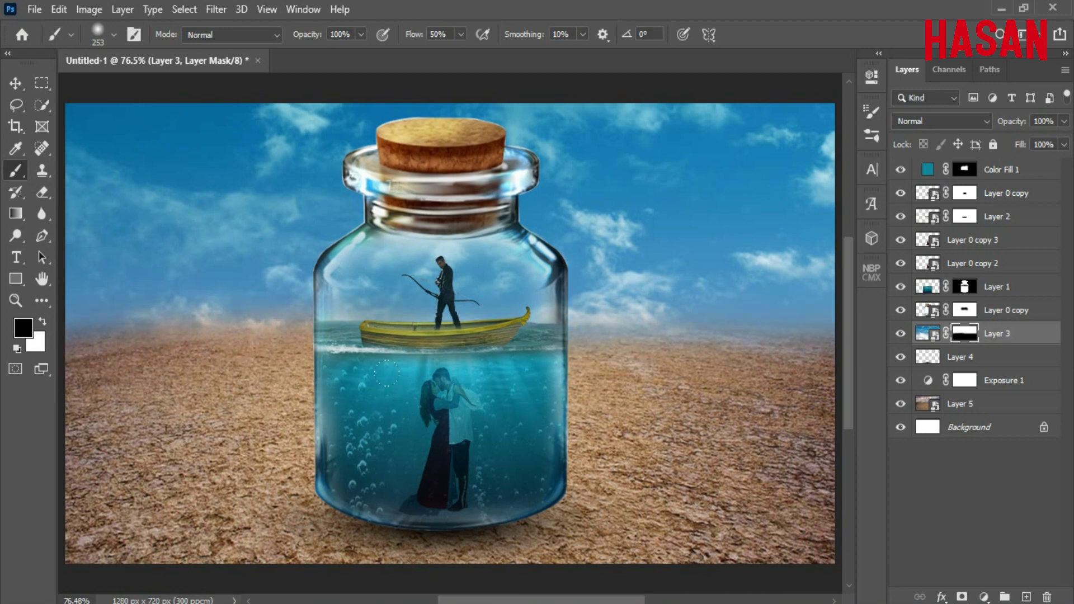
{"action": "left_click", "coordinate": [901, 334]}
{"action": "left_click", "coordinate": [901, 334]}
{"action": "key", "text": "v"}
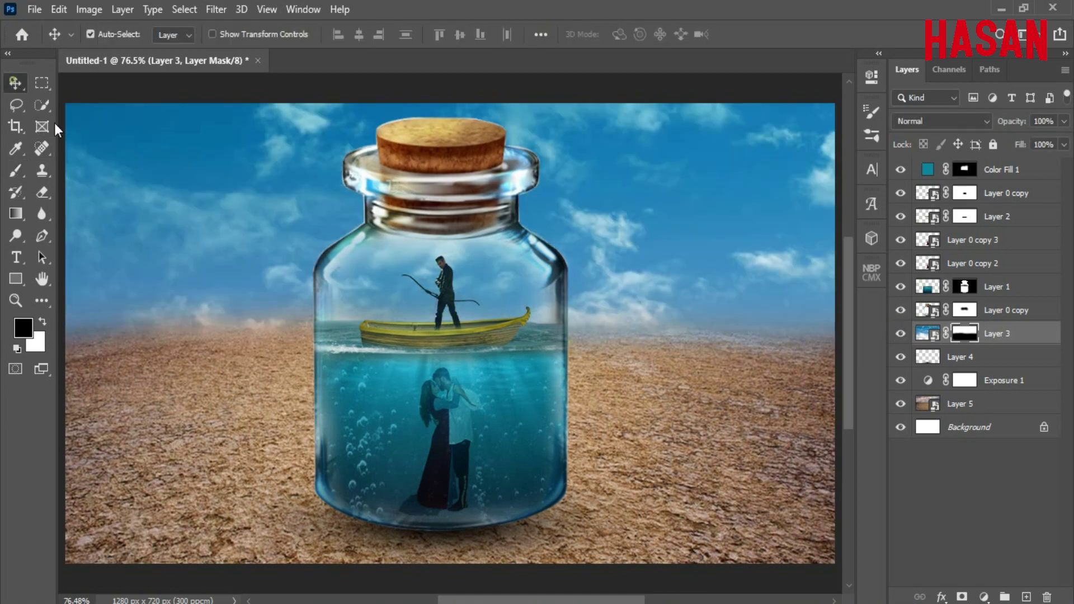
Step: Compare the ground with and without the bottle's shadow layer (Layer 4), and duplicate that layer
{"action": "key", "text": "ctrl+minus"}
{"action": "key", "text": "ctrl+plus"}
{"action": "left_click", "coordinate": [976, 361]}
{"action": "left_click", "coordinate": [901, 357]}
{"action": "left_click", "coordinate": [901, 357]}
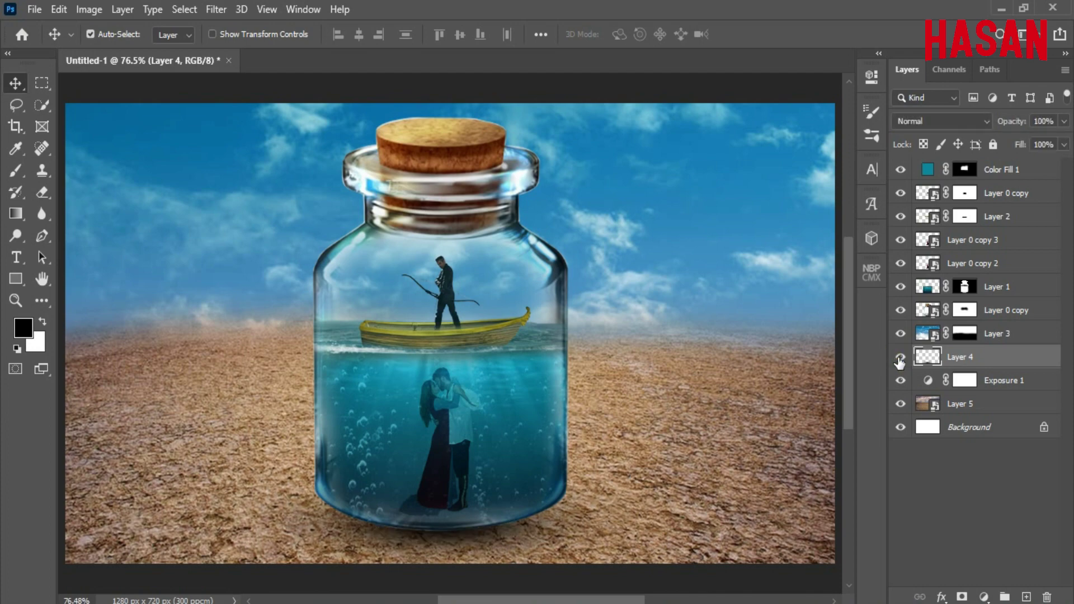
{"action": "right_click", "coordinate": [958, 361]}
{"action": "left_click", "coordinate": [827, 94]}
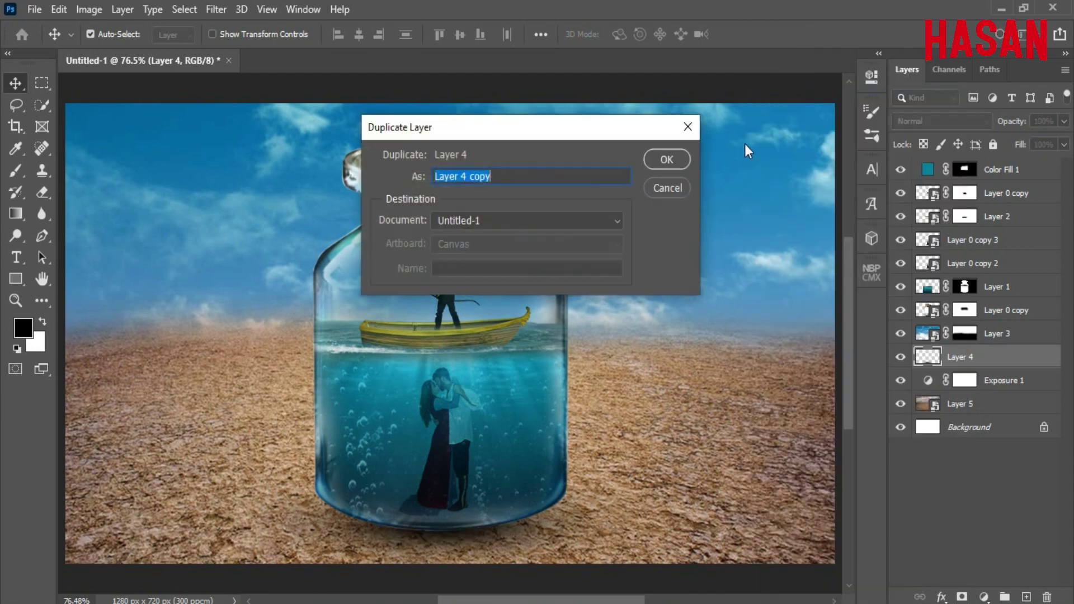
{"action": "key", "text": "Return"}
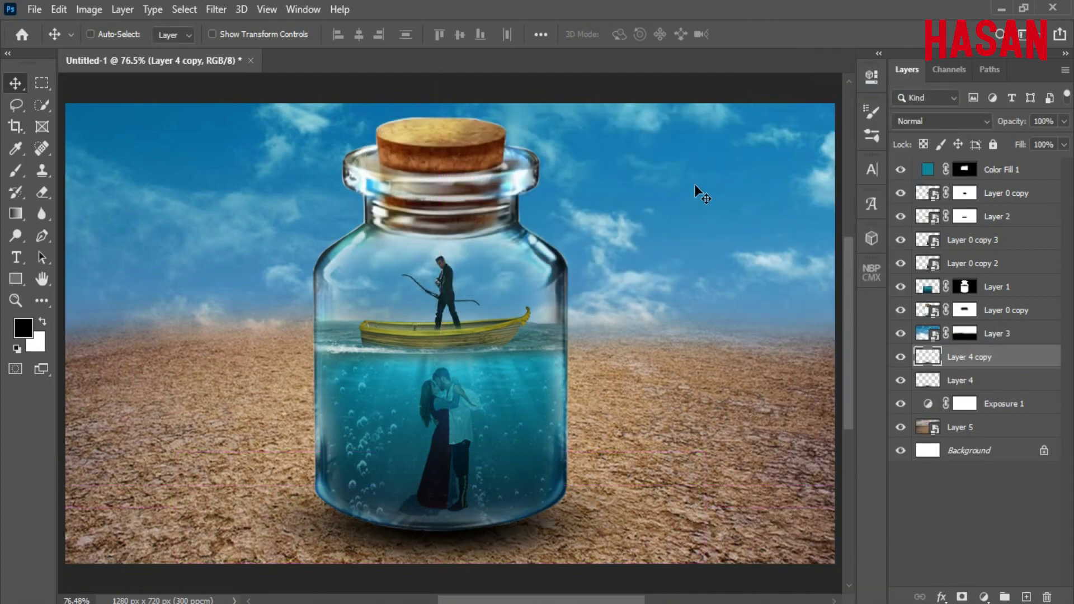
Step: Stretch the duplicated shadow layer to 146.76% width, lower its opacity to 50%, and compare the ground with and without it
{"action": "key", "text": "ctrl+t"}
{"action": "left_click_drag", "start_coordinate": [706, 511], "coordinate": [827, 508]}
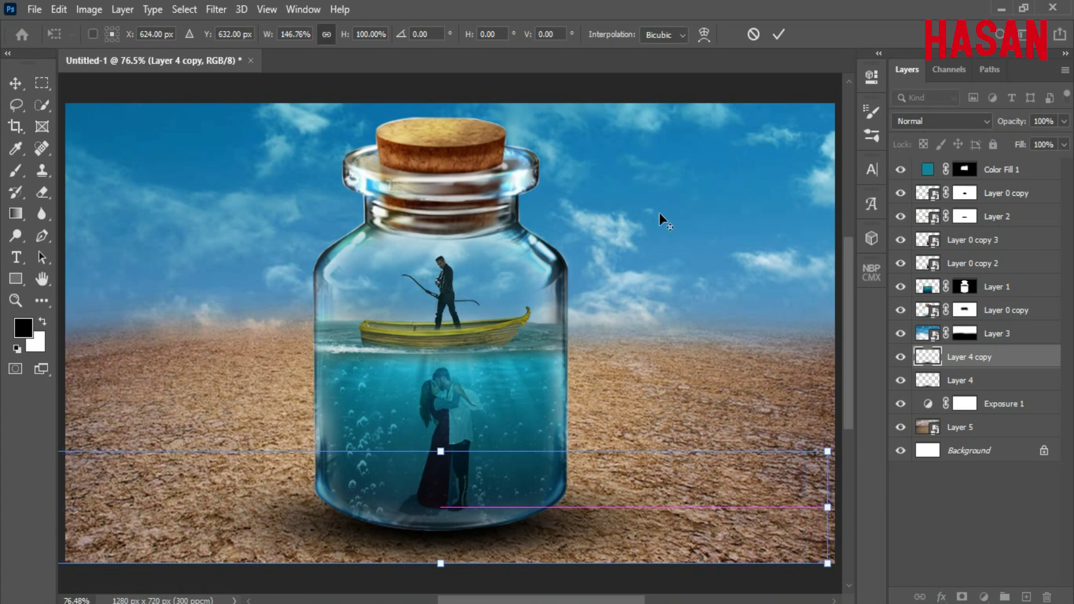
{"action": "left_click", "coordinate": [779, 34]}
{"action": "left_click_drag", "start_coordinate": [1014, 125], "coordinate": [978, 125]}
{"action": "left_click", "coordinate": [901, 357]}
{"action": "left_click", "coordinate": [900, 357]}
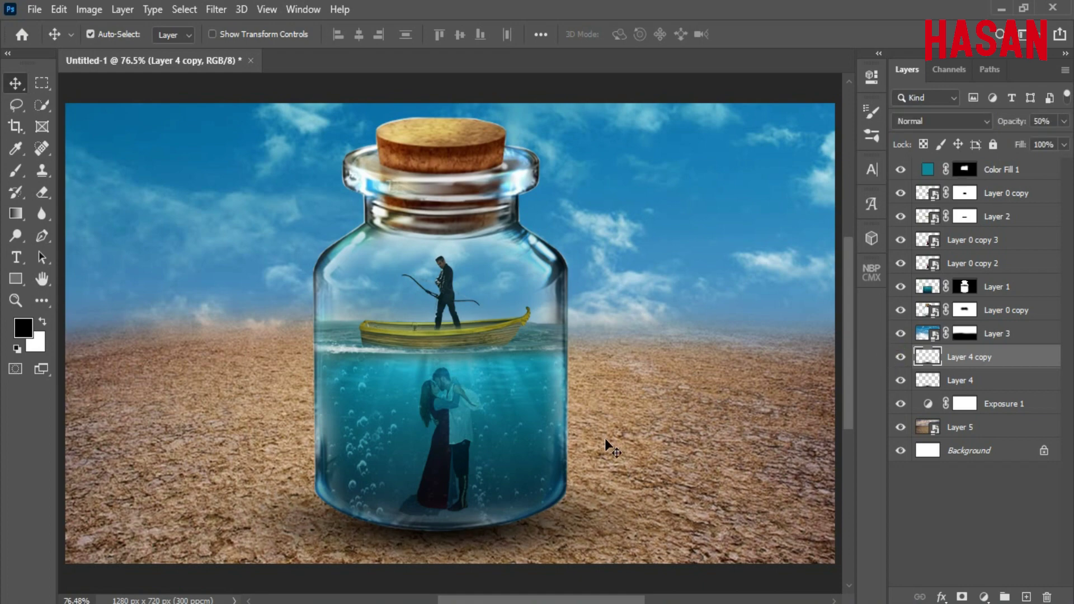
Step: Move the sky layer (Layer 3) below both bottle shadow layers, directly above the Exposure adjustment
{"action": "left_click", "coordinate": [1022, 169]}
{"action": "key", "text": "ctrl+minus"}
{"action": "key", "text": "ctrl+minus"}
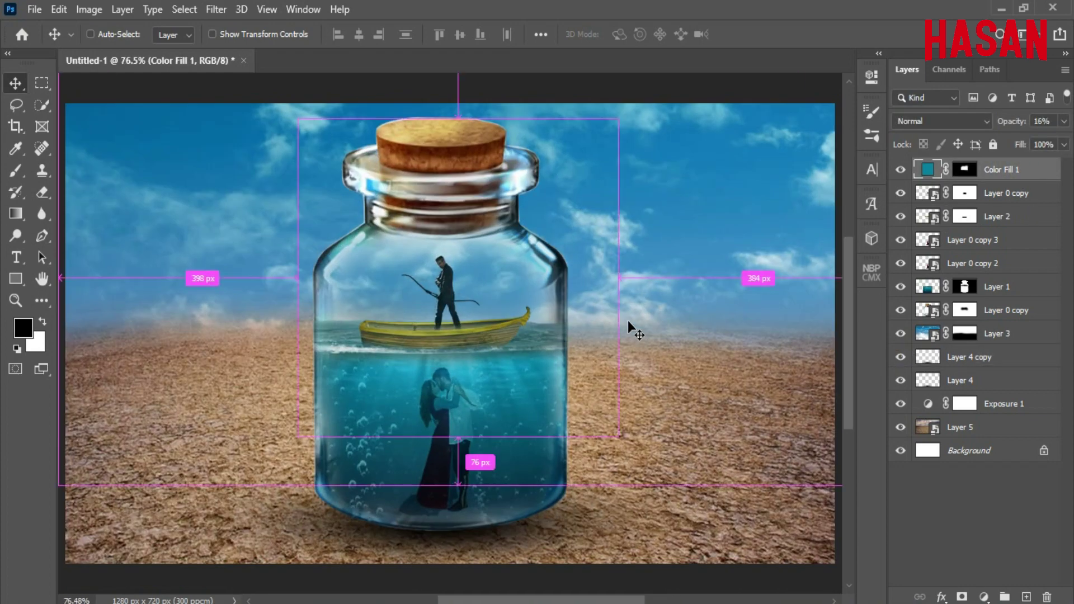
{"action": "left_click", "coordinate": [692, 308], "text": "ctrl"}
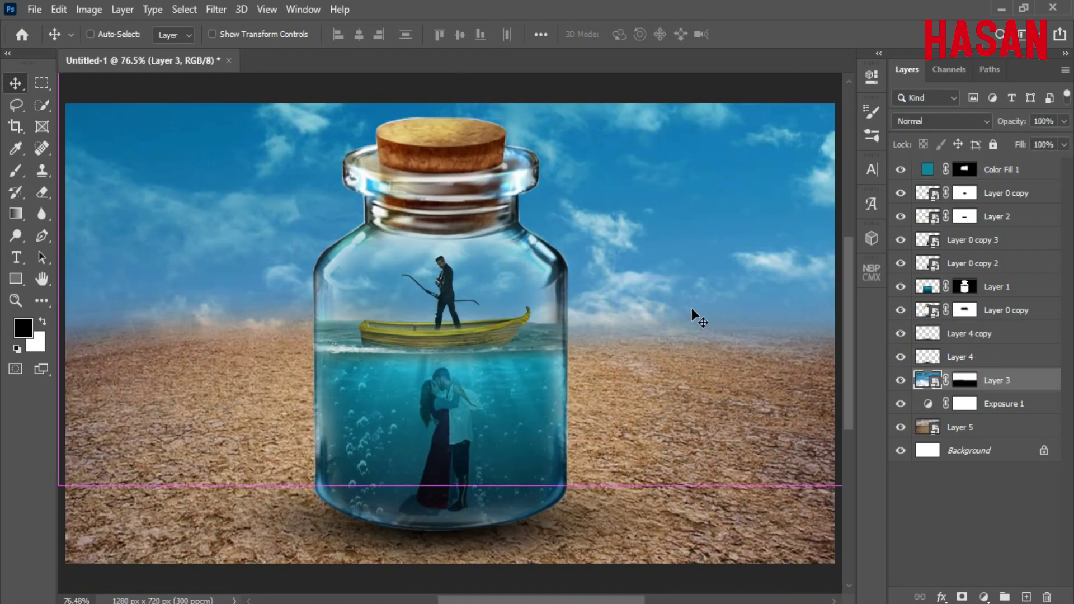
Step: Merge all layers from Color Fill 1 down to Layer 4 into one bottle layer and convert it to a Smart Object
{"action": "left_click", "coordinate": [1022, 175]}
{"action": "left_click", "coordinate": [1004, 358], "text": "shift"}
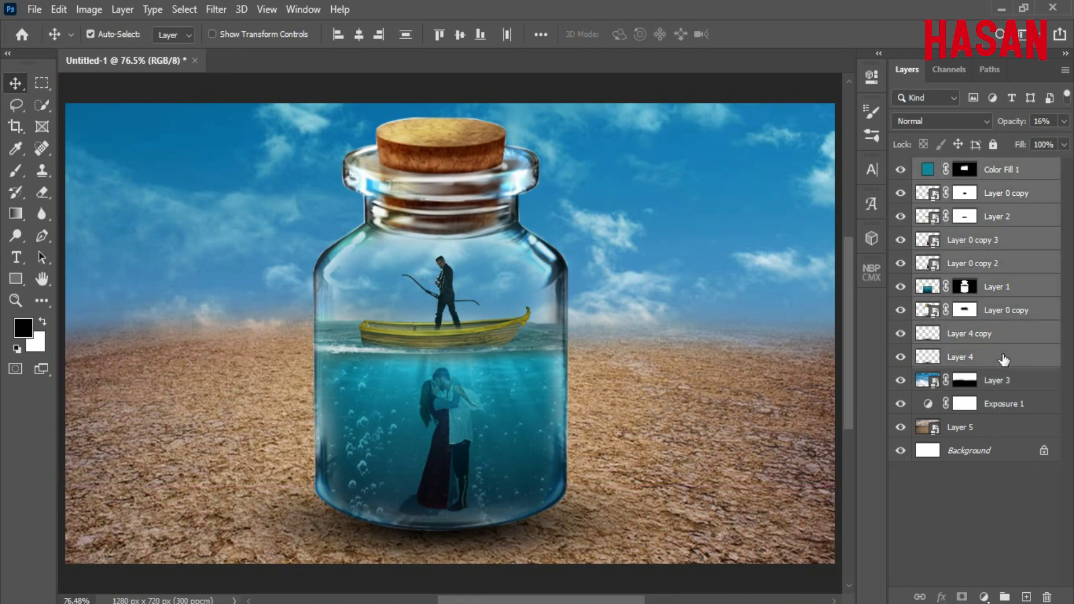
{"action": "right_click", "coordinate": [1009, 304]}
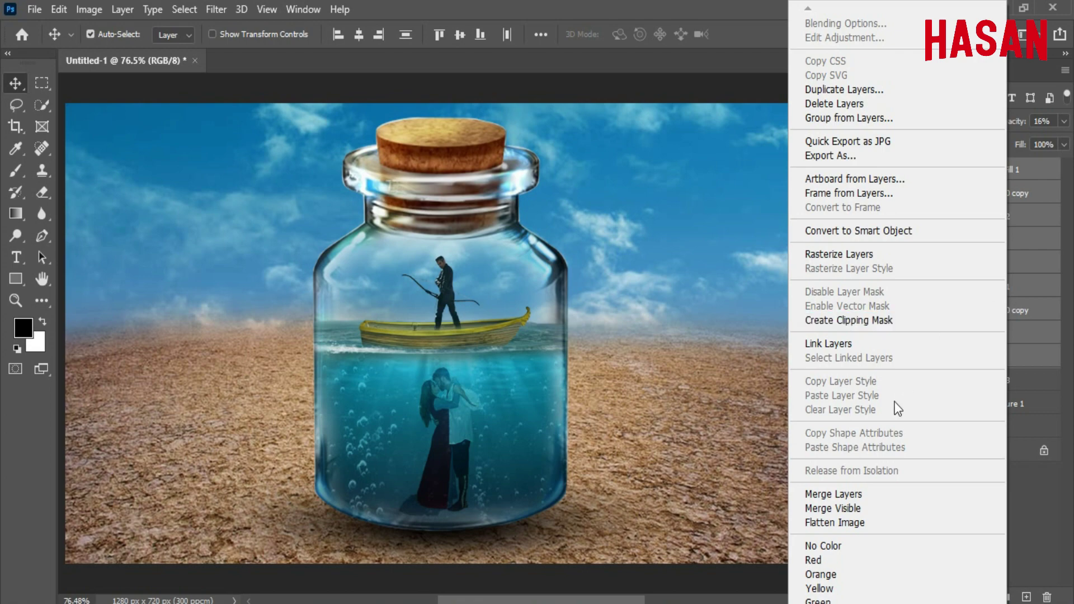
{"action": "left_click", "coordinate": [872, 495]}
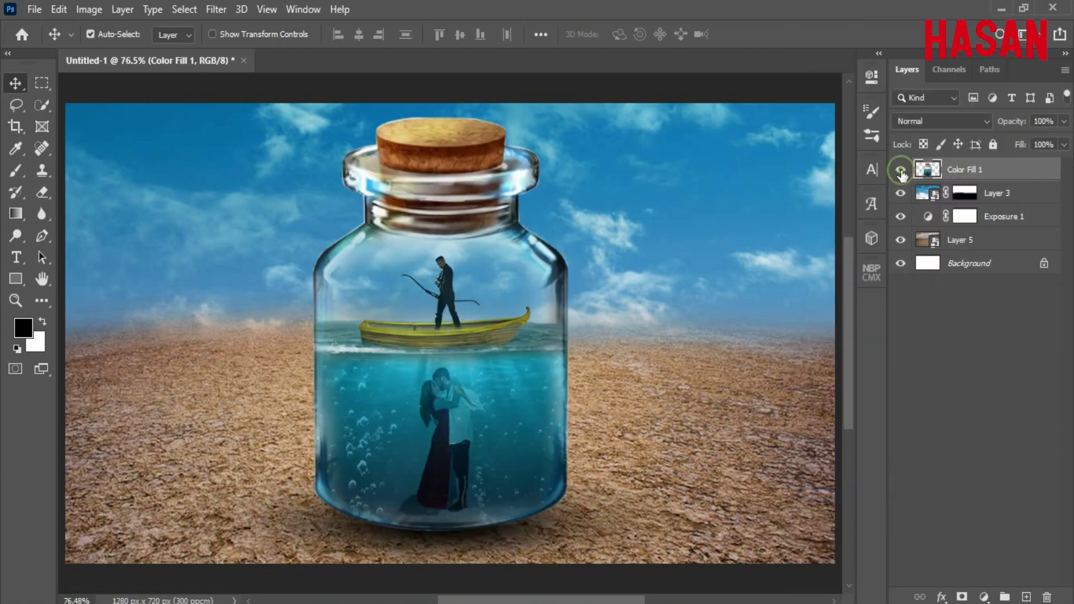
{"action": "right_click", "coordinate": [1015, 169]}
{"action": "left_click", "coordinate": [898, 232]}
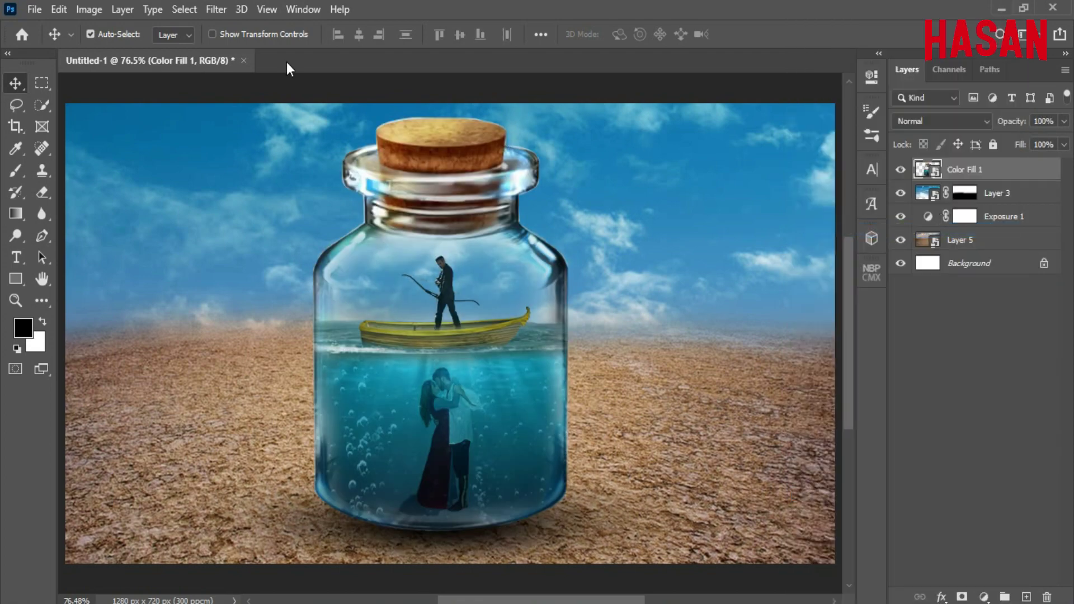
Step: Open the bottle Smart Object in the Nik Collection's Viveza 2 filter, postponing the offered update
{"action": "left_click", "coordinate": [216, 9]}
{"action": "mouse_move", "coordinate": [347, 402]}
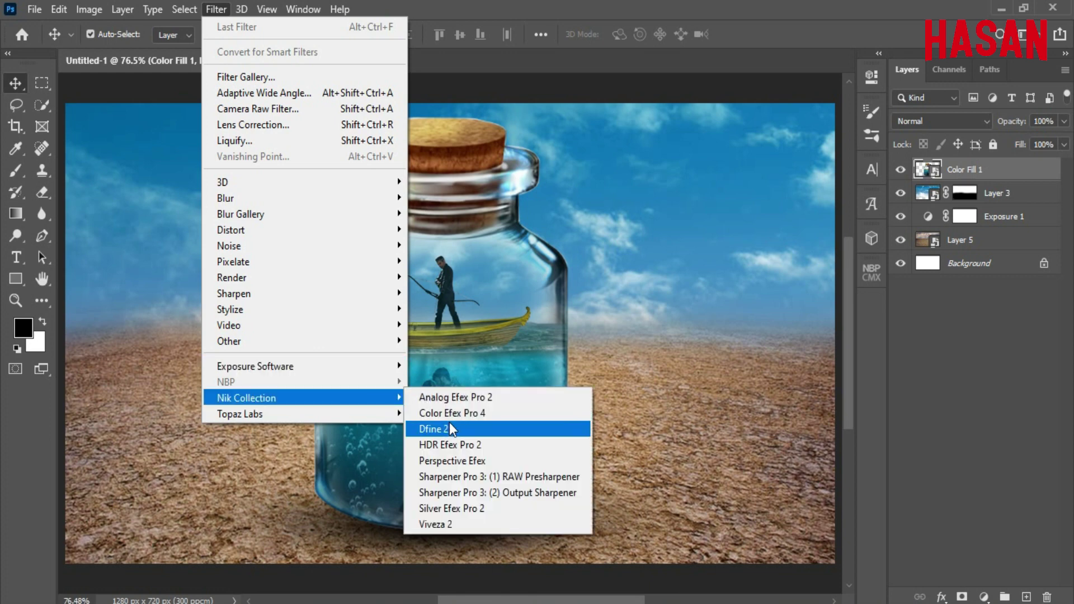
{"action": "left_click", "coordinate": [462, 519]}
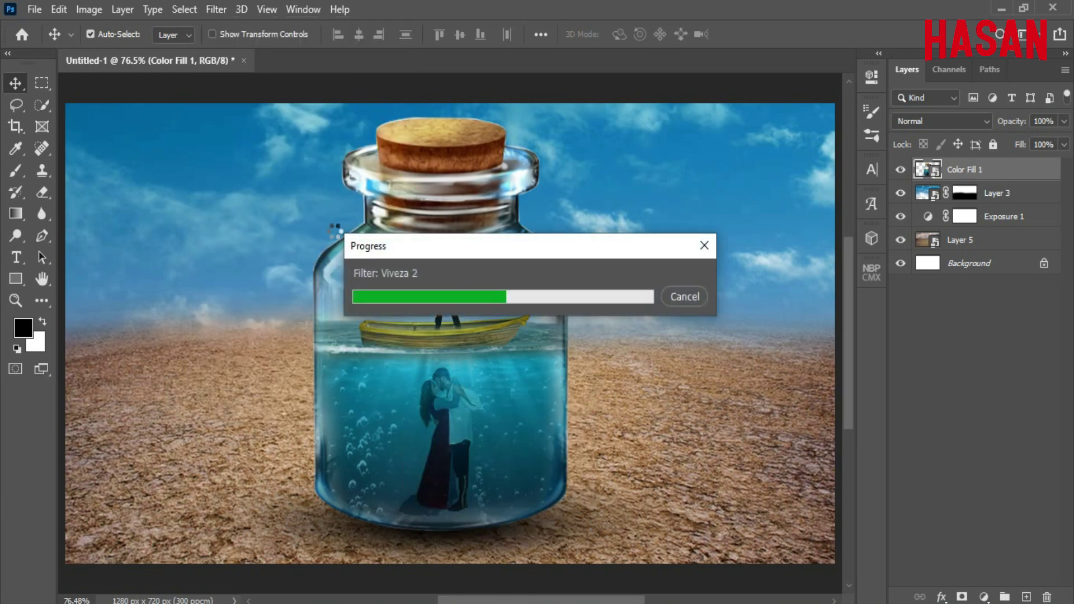
{"action": "left_click", "coordinate": [670, 364]}
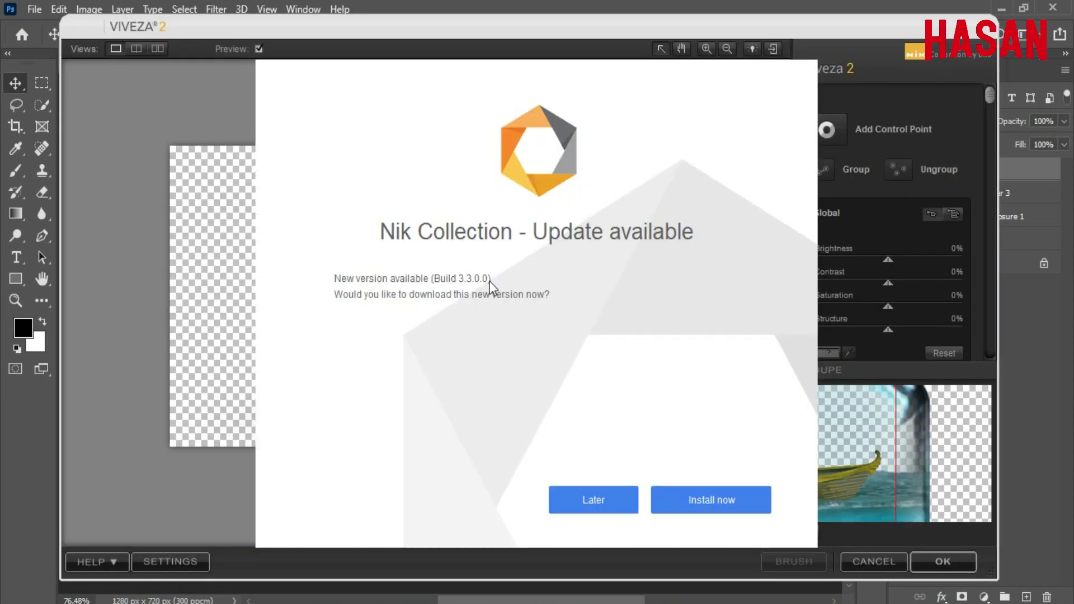
{"action": "left_click", "coordinate": [594, 500]}
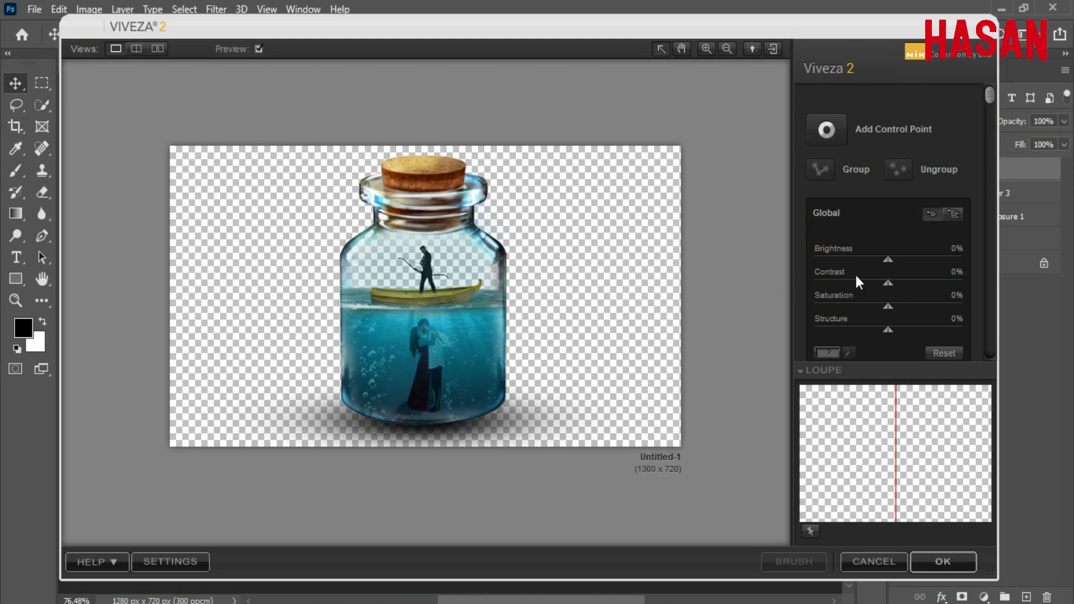
Step: Raise the bottle's global saturation and structure, apply the Viveza 2 filter, and collapse the layer's smart filter list
{"action": "left_click_drag", "start_coordinate": [992, 110], "coordinate": [995, 153]}
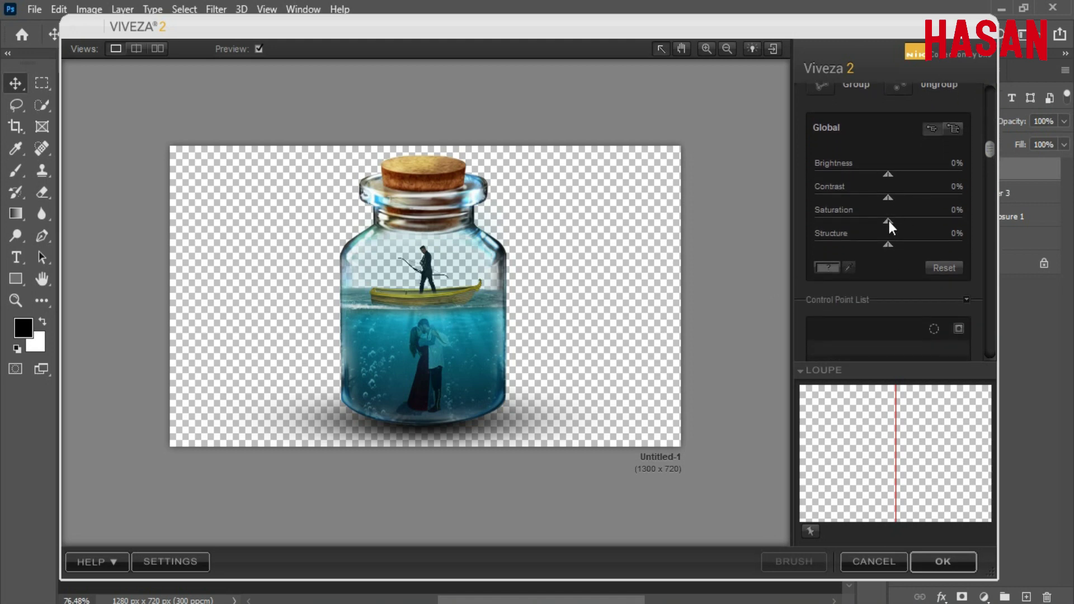
{"action": "left_click_drag", "start_coordinate": [888, 221], "coordinate": [909, 220]}
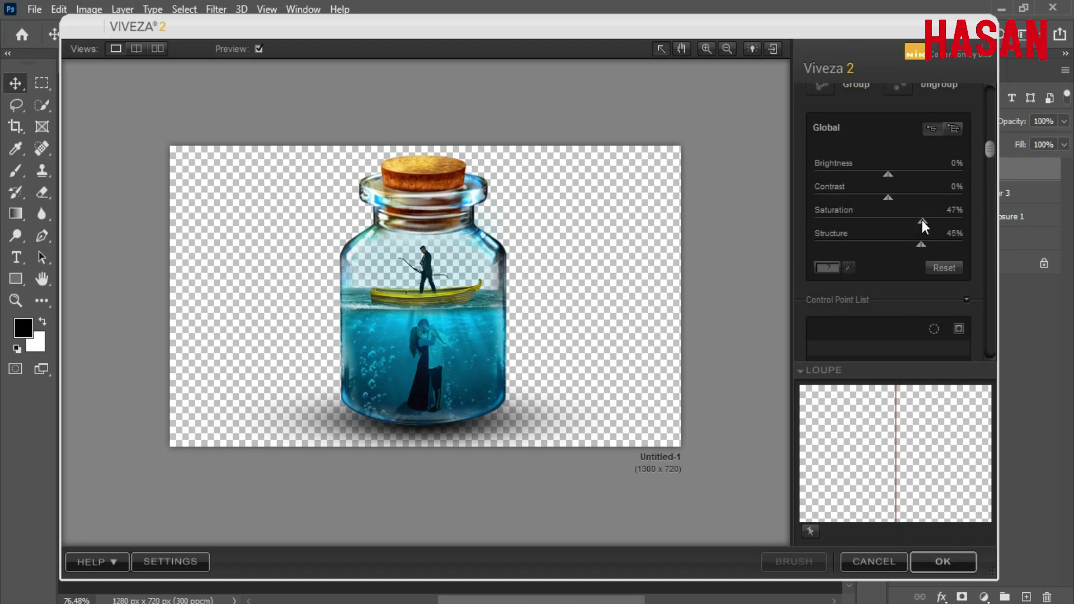
{"action": "left_click_drag", "start_coordinate": [922, 220], "coordinate": [918, 221]}
{"action": "left_click_drag", "start_coordinate": [936, 246], "coordinate": [922, 246]}
{"action": "left_click", "coordinate": [938, 562]}
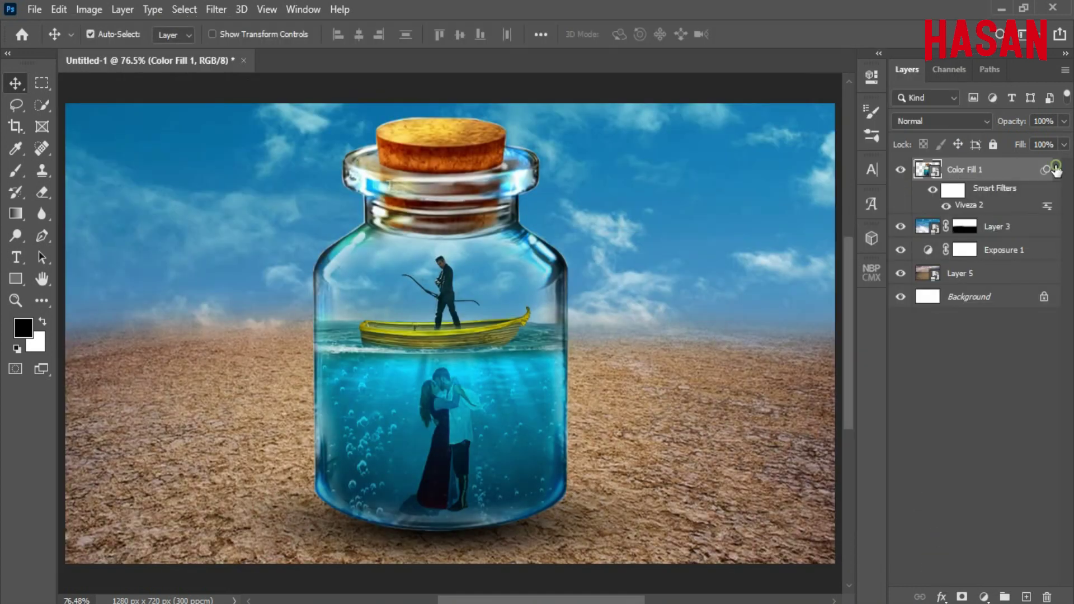
{"action": "left_click", "coordinate": [1057, 169]}
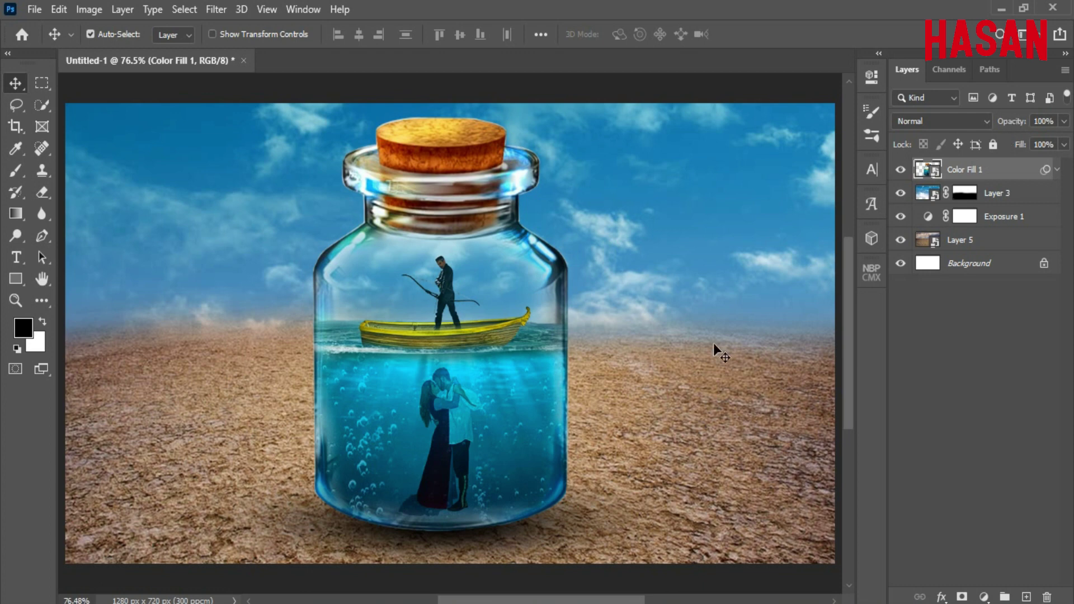
Step: Add a Color Balance adjustment above the bottle layer, setting the midtones to -26 toward cyan and +8 toward blue
{"action": "left_click", "coordinate": [985, 598]}
{"action": "left_click", "coordinate": [976, 446]}
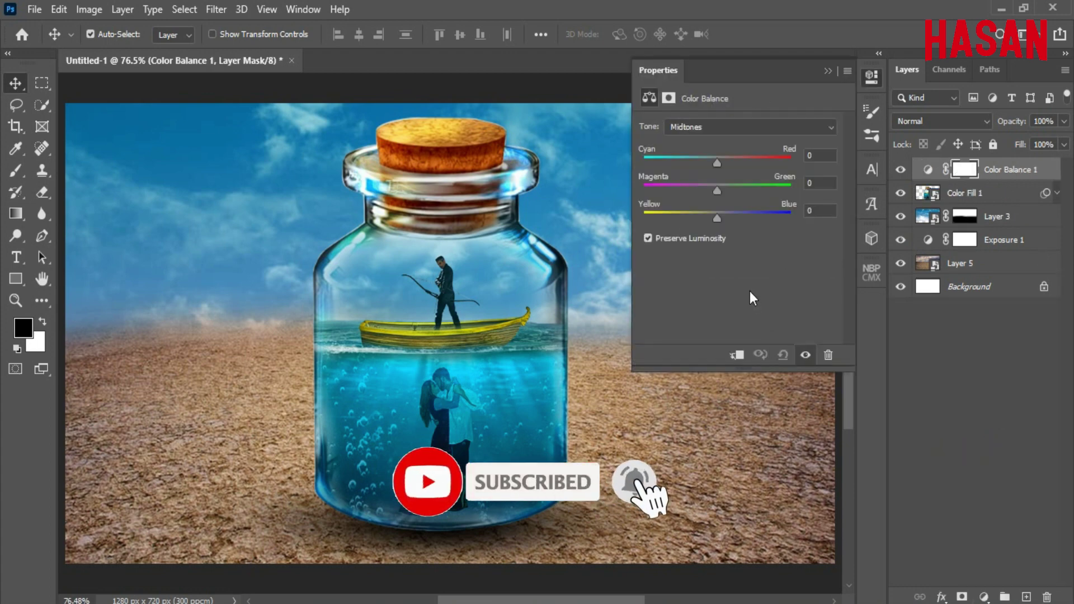
{"action": "left_click_drag", "start_coordinate": [718, 163], "coordinate": [697, 163]}
{"action": "left_click_drag", "start_coordinate": [717, 218], "coordinate": [723, 228]}
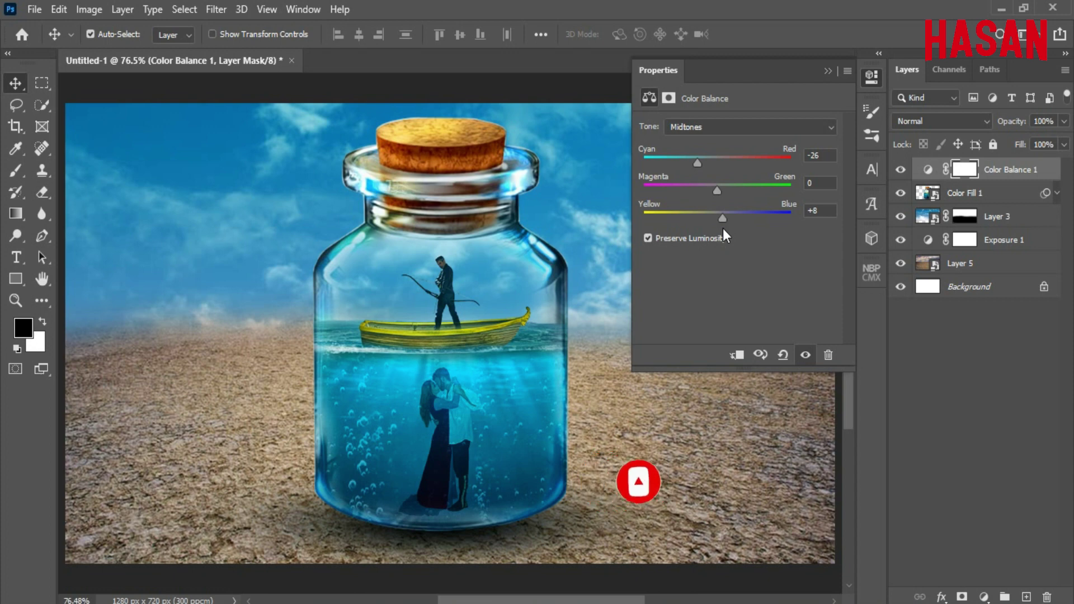
Step: Adjust the shadows tone of the Color Balance adjustment
{"action": "left_click", "coordinate": [785, 127]}
{"action": "left_click", "coordinate": [778, 140]}
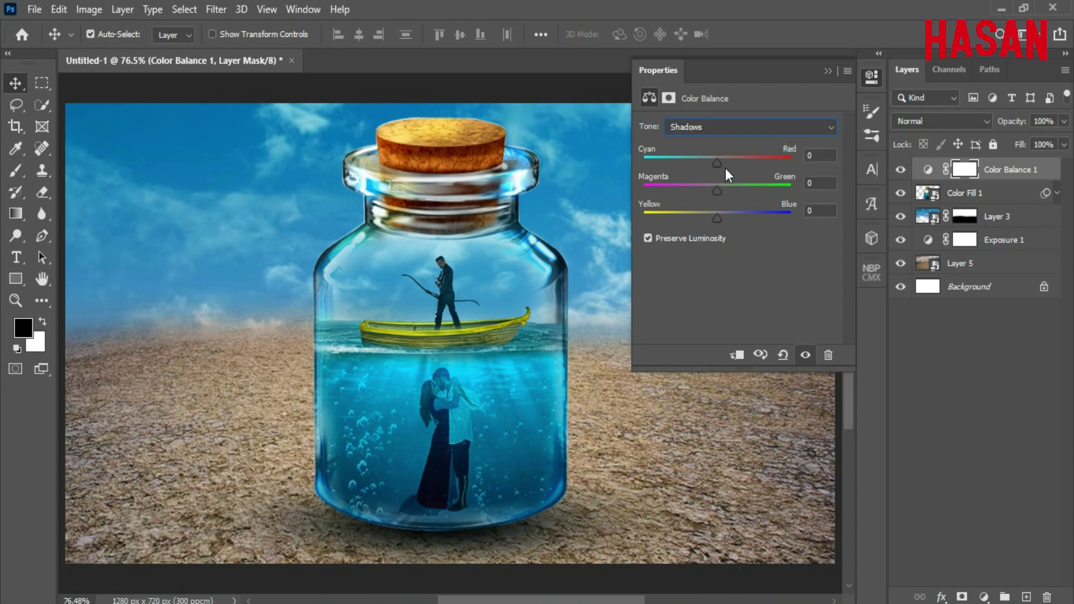
{"action": "left_click_drag", "start_coordinate": [725, 167], "coordinate": [726, 168]}
{"action": "left_click_drag", "start_coordinate": [717, 218], "coordinate": [717, 193]}
{"action": "left_click", "coordinate": [829, 72]}
Step: Add a Selective Color adjustment and set its Cyans to Magenta -11%, Yellow +28% and Black -20%
{"action": "left_click", "coordinate": [985, 597]}
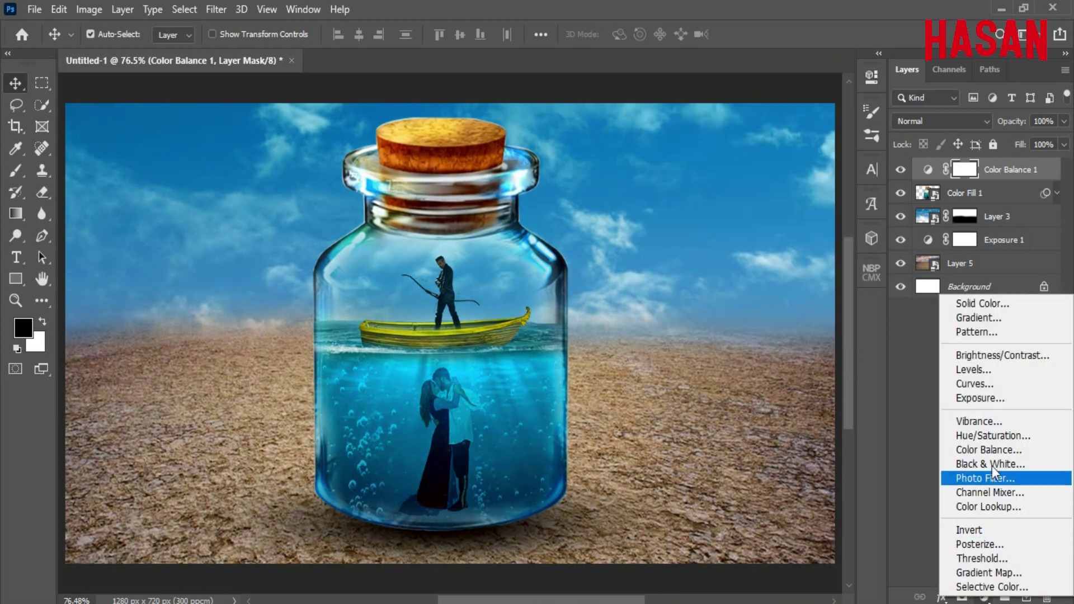
{"action": "left_click", "coordinate": [988, 587]}
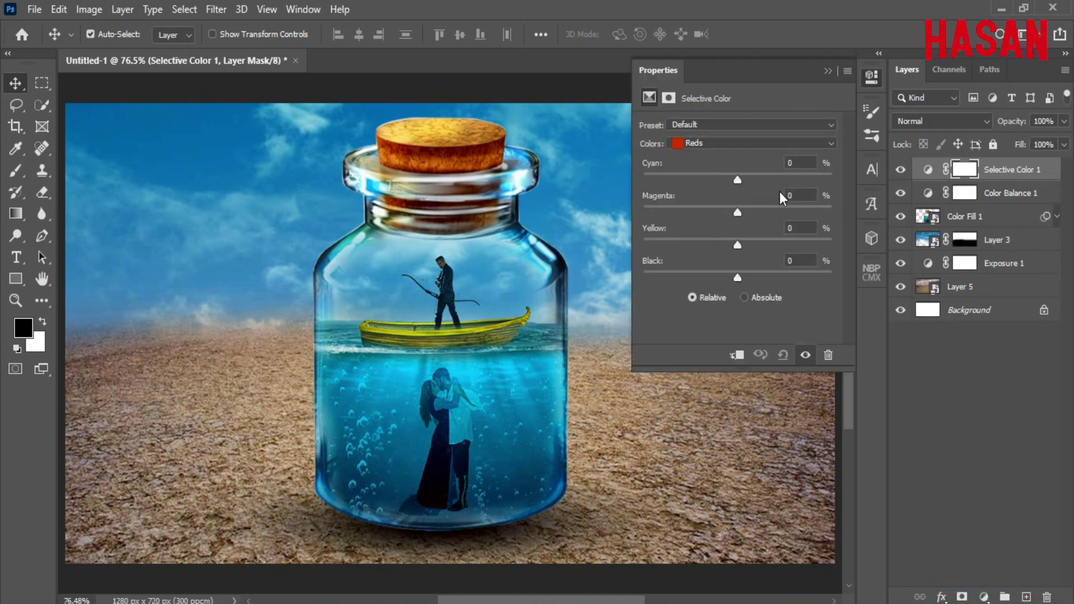
{"action": "left_click", "coordinate": [808, 143]}
{"action": "left_click", "coordinate": [783, 204]}
{"action": "left_click_drag", "start_coordinate": [739, 214], "coordinate": [715, 275]}
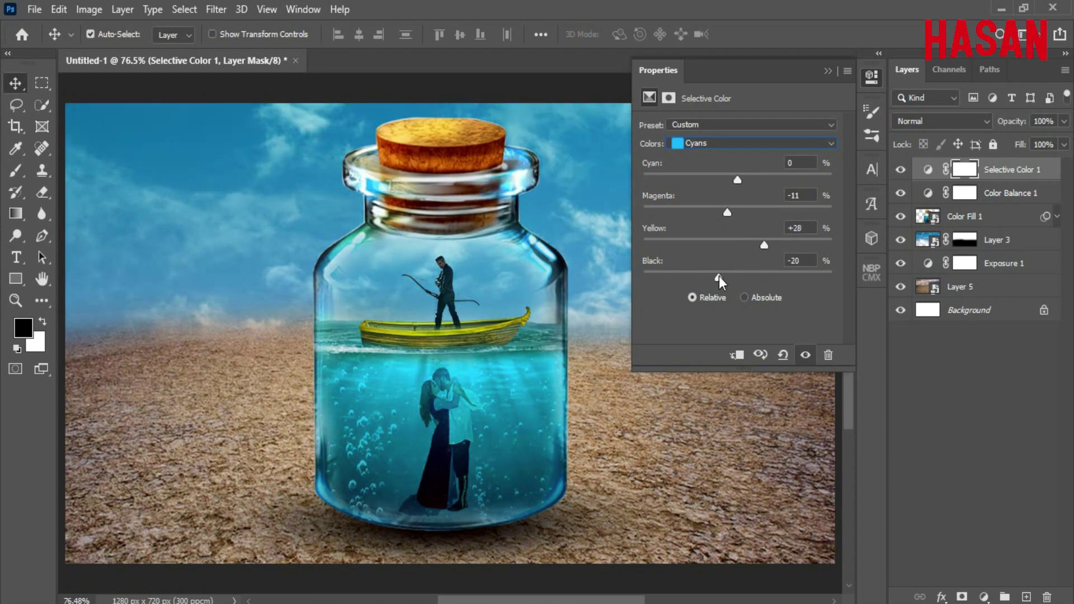
Step: Set the Selective Color Blues to Cyan +11%, Magenta +38%, Yellow +2% and Black -16%
{"action": "left_click", "coordinate": [815, 143]}
{"action": "left_click", "coordinate": [721, 211]}
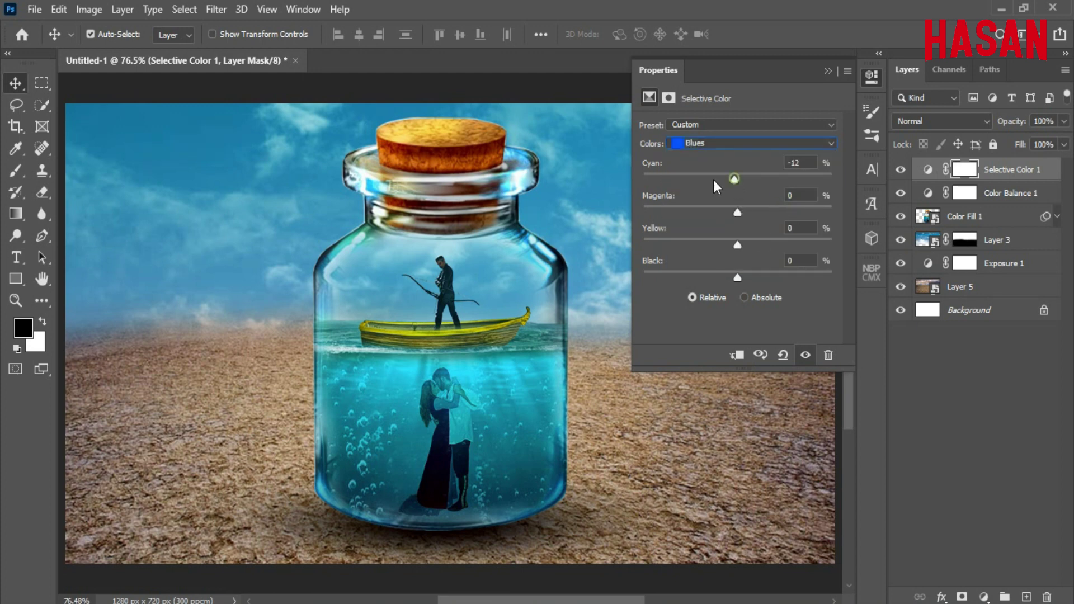
{"action": "left_click_drag", "start_coordinate": [714, 181], "coordinate": [770, 180]}
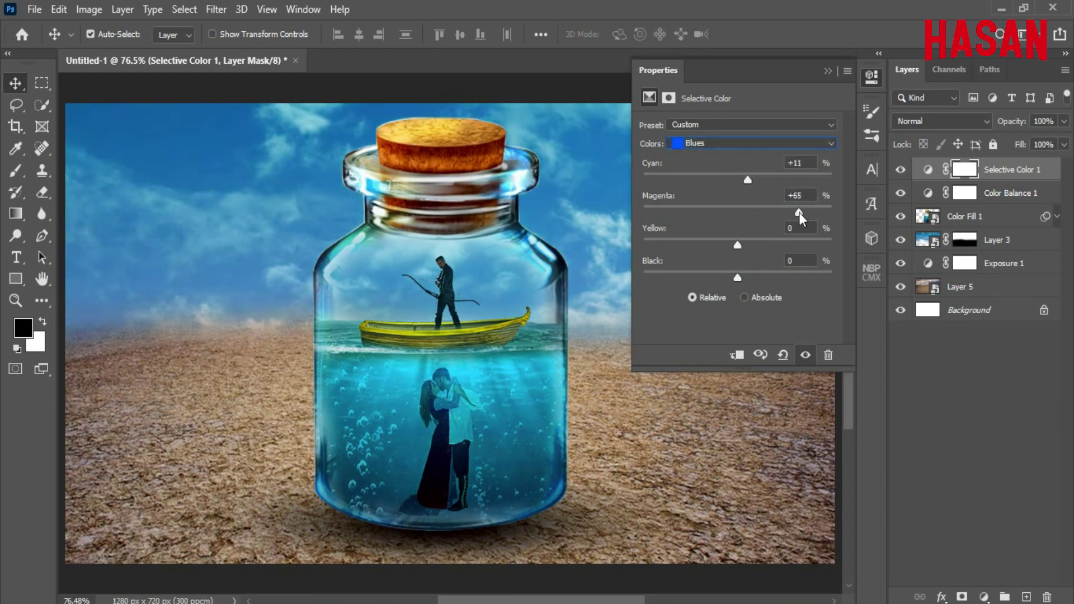
{"action": "left_click_drag", "start_coordinate": [799, 212], "coordinate": [710, 273]}
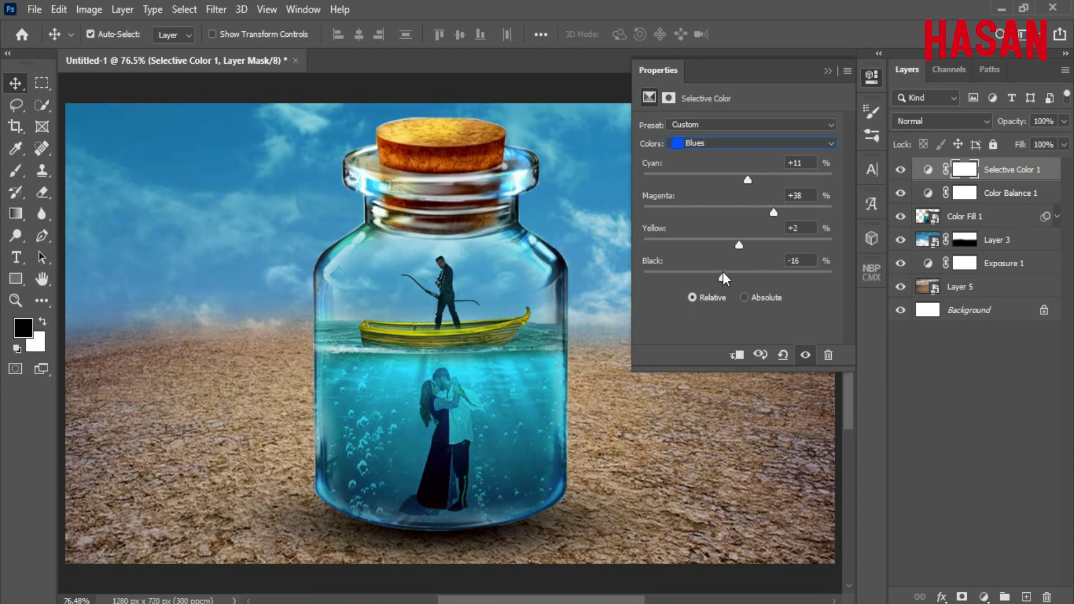
Step: Fine-tune the Neutrals color range of the Selective Color adjustment
{"action": "left_click", "coordinate": [750, 143]}
{"action": "left_click", "coordinate": [755, 248]}
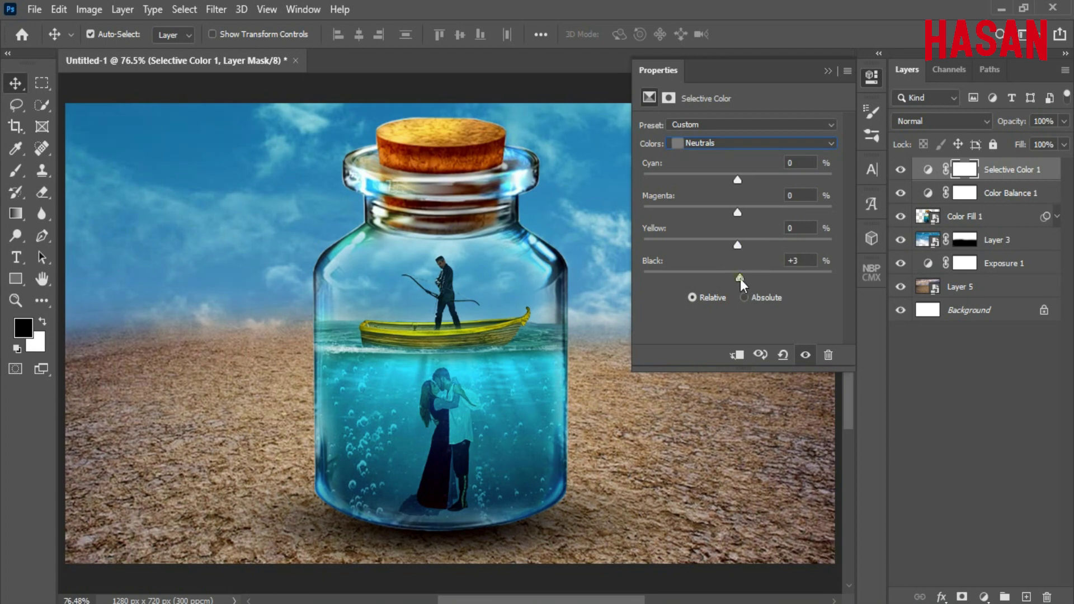
{"action": "left_click_drag", "start_coordinate": [741, 279], "coordinate": [740, 217]}
{"action": "mouse_move", "coordinate": [738, 180]}
{"action": "left_mouse_down"}
{"action": "mouse_move", "coordinate": [747, 189]}
{"action": "mouse_move", "coordinate": [727, 189]}
{"action": "mouse_move", "coordinate": [740, 192]}
{"action": "left_mouse_up"}
{"action": "left_click", "coordinate": [828, 70]}
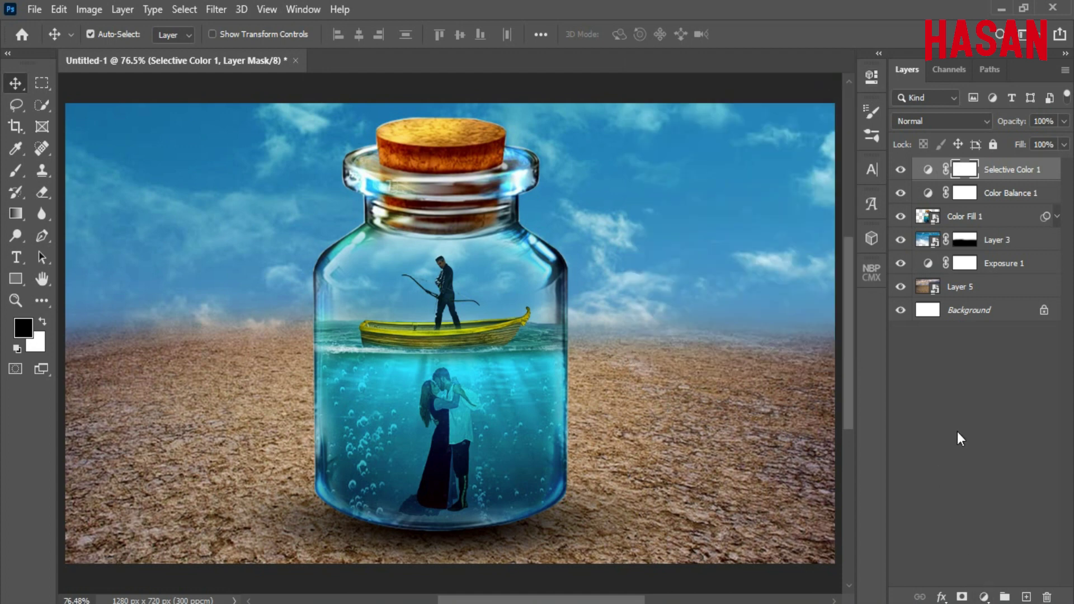
Step: Stamp all visible layers into a new layer above Selective Color 1 and convert it to a Smart Object
{"action": "left_click", "coordinate": [985, 596]}
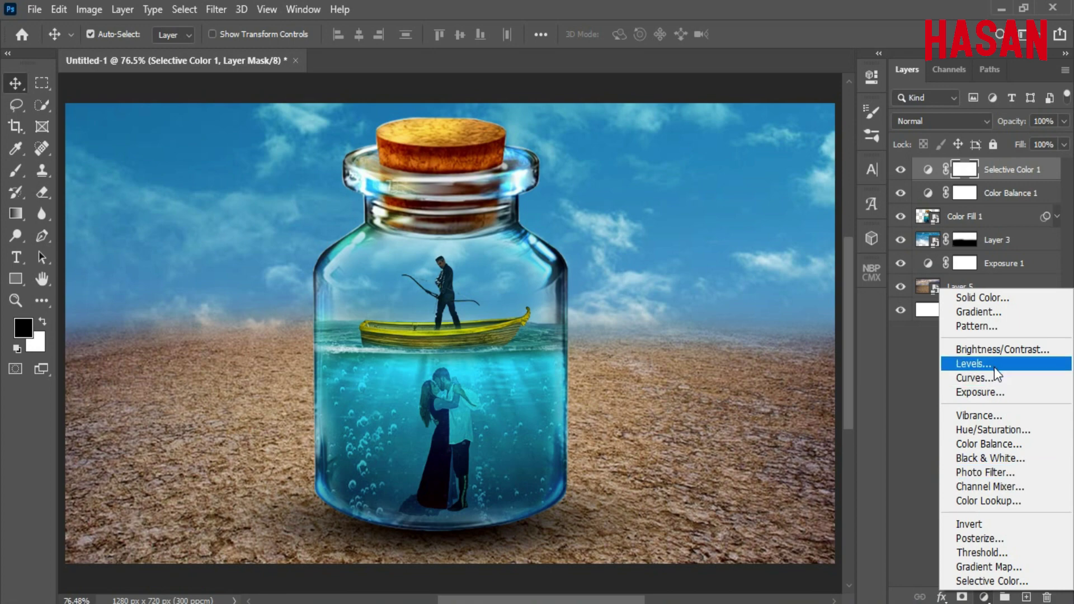
{"action": "left_click", "coordinate": [774, 3]}
{"action": "key", "text": "ctrl"}
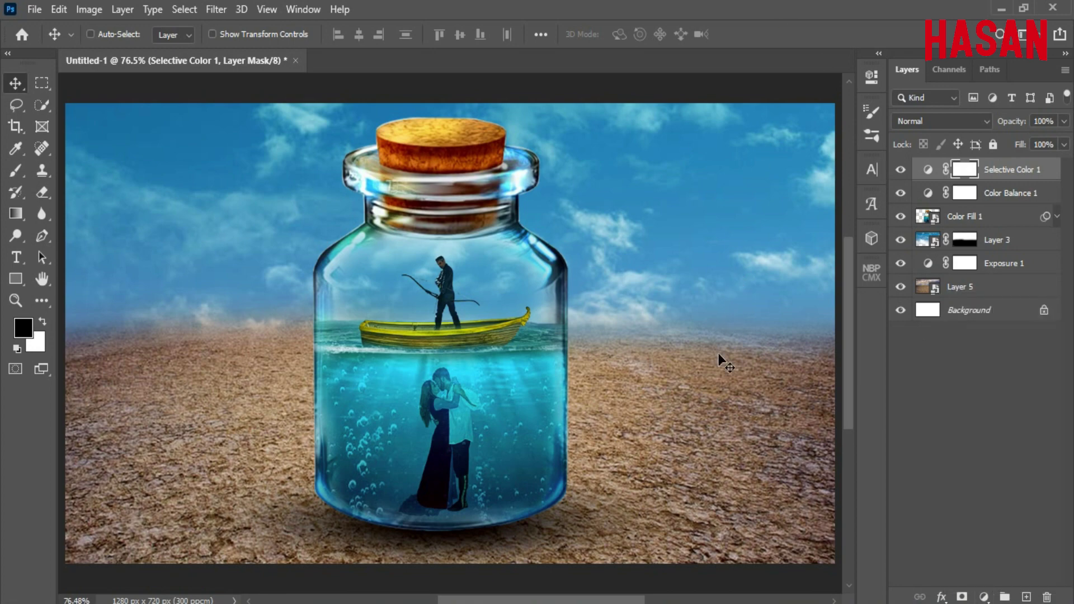
{"action": "key", "text": "ctrl+shift+alt+e"}
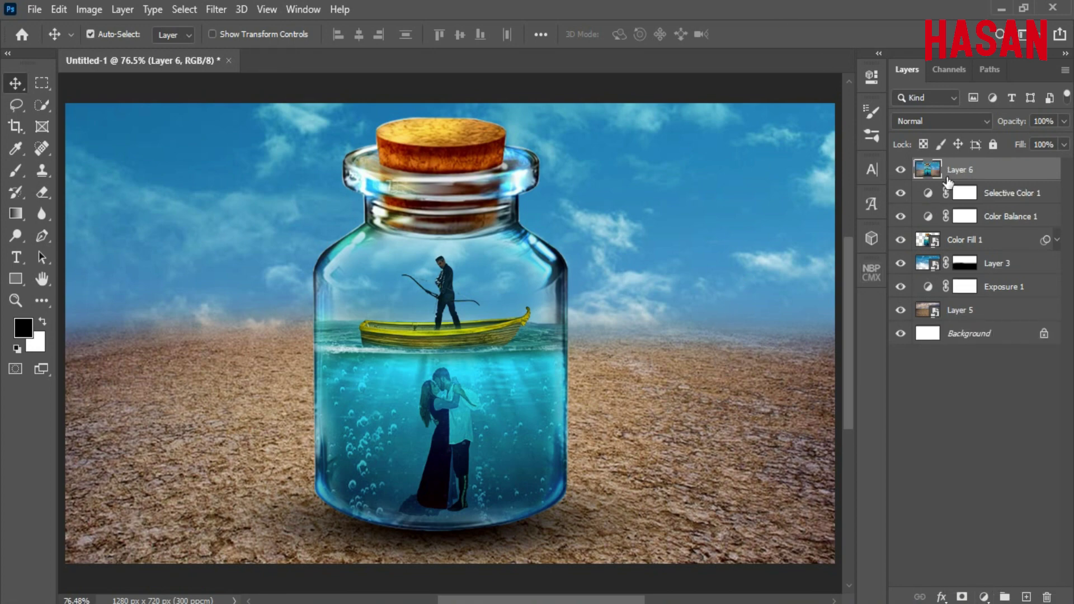
{"action": "right_click", "coordinate": [982, 168]}
{"action": "left_click", "coordinate": [855, 232]}
Step: Apply a Camera Raw Filter to Layer 6, warming Temperature slightly and setting Contrast +10, Highlights -18, Shadows -5, Whites +13 and Blacks -15
{"action": "left_click", "coordinate": [218, 10]}
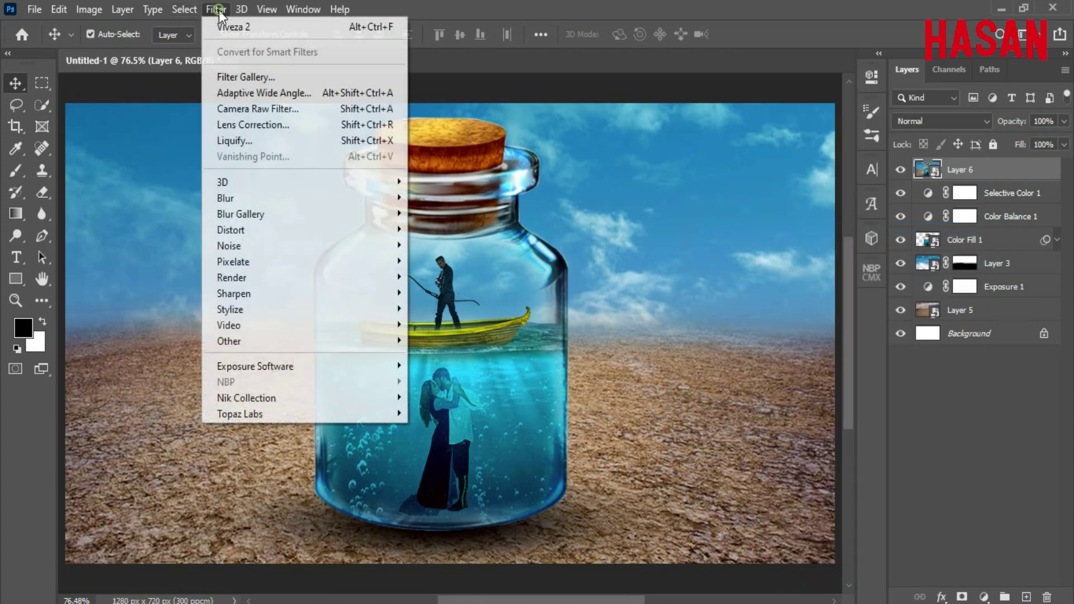
{"action": "left_click", "coordinate": [254, 110]}
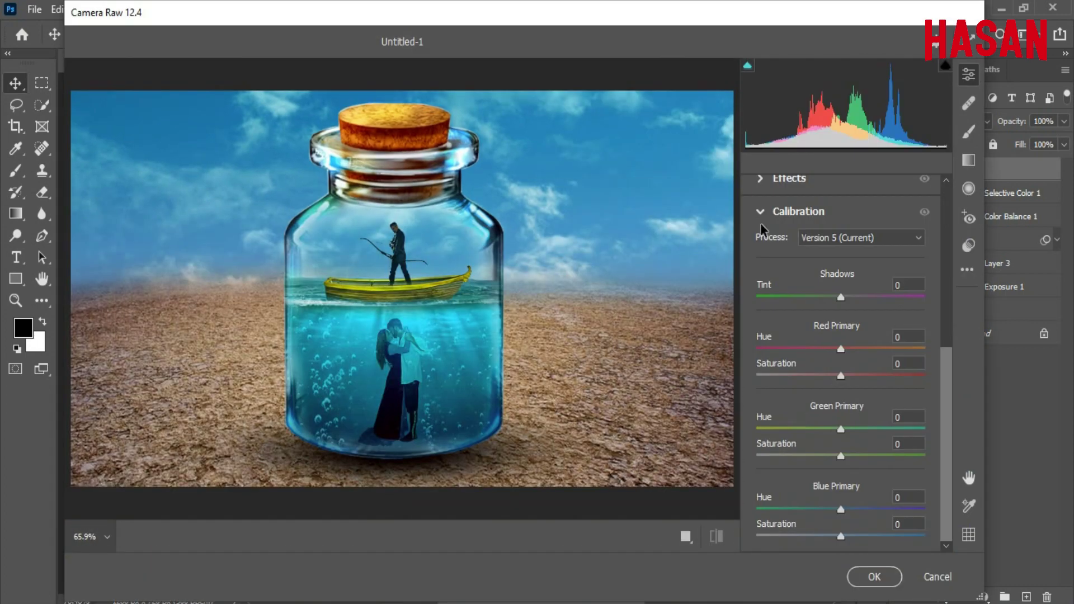
{"action": "left_click", "coordinate": [762, 216]}
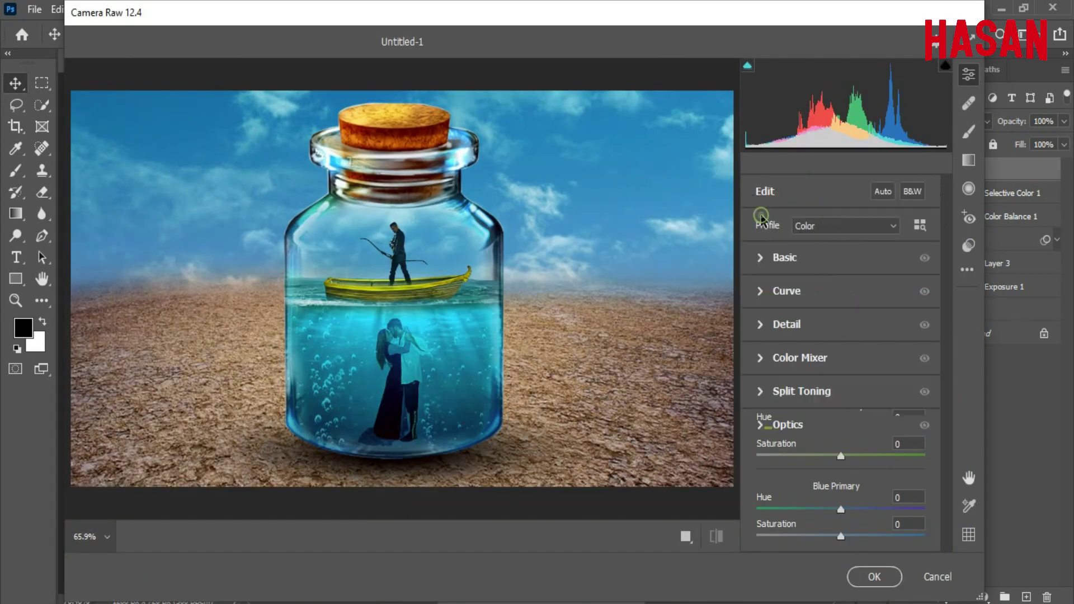
{"action": "left_click", "coordinate": [768, 260]}
{"action": "left_click", "coordinate": [844, 255]}
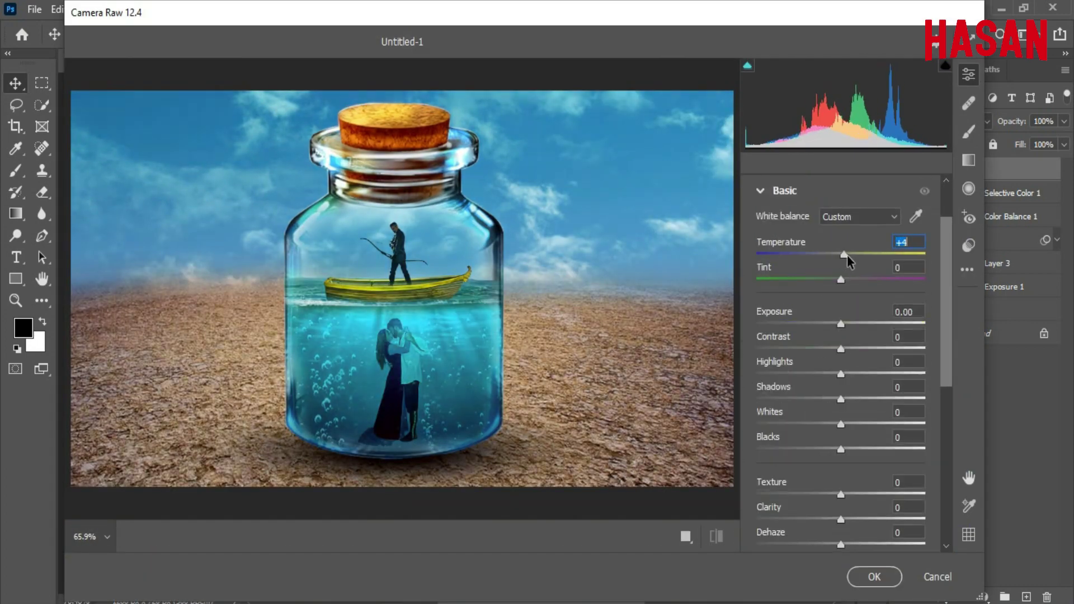
{"action": "left_click_drag", "start_coordinate": [847, 254], "coordinate": [844, 280]}
{"action": "left_click_drag", "start_coordinate": [842, 324], "coordinate": [827, 458]}
{"action": "left_click", "coordinate": [842, 426]}
{"action": "scroll", "coordinate": [817, 459], "scroll_direction": "down", "scroll_amount": 3}
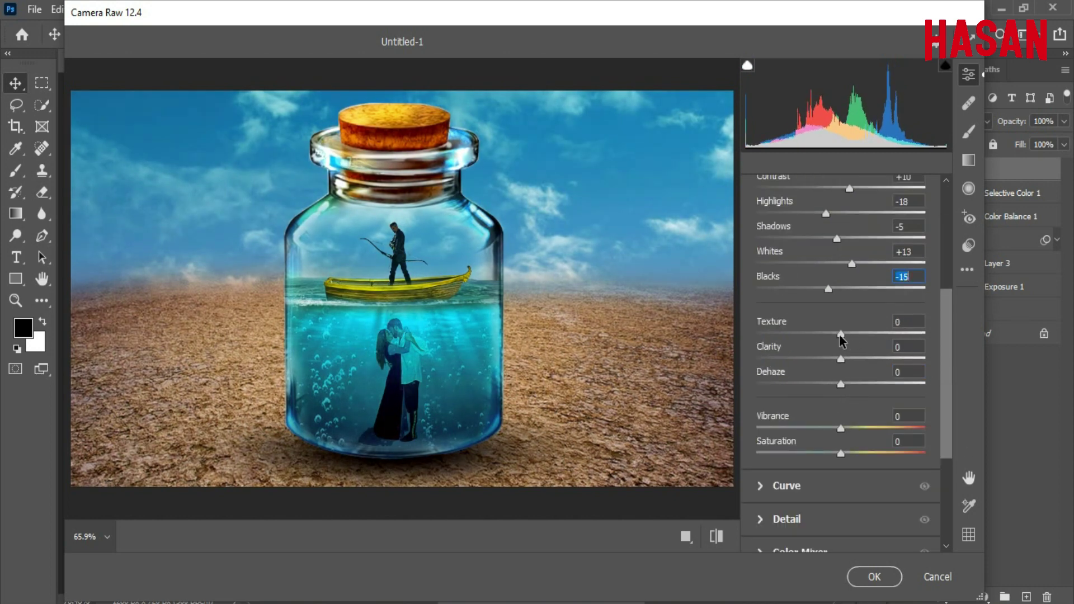
Step: Adjust Texture and Clarity in Camera Raw and set Dehaze -3, Vibrance +9 and Saturation +7
{"action": "left_click", "coordinate": [842, 360]}
{"action": "left_click_drag", "start_coordinate": [843, 365], "coordinate": [847, 456]}
{"action": "left_click", "coordinate": [841, 384]}
{"action": "scroll", "coordinate": [836, 480], "scroll_direction": "down", "scroll_amount": 1}
{"action": "scroll", "coordinate": [836, 481], "scroll_direction": "down", "scroll_amount": 3}
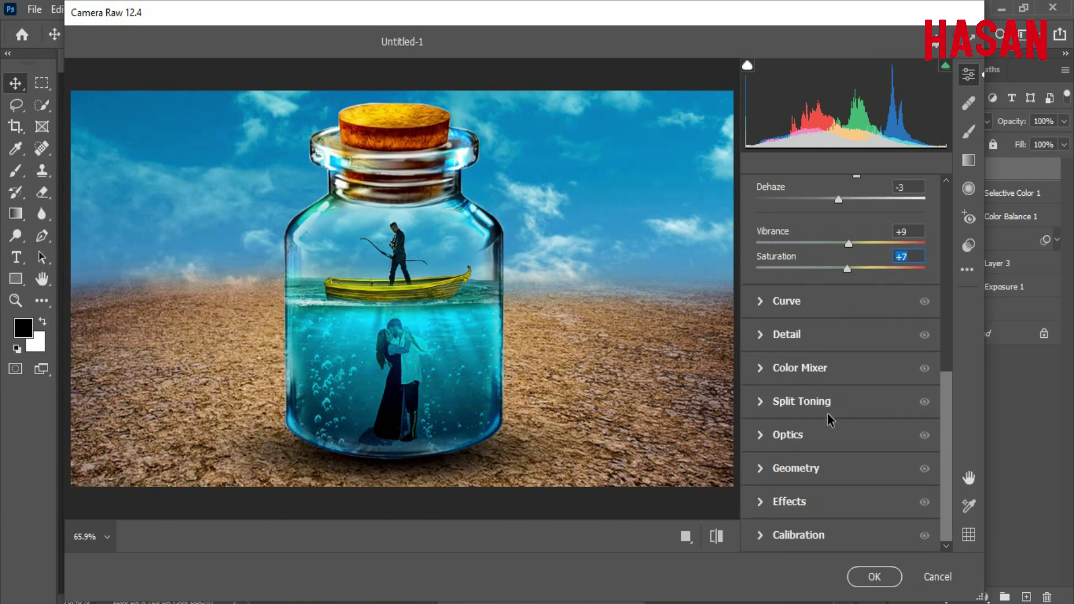
Step: Set Split Toning to Highlights Hue 52 and Saturation 18, Shadows Hue 214 and Saturation 12, and Balance 22
{"action": "left_click", "coordinate": [763, 398]}
{"action": "left_click_drag", "start_coordinate": [757, 317], "coordinate": [787, 344]}
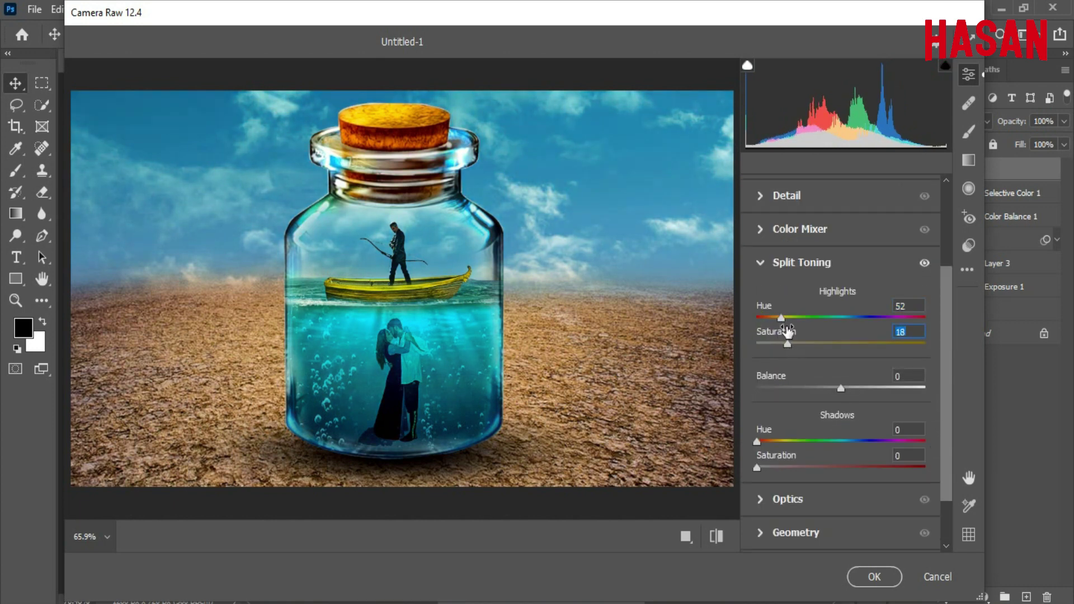
{"action": "left_click_drag", "start_coordinate": [758, 442], "coordinate": [857, 442]}
{"action": "left_click", "coordinate": [763, 468]}
{"action": "mouse_move", "coordinate": [763, 473]}
{"action": "left_mouse_down"}
{"action": "mouse_move", "coordinate": [791, 473]}
{"action": "mouse_move", "coordinate": [778, 472]}
{"action": "left_mouse_up"}
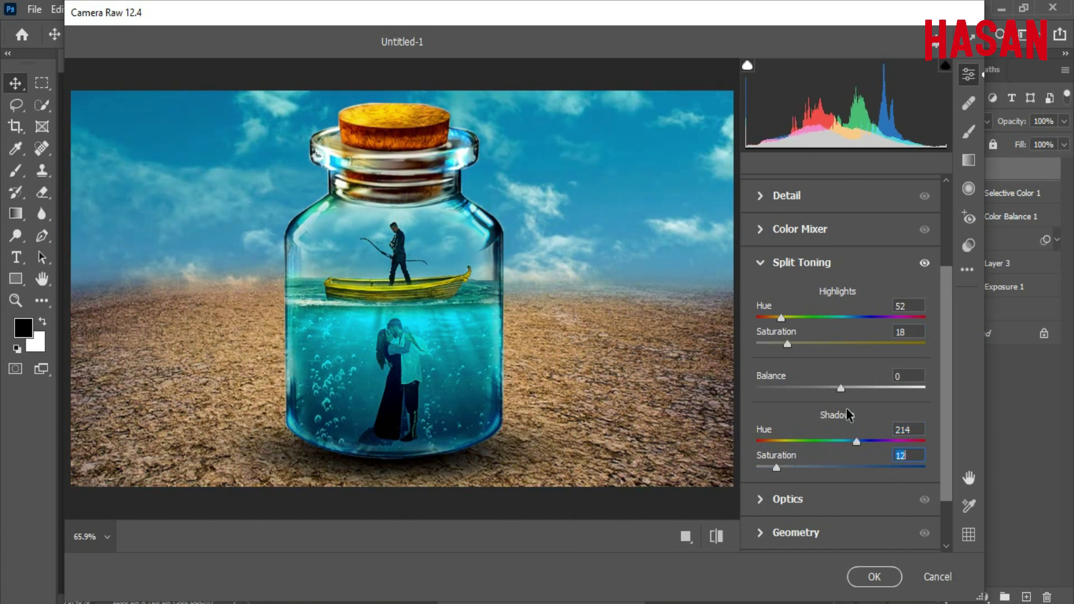
{"action": "mouse_move", "coordinate": [841, 388]}
{"action": "left_mouse_down"}
{"action": "mouse_move", "coordinate": [793, 393]}
{"action": "mouse_move", "coordinate": [901, 393]}
{"action": "mouse_move", "coordinate": [859, 395]}
{"action": "left_mouse_up"}
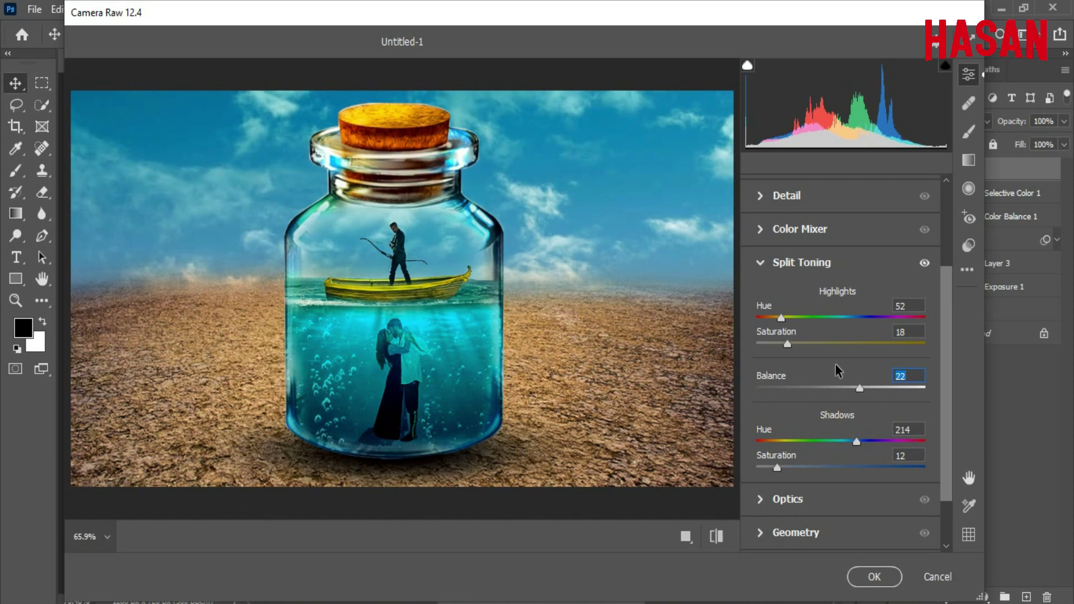
{"action": "scroll", "coordinate": [839, 386], "scroll_direction": "down", "scroll_amount": 2}
{"action": "left_click", "coordinate": [766, 199]}
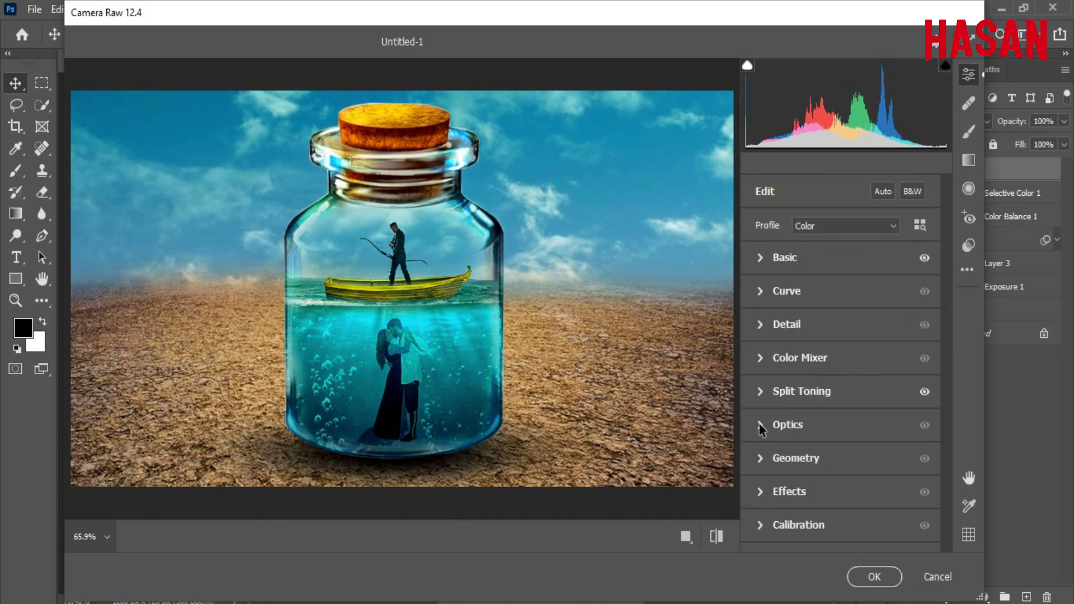
Step: Set the Camera Raw Vignetting effect to -11 and apply the filter
{"action": "left_click", "coordinate": [773, 503]}
{"action": "left_click_drag", "start_coordinate": [824, 503], "coordinate": [832, 505]}
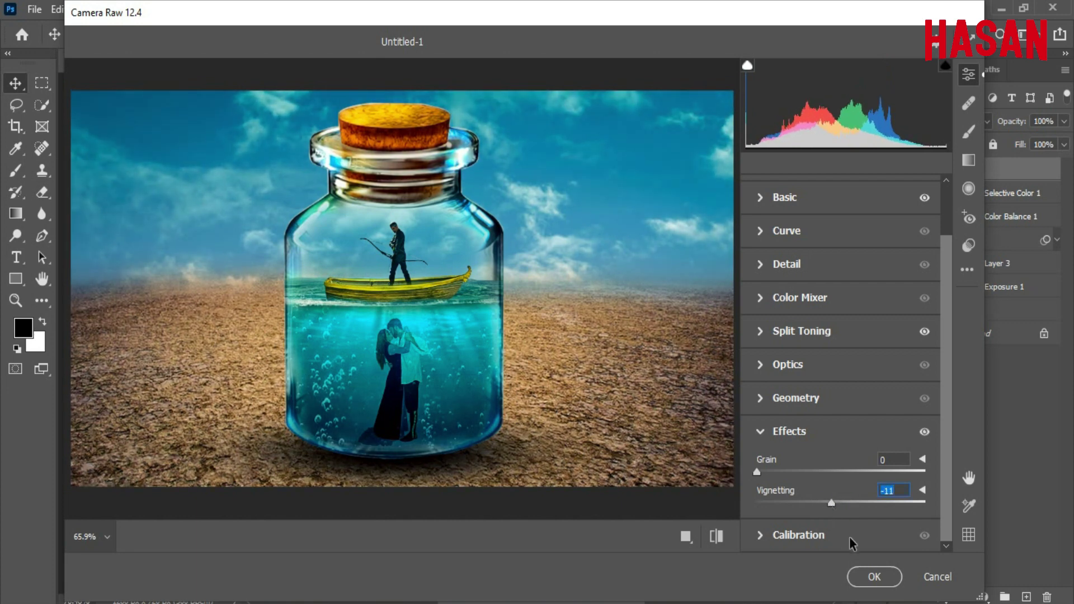
{"action": "left_click", "coordinate": [874, 577]}
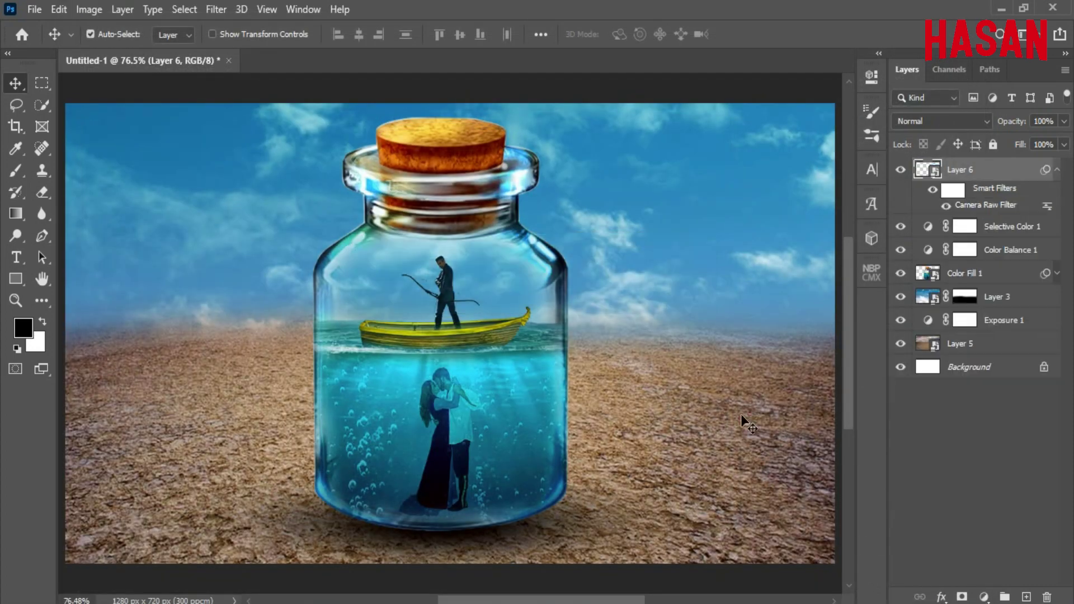
Step: Reduce Layer 6's opacity to 80% and compare the image with and without the layer
{"action": "left_click", "coordinate": [1057, 169]}
{"action": "left_click_drag", "start_coordinate": [1021, 122], "coordinate": [1001, 126]}
{"action": "left_click", "coordinate": [899, 172]}
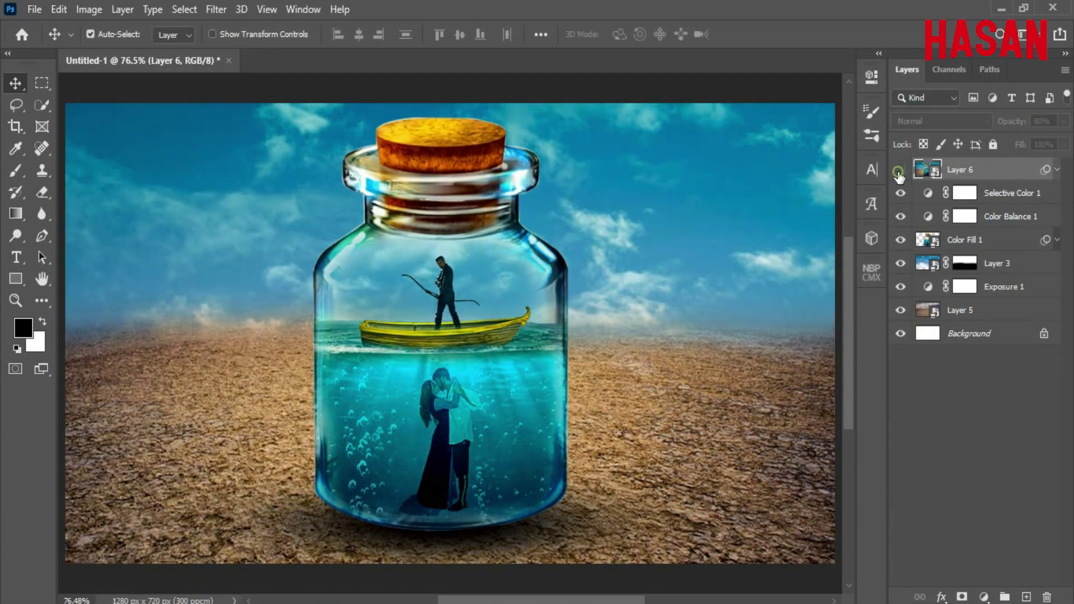
{"action": "left_click", "coordinate": [899, 172]}
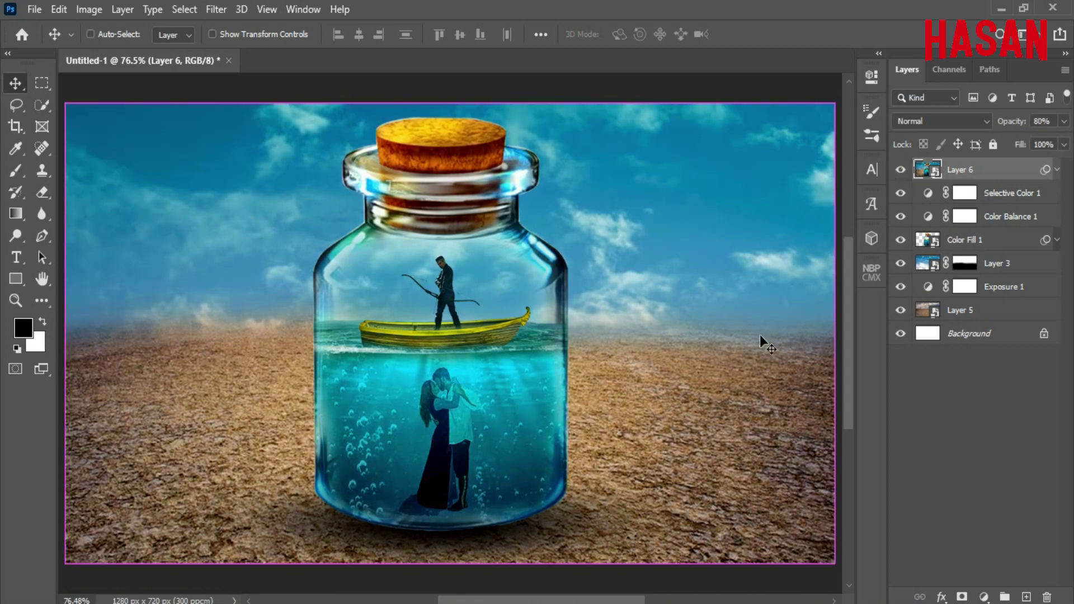
Step: Stamp all visible layers into a new Smart Object above Layer 6, and stamp another merged copy above it
{"action": "key", "text": "ctrl+shift+alt+n"}
{"action": "key", "text": "ctrl+shift+alt+e"}
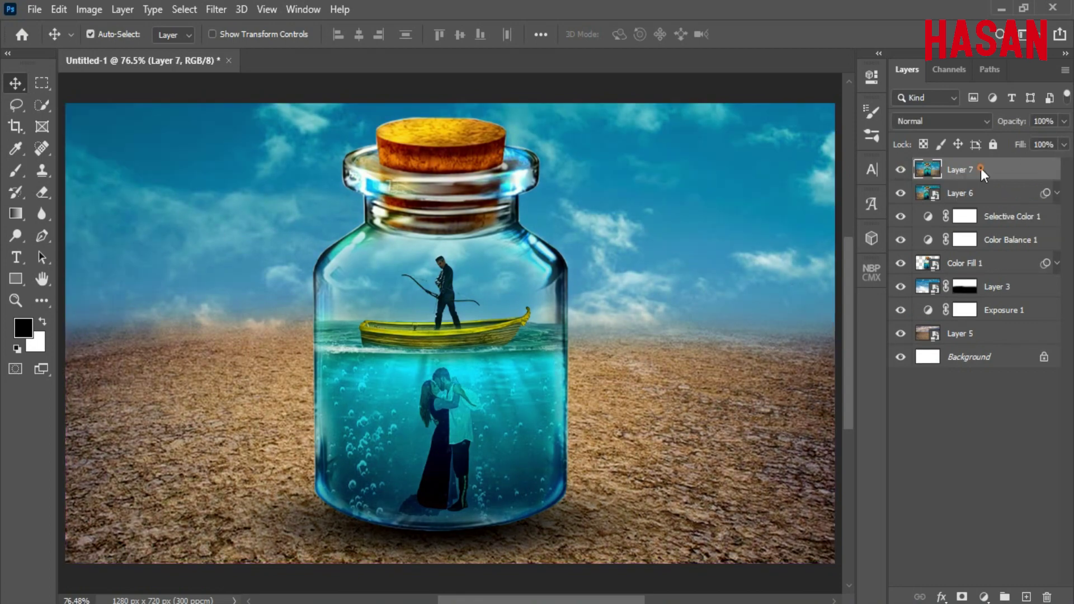
{"action": "right_click", "coordinate": [982, 168]}
{"action": "left_click", "coordinate": [878, 232]}
{"action": "key", "text": "ctrl+shift+alt+e"}
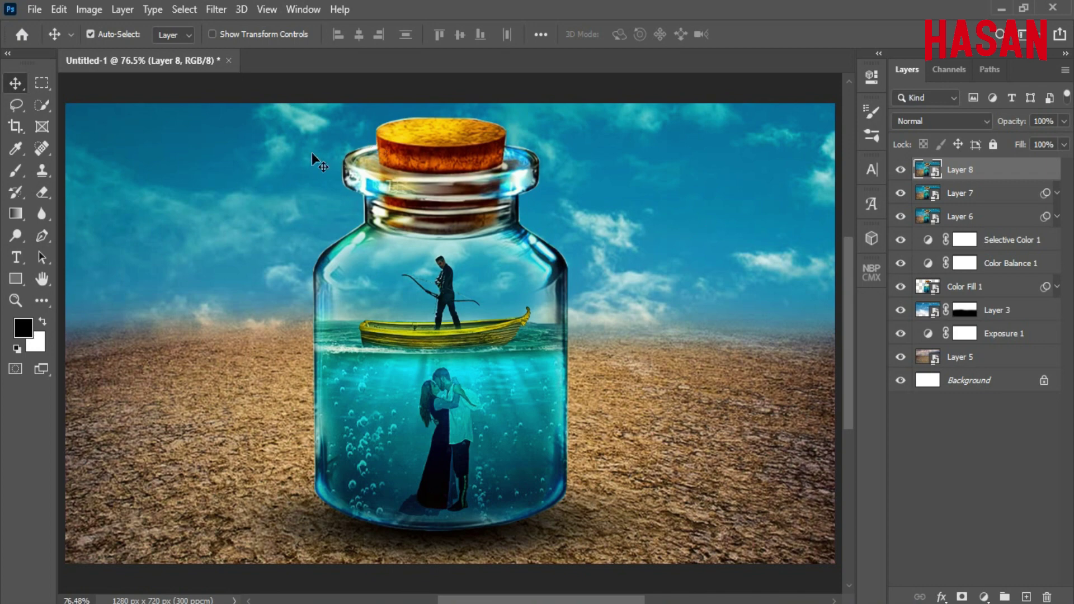
Step: Open Color Efex Pro 4 on Layer 8 and add a Classical Soft Focus filter using Soft Focus method 2
{"action": "left_click", "coordinate": [216, 10]}
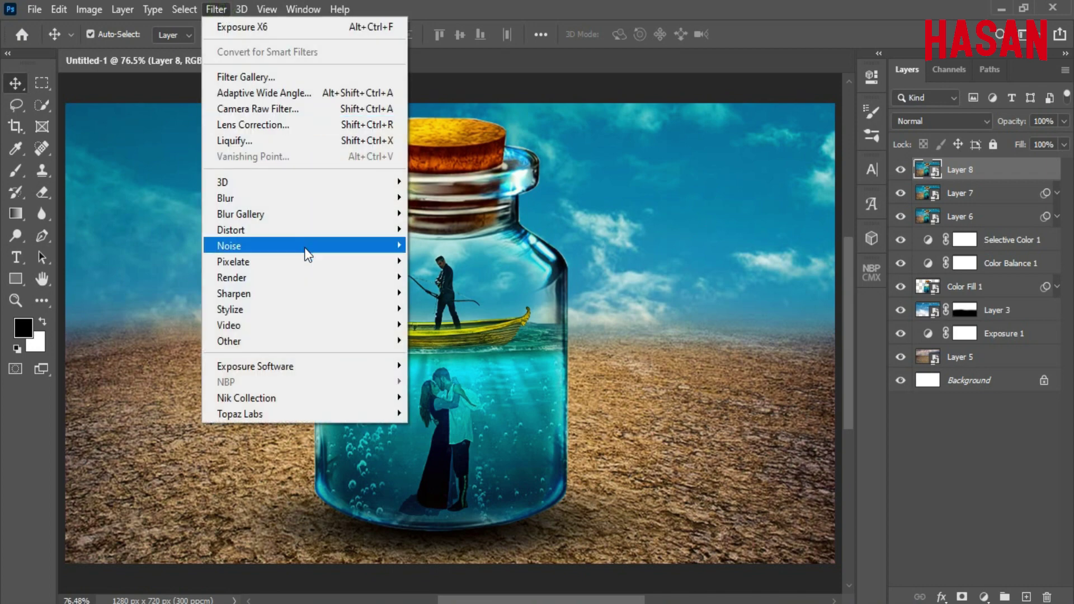
{"action": "mouse_move", "coordinate": [336, 398]}
{"action": "left_click", "coordinate": [449, 411]}
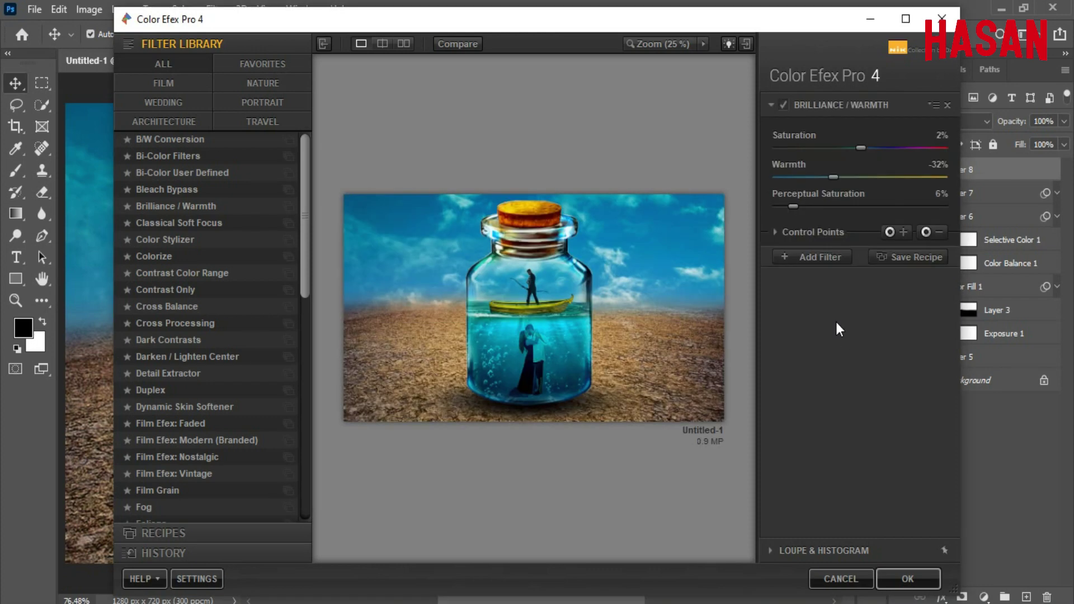
{"action": "left_click", "coordinate": [822, 258]}
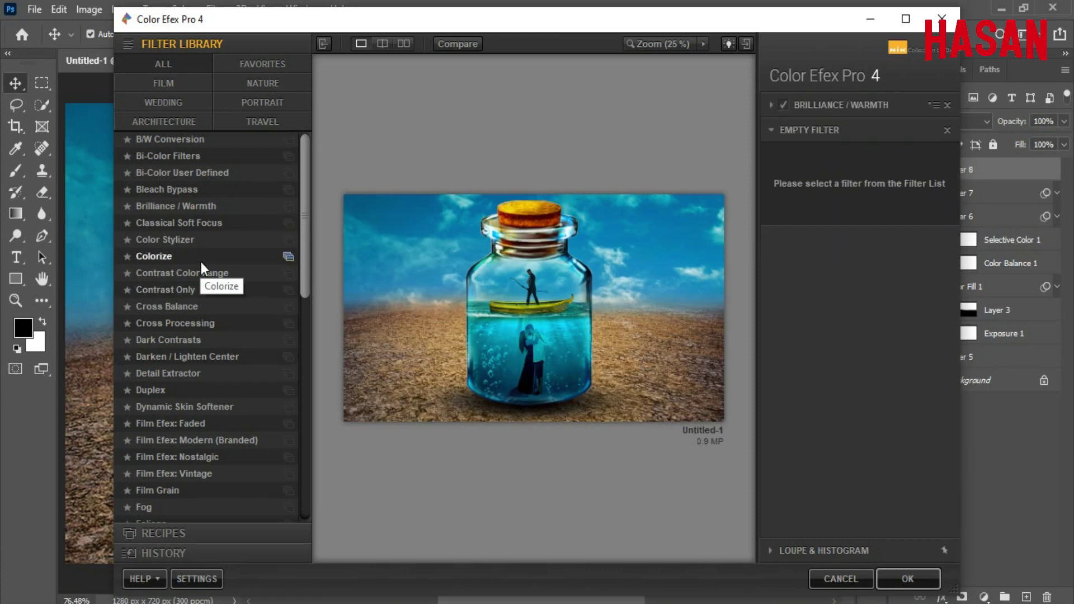
{"action": "left_click", "coordinate": [199, 220]}
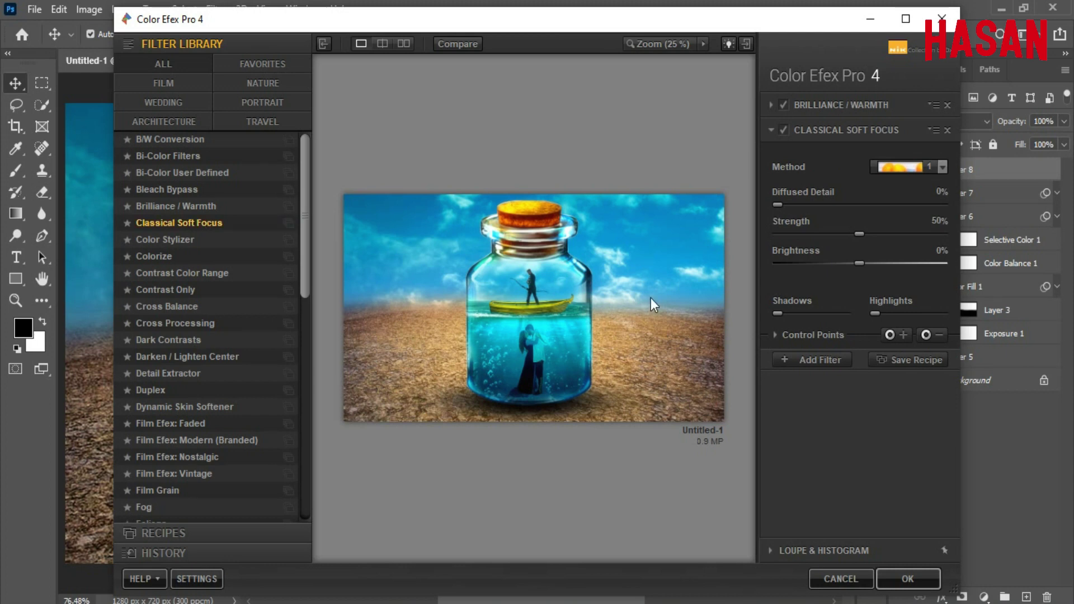
{"action": "left_click", "coordinate": [942, 169]}
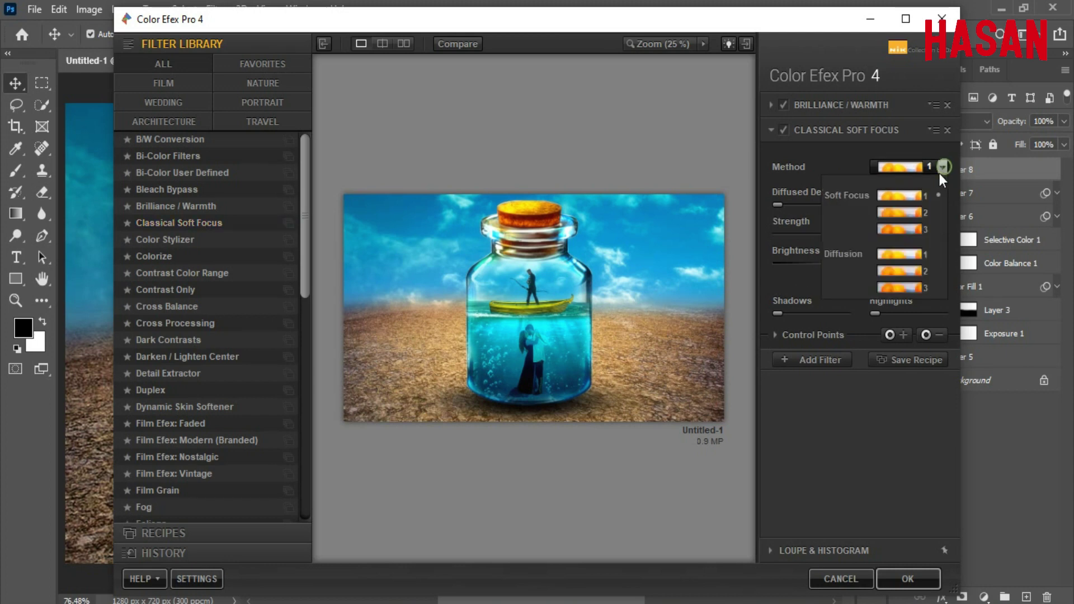
{"action": "left_click", "coordinate": [913, 214]}
Step: Add a Glamour Glow filter to the Color Efex Pro filter stack
{"action": "left_click", "coordinate": [783, 360]}
{"action": "scroll", "coordinate": [216, 347], "scroll_direction": "down", "scroll_amount": 3}
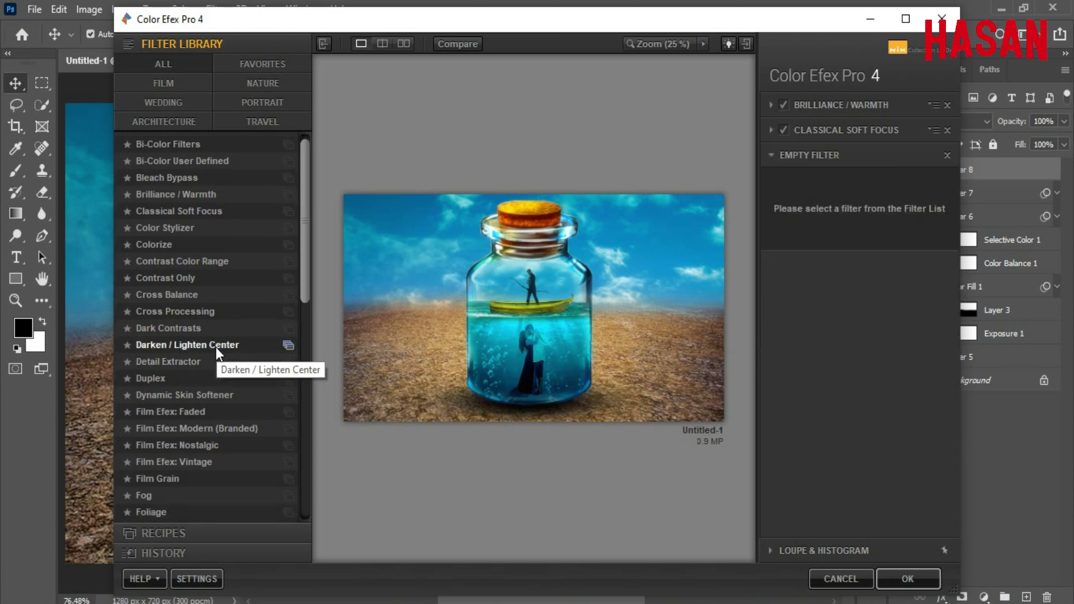
{"action": "left_click", "coordinate": [179, 388]}
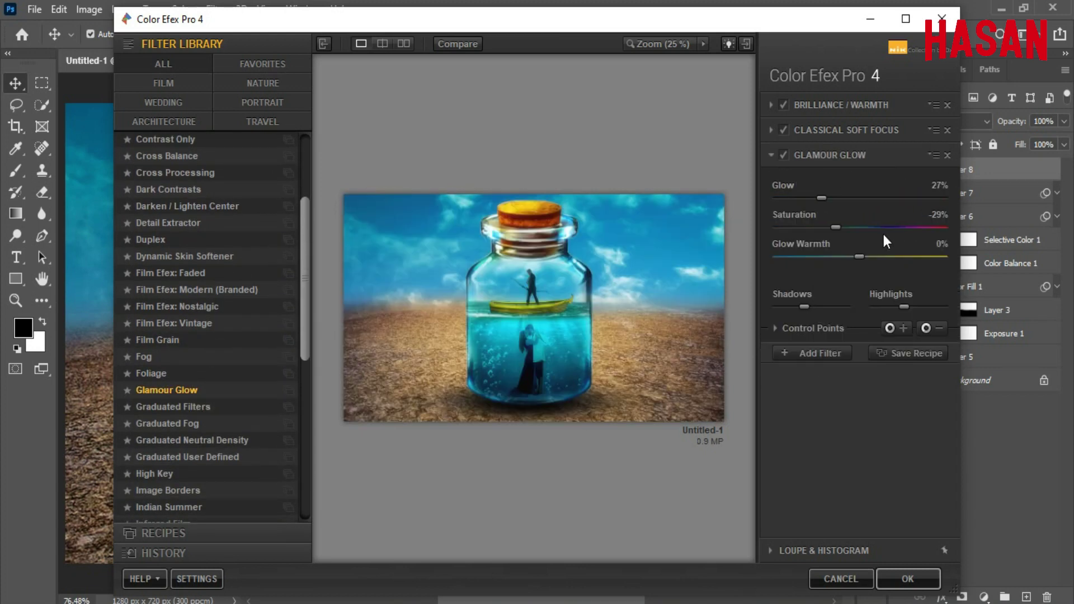
Step: Add a Cross Processing filter with method B02 at 40% strength and apply the Color Efex Pro stack to Layer 8
{"action": "left_click", "coordinate": [820, 353]}
{"action": "scroll", "coordinate": [219, 323], "scroll_direction": "up", "scroll_amount": 3}
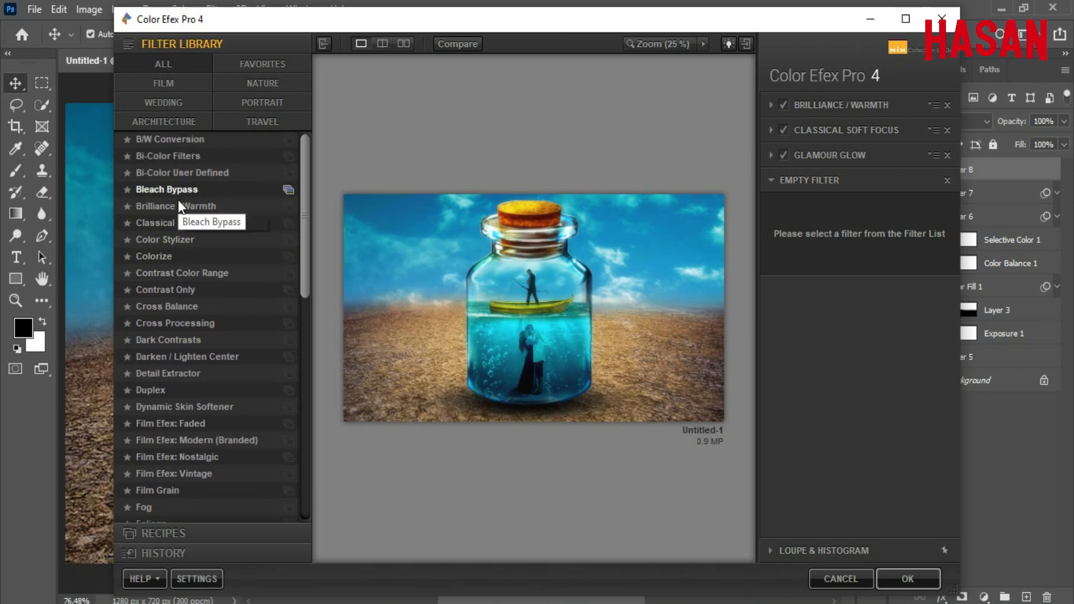
{"action": "left_click", "coordinate": [192, 323]}
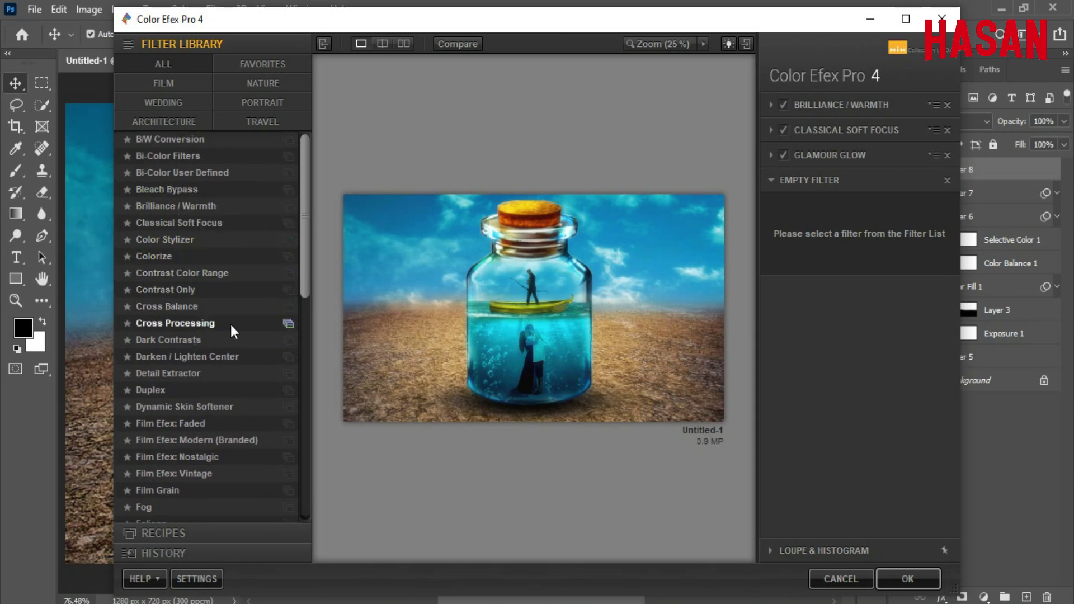
{"action": "left_click", "coordinate": [943, 218]}
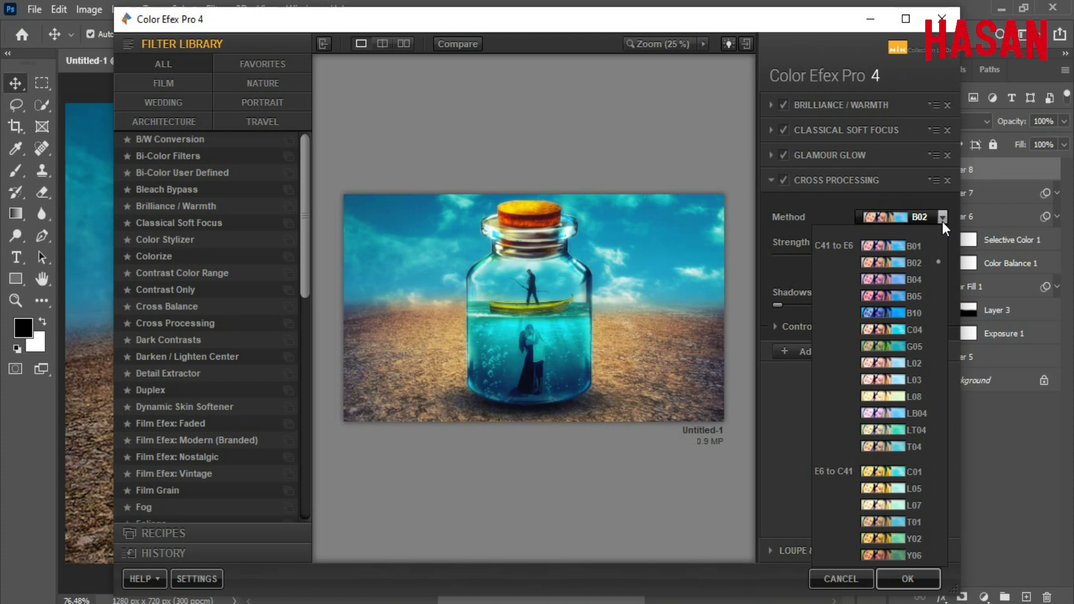
{"action": "left_click", "coordinate": [905, 266]}
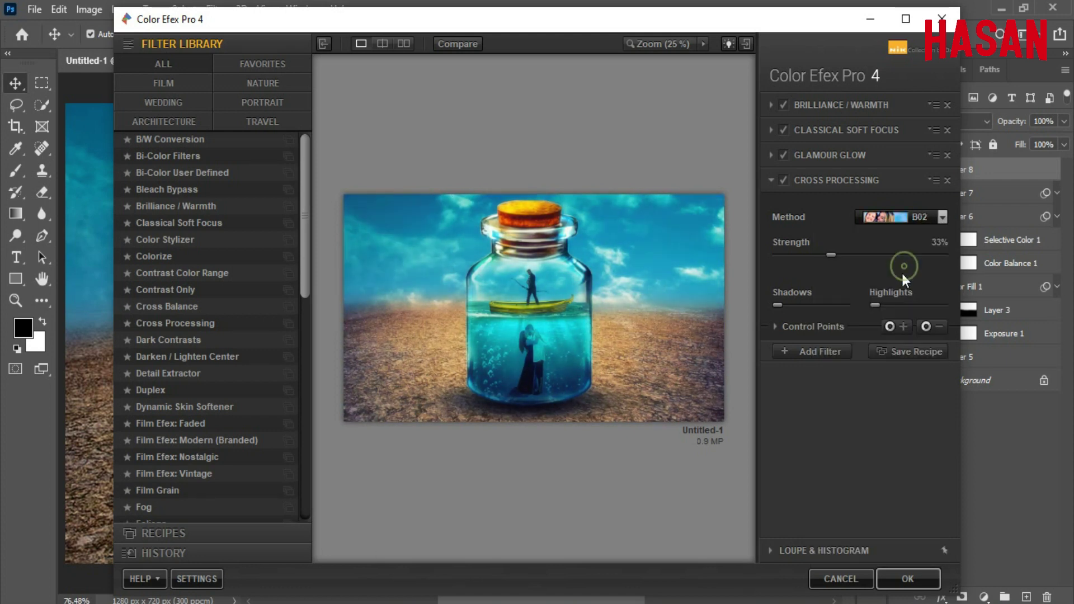
{"action": "left_click_drag", "start_coordinate": [832, 256], "coordinate": [852, 250]}
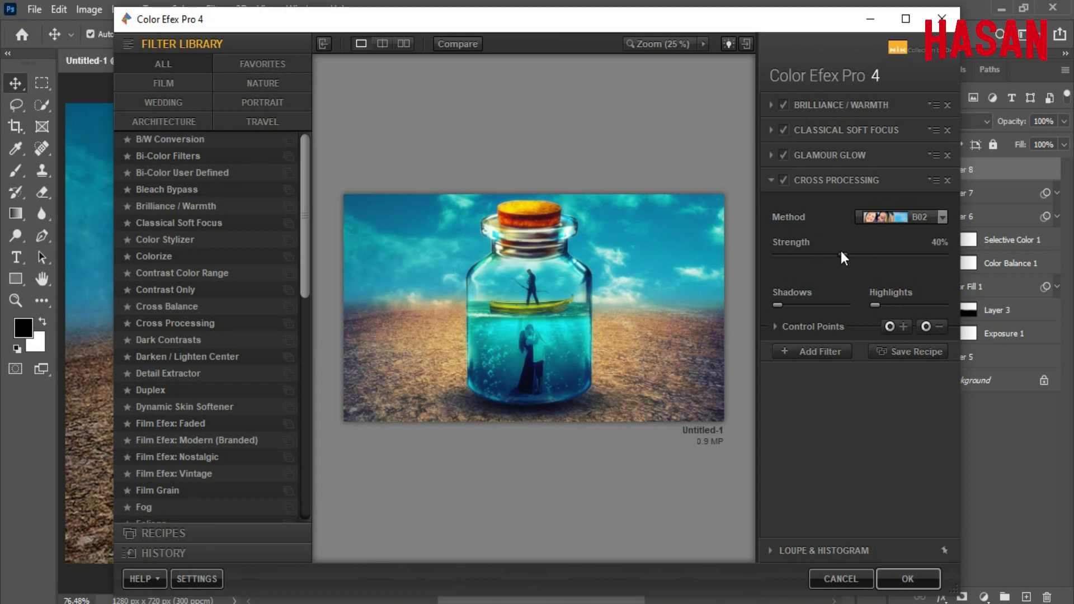
{"action": "left_click", "coordinate": [815, 351]}
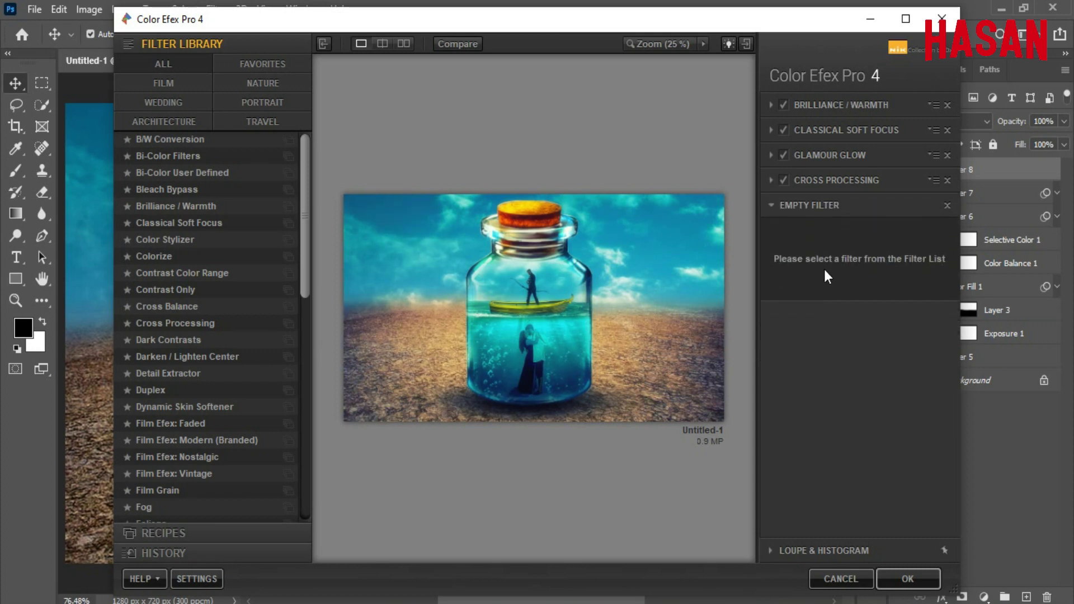
{"action": "left_click", "coordinate": [909, 579]}
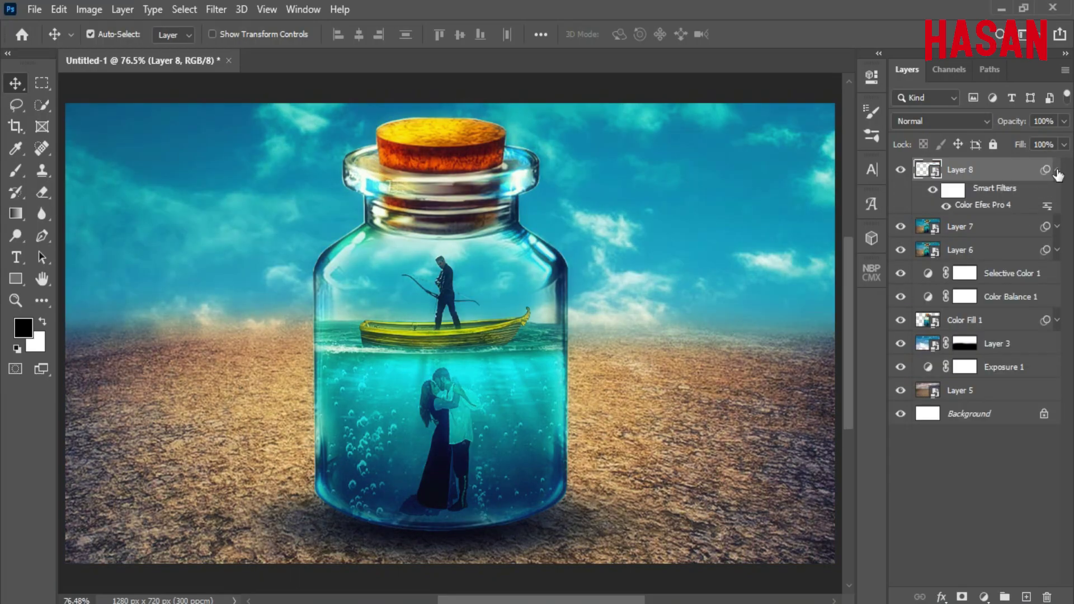
Step: Lower Layer 8's opacity and compare the image with and without the layer
{"action": "left_click", "coordinate": [1057, 170]}
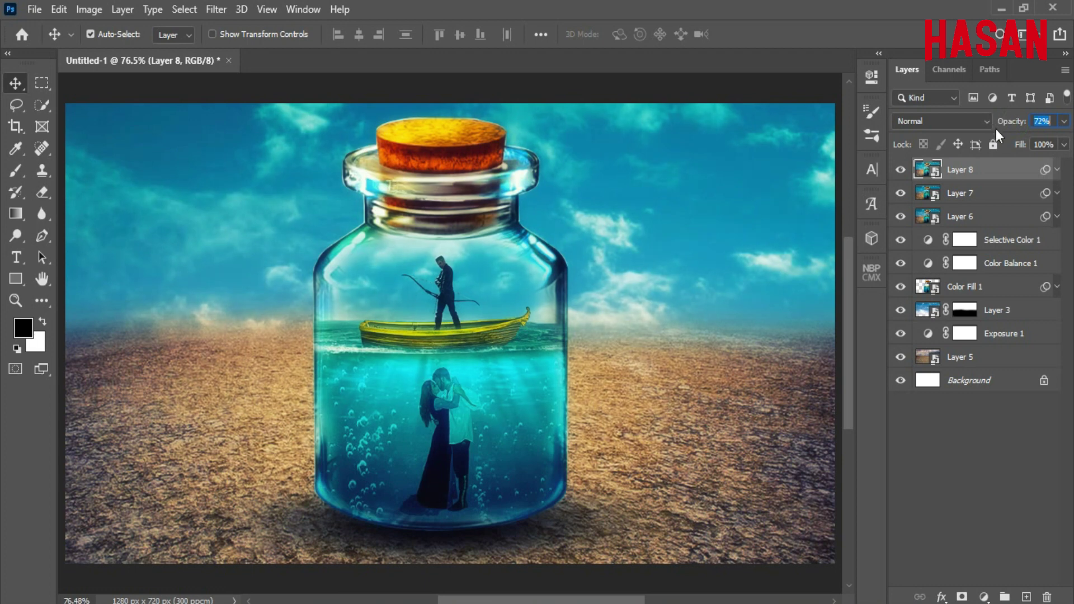
{"action": "mouse_move", "coordinate": [1013, 122]}
{"action": "left_mouse_down"}
{"action": "mouse_move", "coordinate": [1001, 122]}
{"action": "mouse_move", "coordinate": [1020, 127]}
{"action": "left_mouse_up"}
{"action": "left_click", "coordinate": [901, 169]}
{"action": "left_click", "coordinate": [901, 169]}
{"action": "left_click", "coordinate": [901, 170]}
{"action": "left_click", "coordinate": [901, 170]}
{"action": "left_click", "coordinate": [898, 174]}
{"action": "left_click", "coordinate": [898, 173]}
Step: Stamp all visible layers into a new layer above Layer 8 and add a Color Lookup adjustment using the 2Strip.look 3D LUT
{"action": "key", "text": "ctrl"}
{"action": "key", "text": "ctrl+shift+alt+e"}
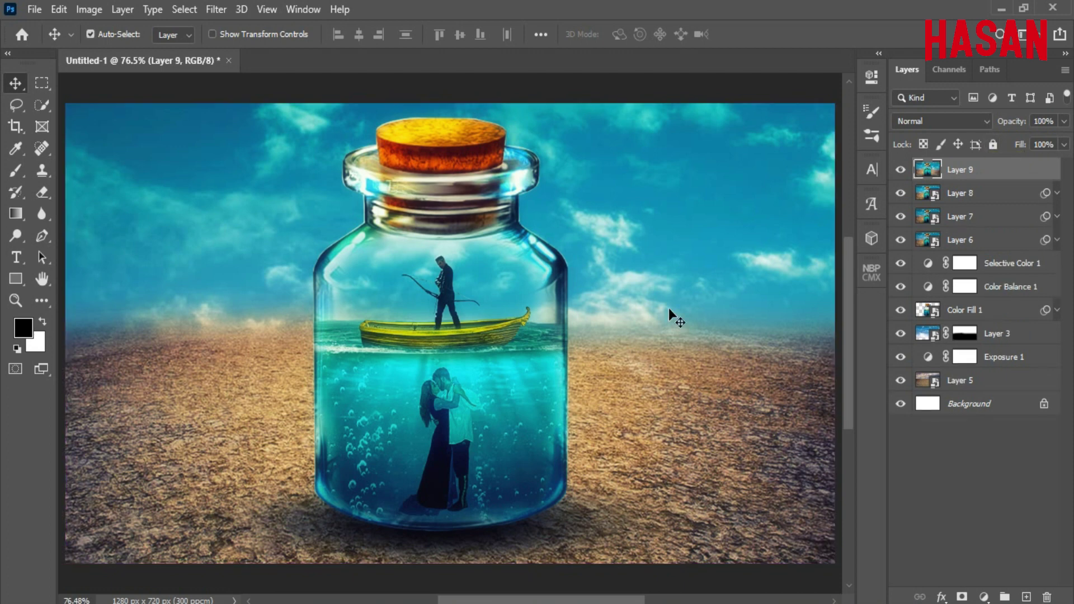
{"action": "left_click", "coordinate": [984, 597]}
{"action": "left_click", "coordinate": [988, 502]}
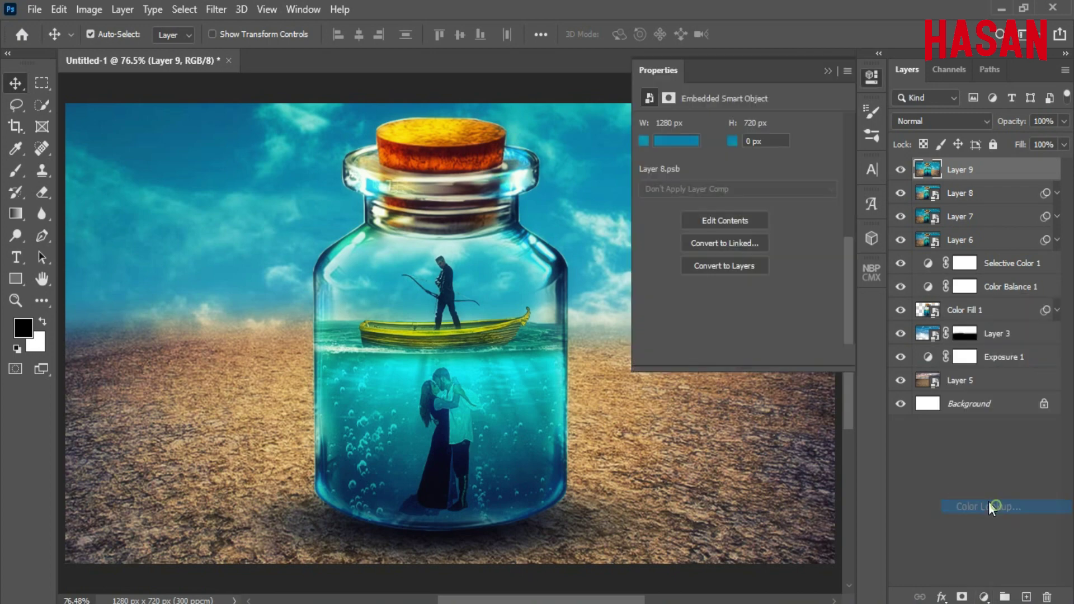
{"action": "left_click", "coordinate": [826, 129]}
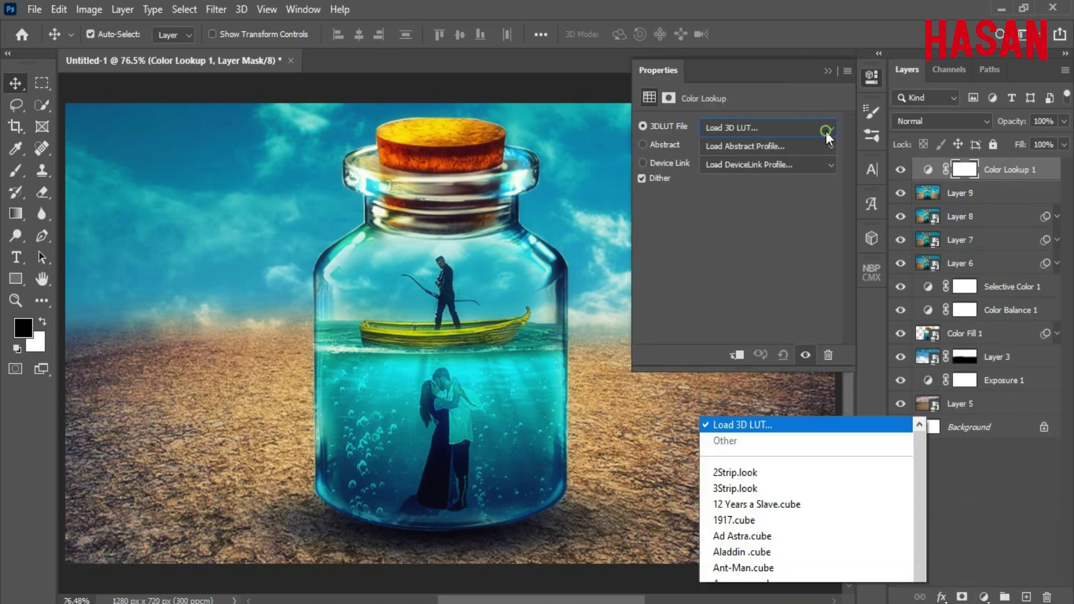
{"action": "left_click", "coordinate": [788, 58]}
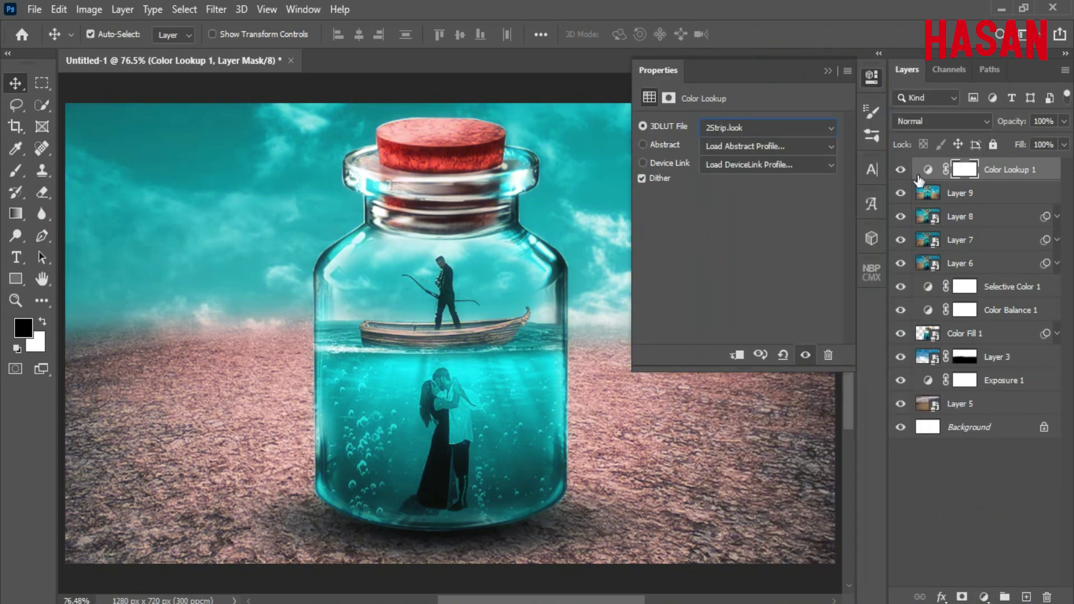
Step: Preview successive 3D LUTs on the Color Lookup adjustment, settle on Crisp_Warm.look and close the adjustment's settings
{"action": "key", "text": "Down"}
{"action": "key", "text": "Down"}
{"action": "key", "text": "Down"}
{"action": "key", "text": "Down"}
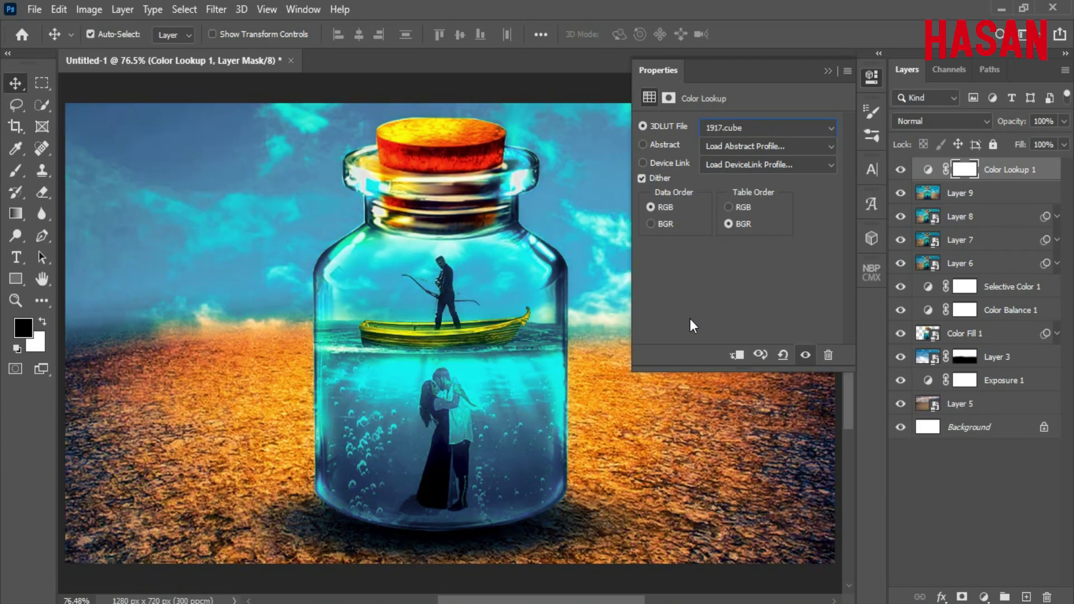
{"action": "key", "text": "Down"}
{"action": "key", "text": "Down"}
{"action": "key", "text": "Down"}
{"action": "key", "text": "Down"}
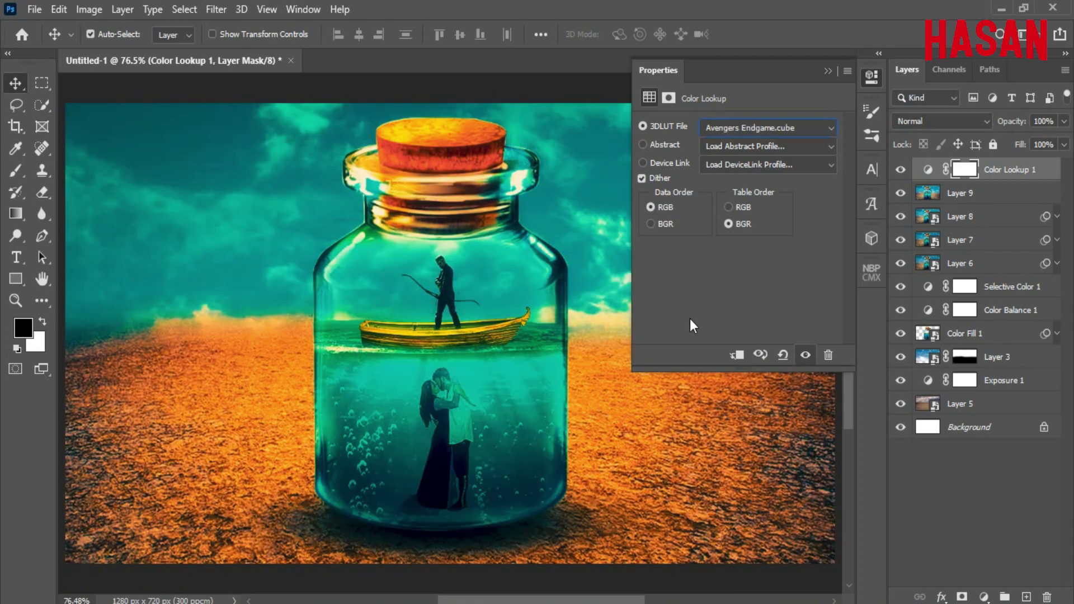
{"action": "key", "text": "Down"}
{"action": "key", "text": "Down"}
{"action": "key", "text": "Down"}
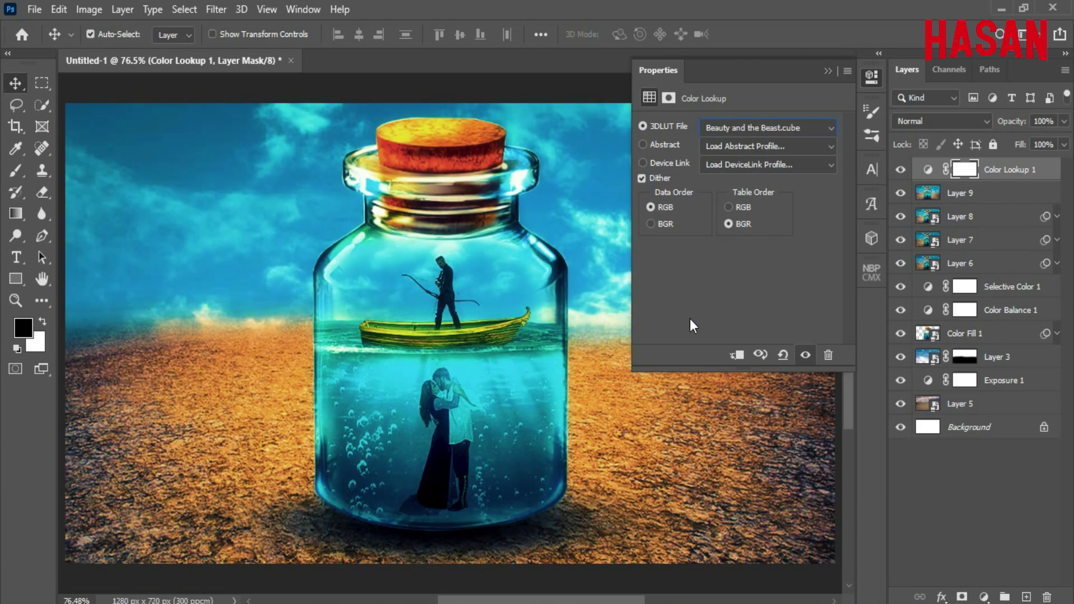
{"action": "key", "text": "Down"}
{"action": "key", "text": "Down"}
{"action": "key", "text": "Down"}
{"action": "key", "text": "Down"}
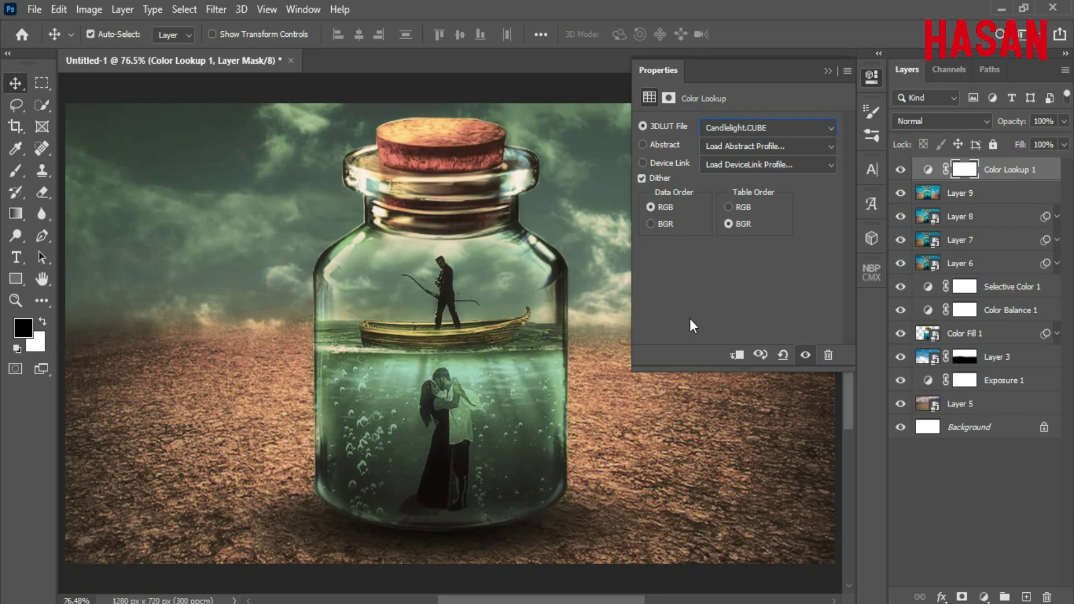
{"action": "key", "text": "Down"}
{"action": "key", "text": "Down"}
{"action": "key", "text": "Down"}
{"action": "key", "text": "Down"}
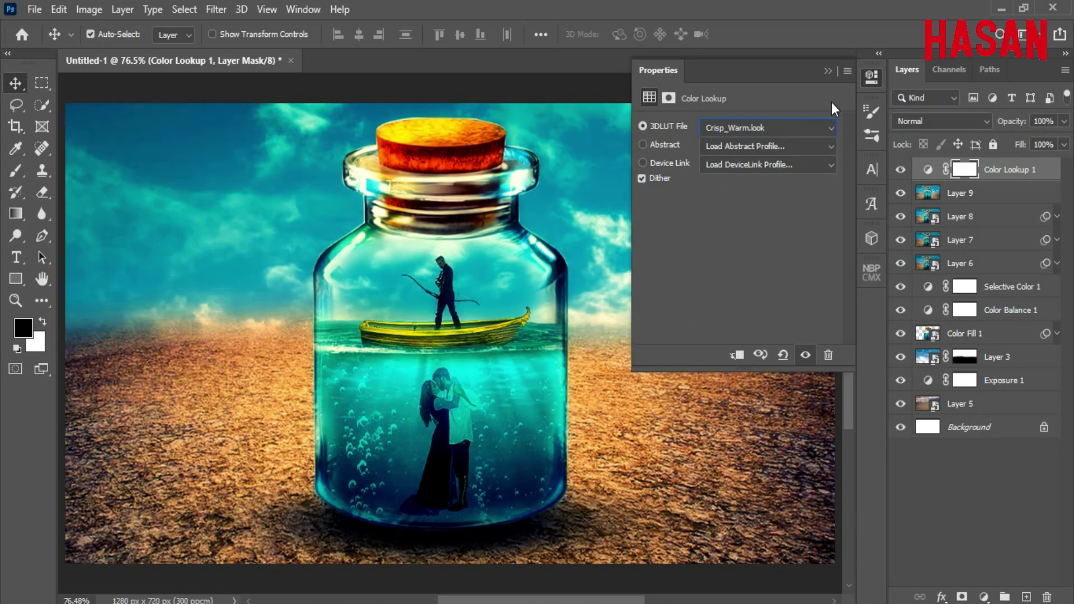
{"action": "left_click", "coordinate": [823, 72]}
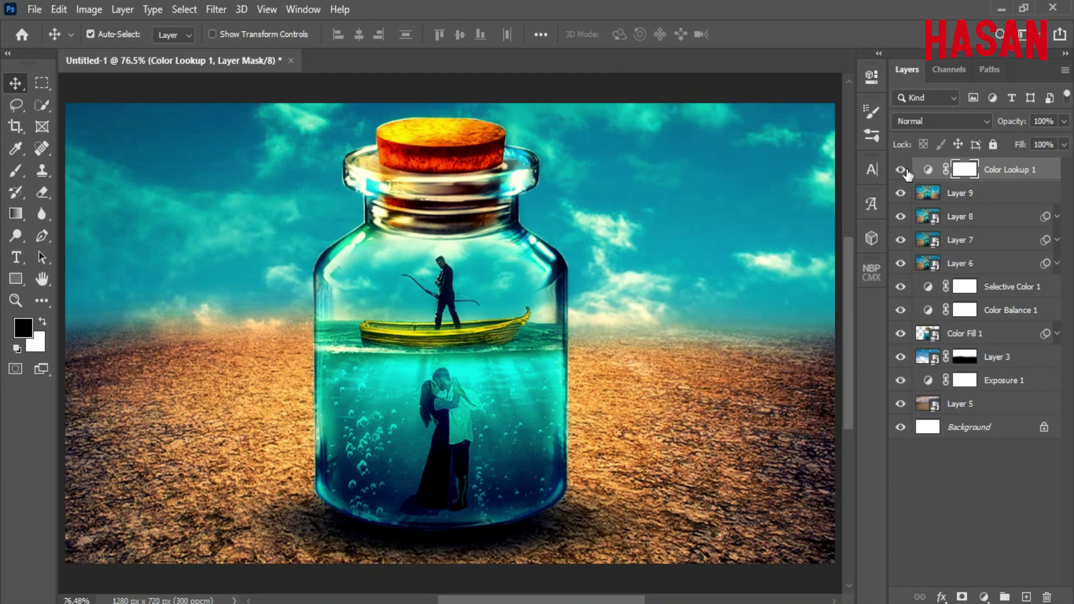
Step: Reduce the Color Lookup 1 layer's opacity to 50% and compare the image with and without the adjustment
{"action": "left_click", "coordinate": [901, 169]}
{"action": "left_click", "coordinate": [901, 170]}
{"action": "left_click_drag", "start_coordinate": [1019, 123], "coordinate": [991, 124]}
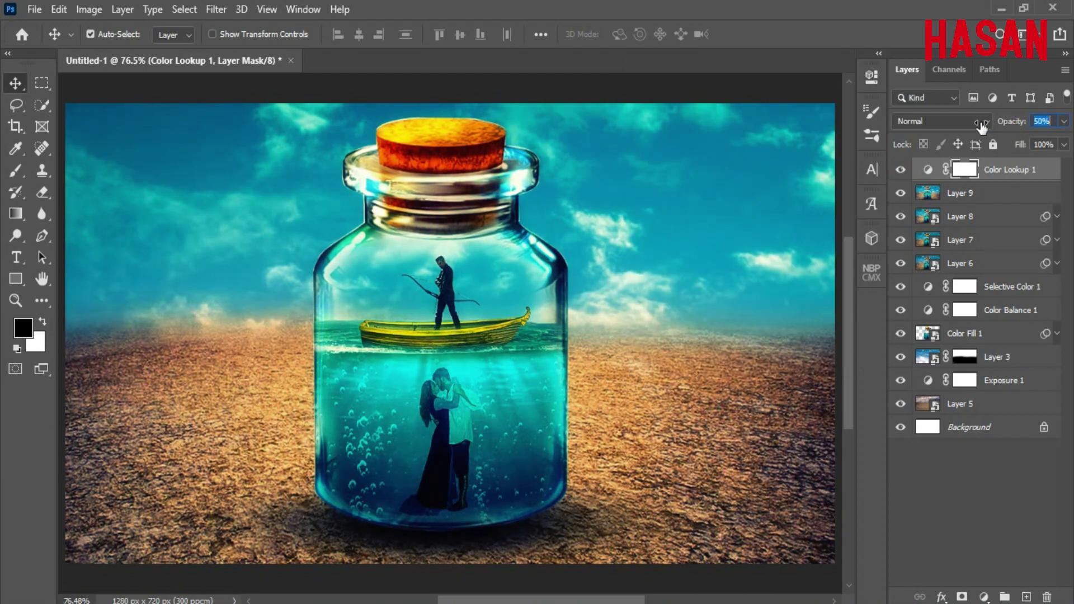
{"action": "left_click", "coordinate": [900, 170]}
{"action": "left_click", "coordinate": [901, 169]}
Step: Stamp all visible layers into a new layer above Color Lookup 1 and convert it to a smart object
{"action": "key", "text": "ctrl+shift+alt+e"}
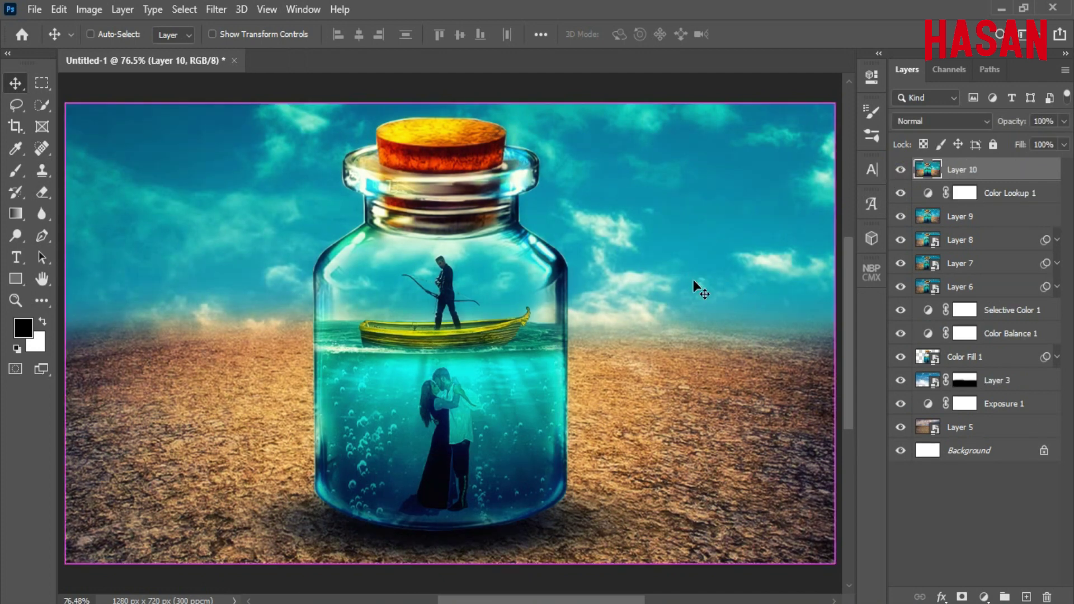
{"action": "right_click", "coordinate": [1001, 169]}
{"action": "left_click", "coordinate": [988, 169]}
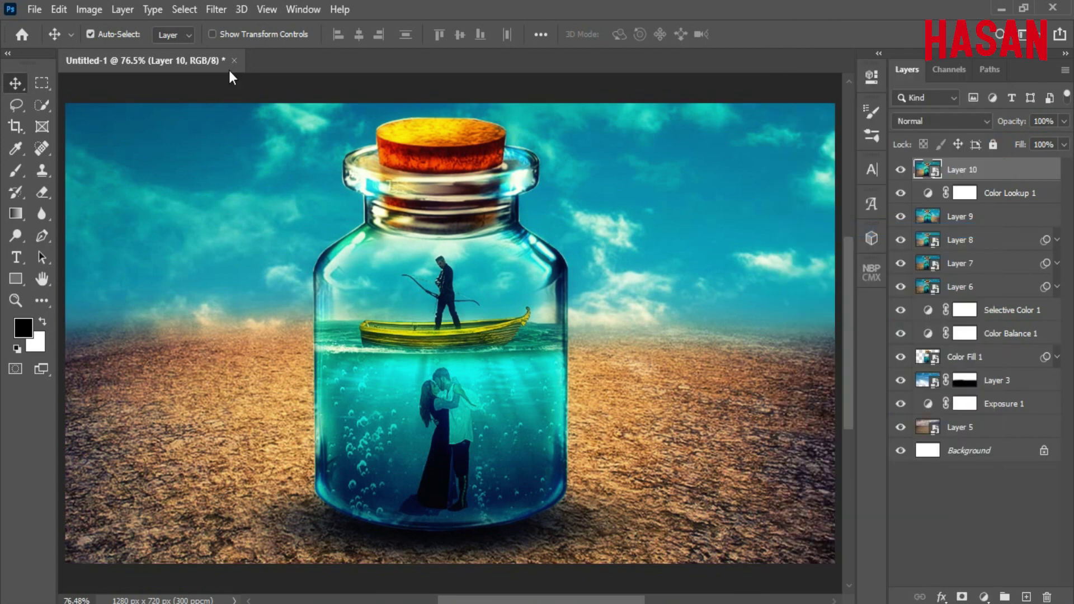
Step: Apply the Filter Gallery's Glowing Edges filter to Layer 10 with edge width 2, edge brightness 2 and smoothness 6
{"action": "left_click", "coordinate": [216, 7]}
{"action": "left_click", "coordinate": [255, 76]}
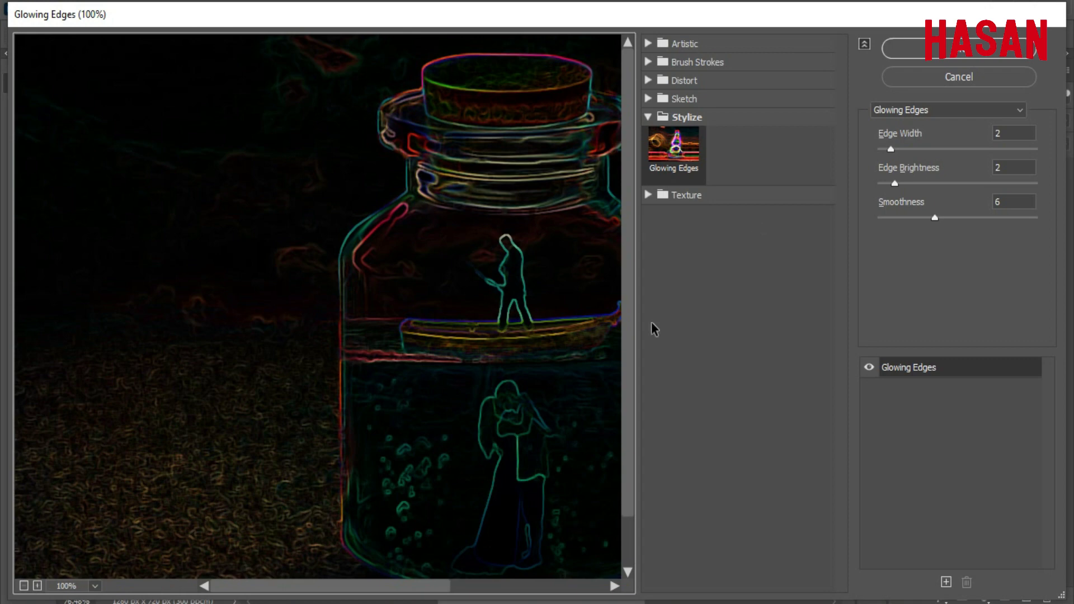
{"action": "left_click", "coordinate": [26, 585]}
{"action": "left_click", "coordinate": [25, 586]}
{"action": "left_click", "coordinate": [38, 586]}
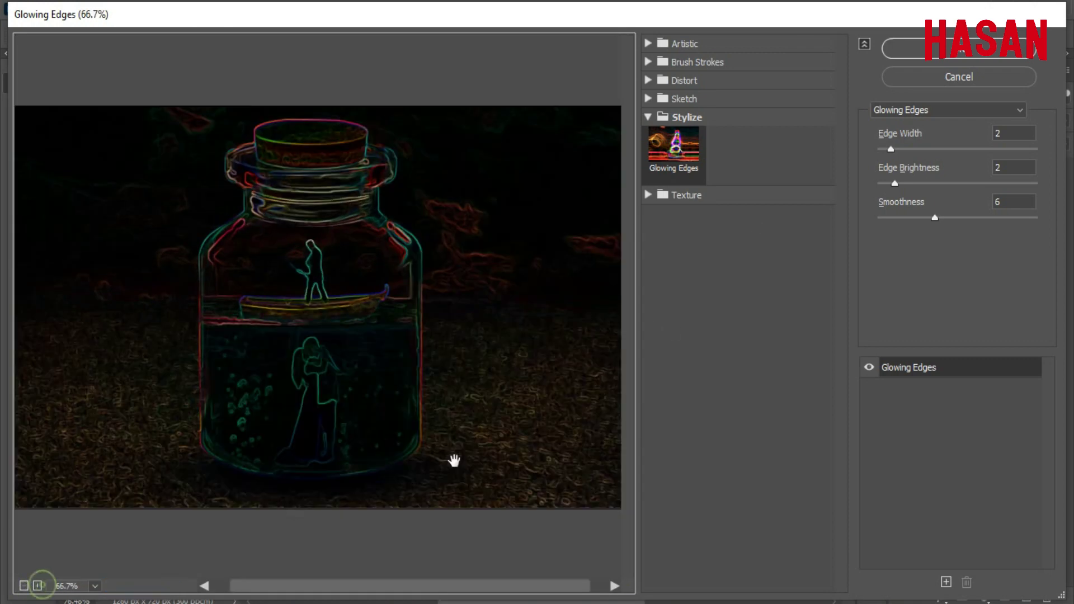
{"action": "left_click", "coordinate": [1013, 133]}
{"action": "left_click", "coordinate": [1014, 201]}
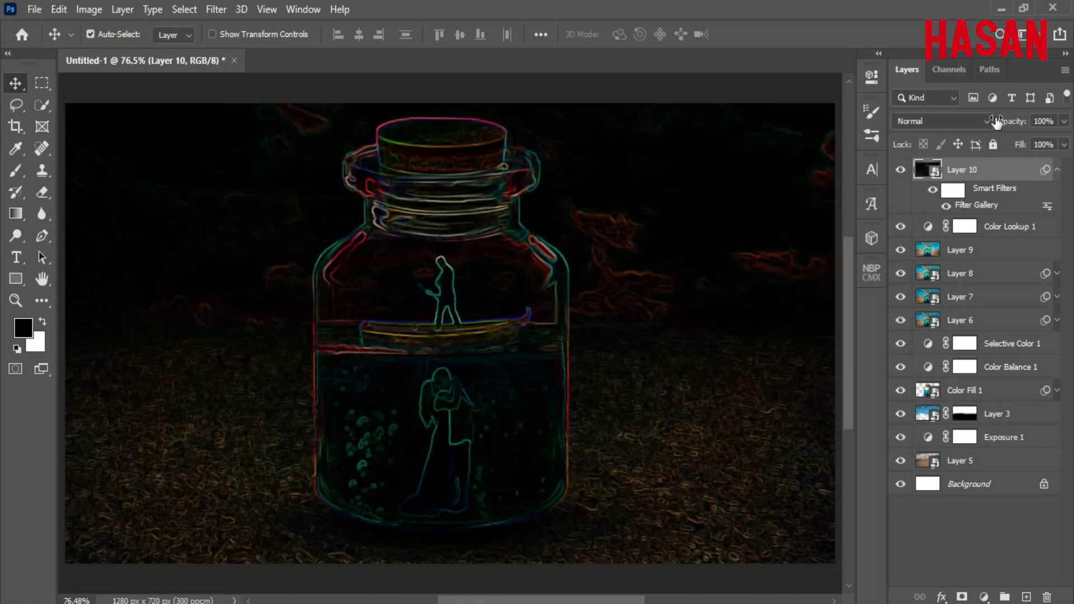
Step: Set Layer 10's blend mode to Screen and collapse its smart filter list
{"action": "left_click", "coordinate": [995, 122]}
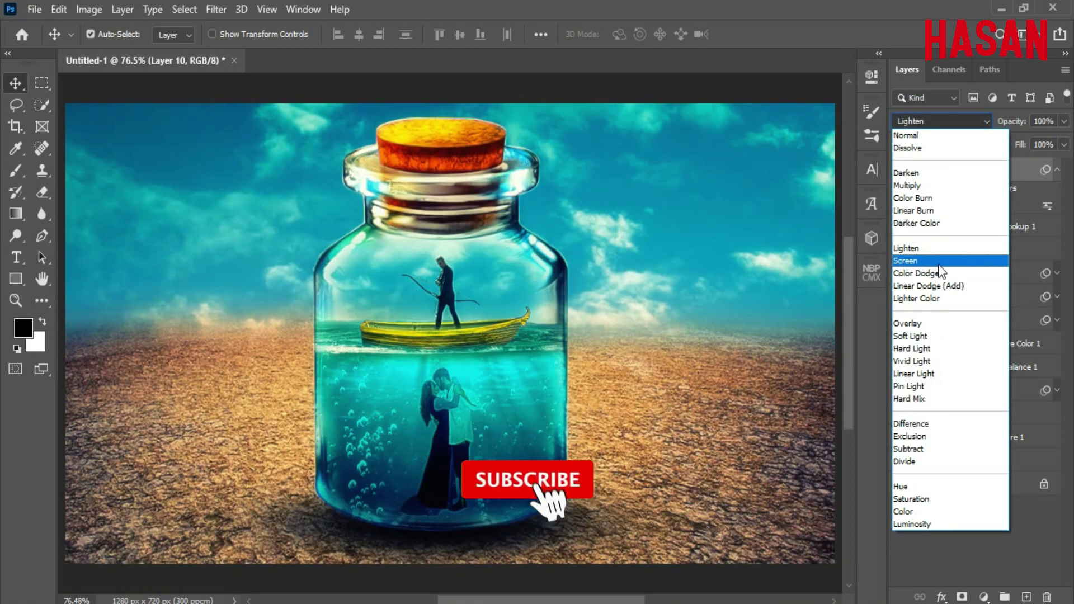
{"action": "left_click", "coordinate": [938, 262]}
{"action": "left_click", "coordinate": [1057, 170]}
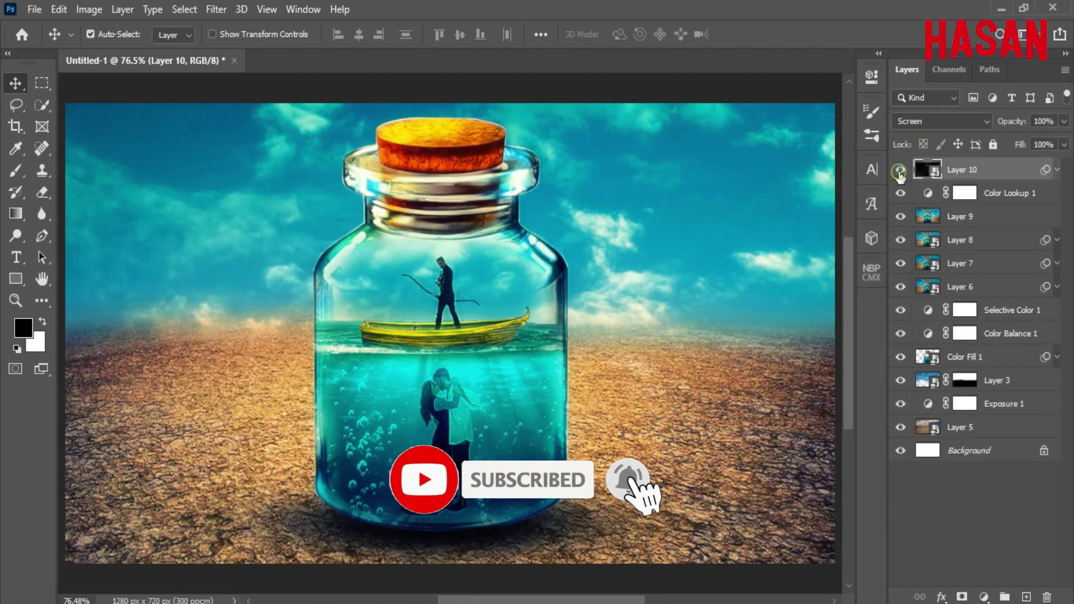
Step: Lower Layer 10's opacity to 40%, comparing the image with and without the glowing edges
{"action": "left_click_drag", "start_coordinate": [1017, 127], "coordinate": [987, 127]}
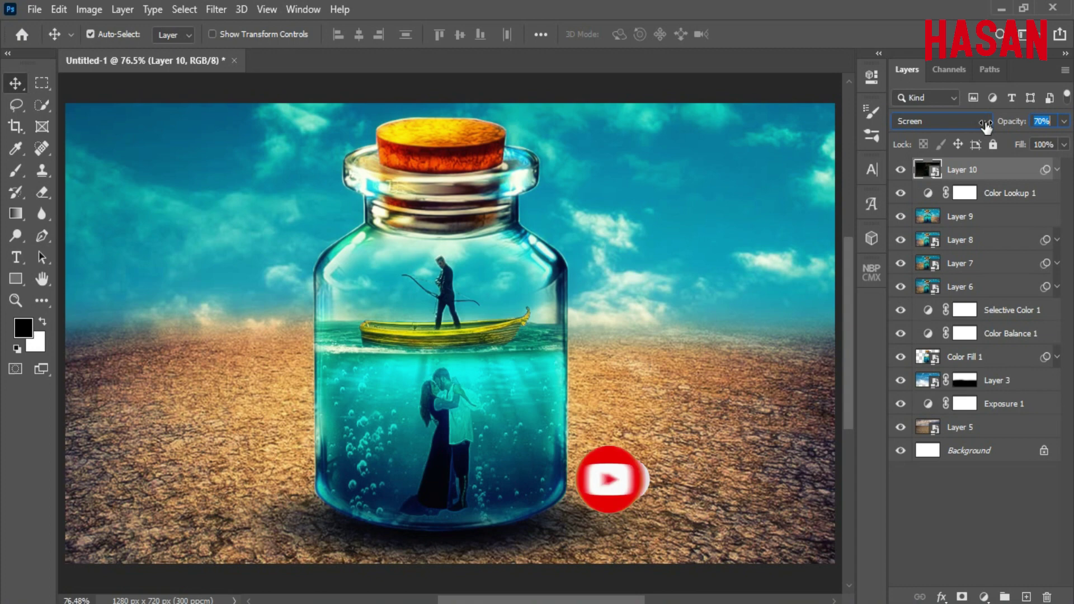
{"action": "left_click", "coordinate": [902, 170]}
{"action": "left_click", "coordinate": [902, 170]}
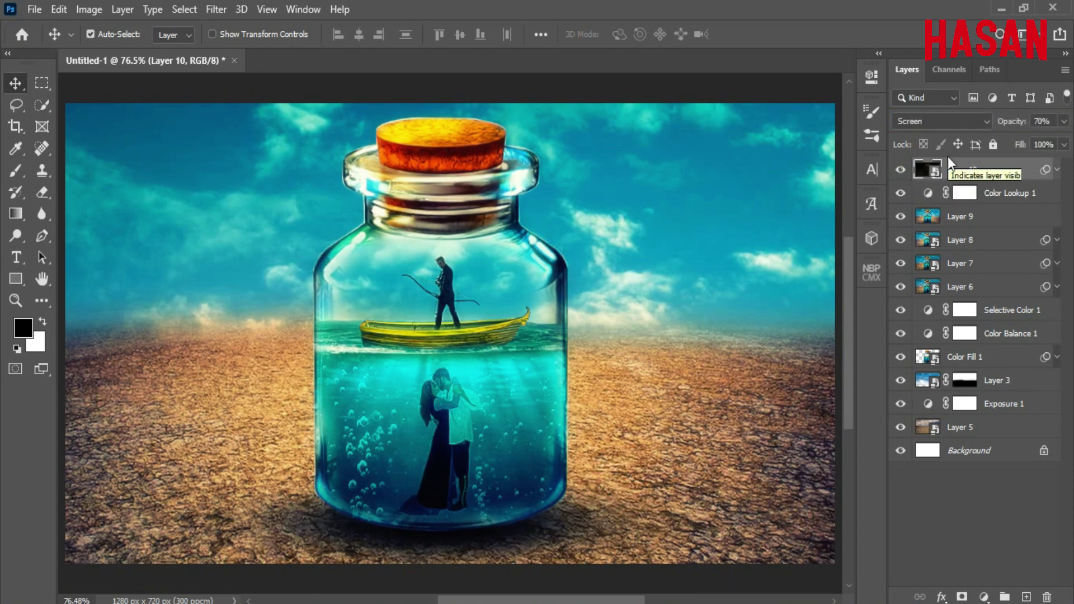
{"action": "left_click_drag", "start_coordinate": [1005, 125], "coordinate": [993, 128]}
{"action": "left_click", "coordinate": [900, 170]}
{"action": "left_click", "coordinate": [899, 171]}
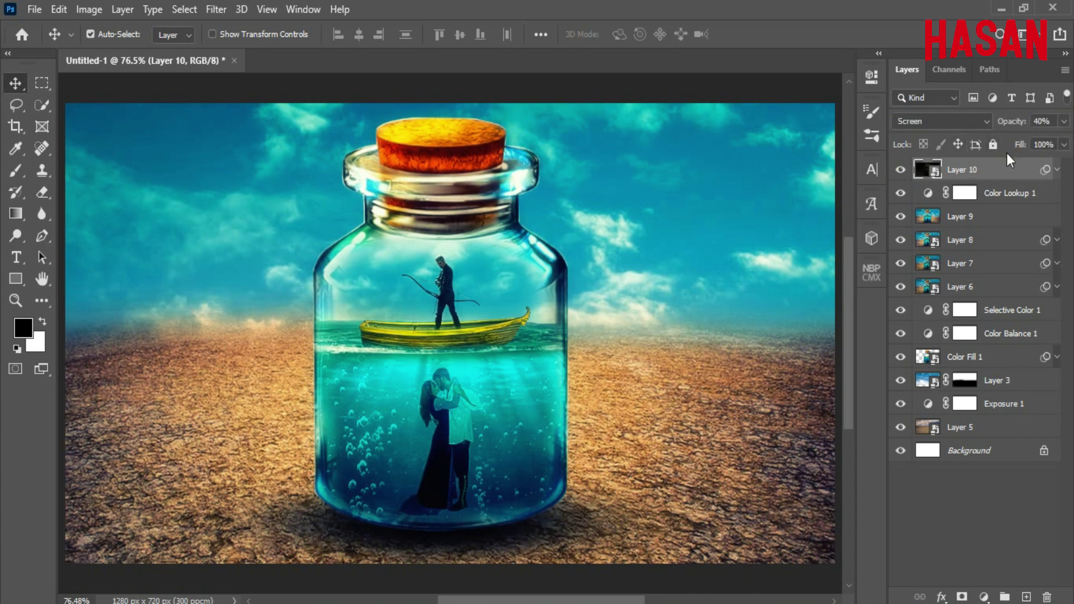
Step: Stamp all visible layers into a new layer above Layer 10
{"action": "left_click", "coordinate": [1058, 170]}
{"action": "left_click", "coordinate": [1058, 170]}
{"action": "key", "text": "ctrl+shift+alt+e"}
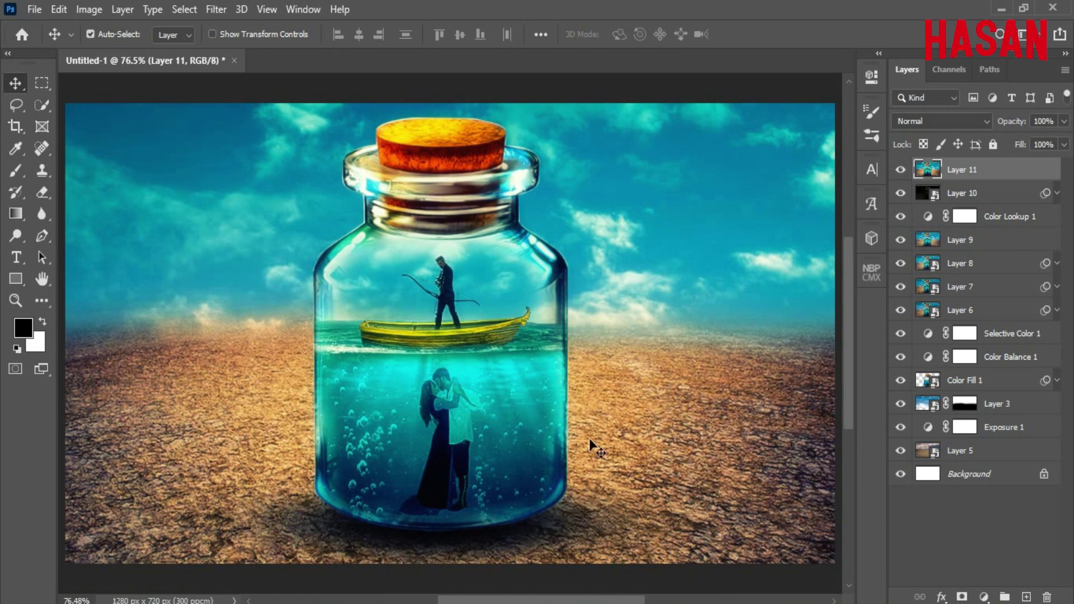